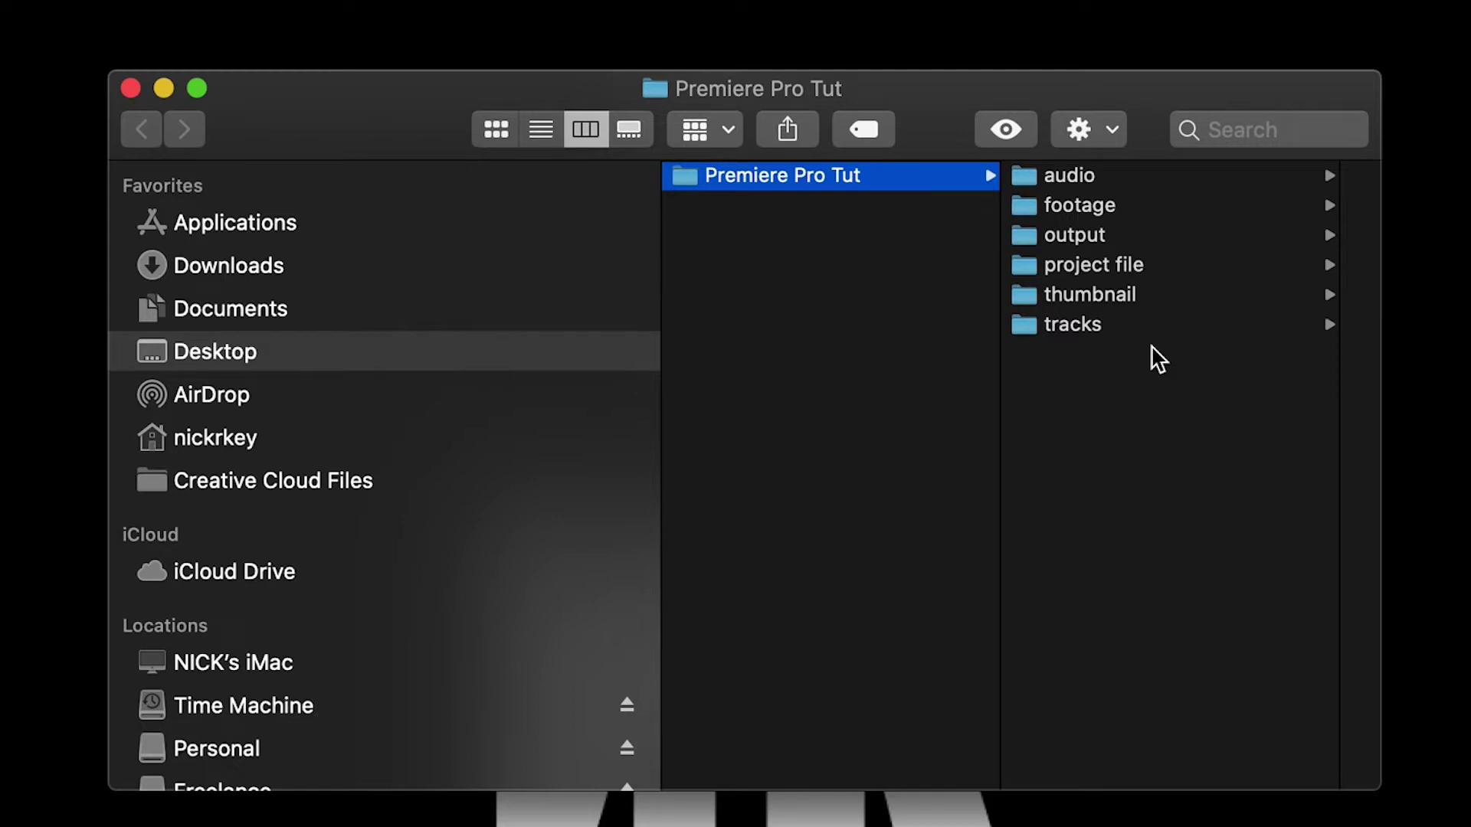
Open the still-empty audio subfolder inside Premiere Pro Tut.
{"action": "left_click", "coordinate": [1084, 184]}
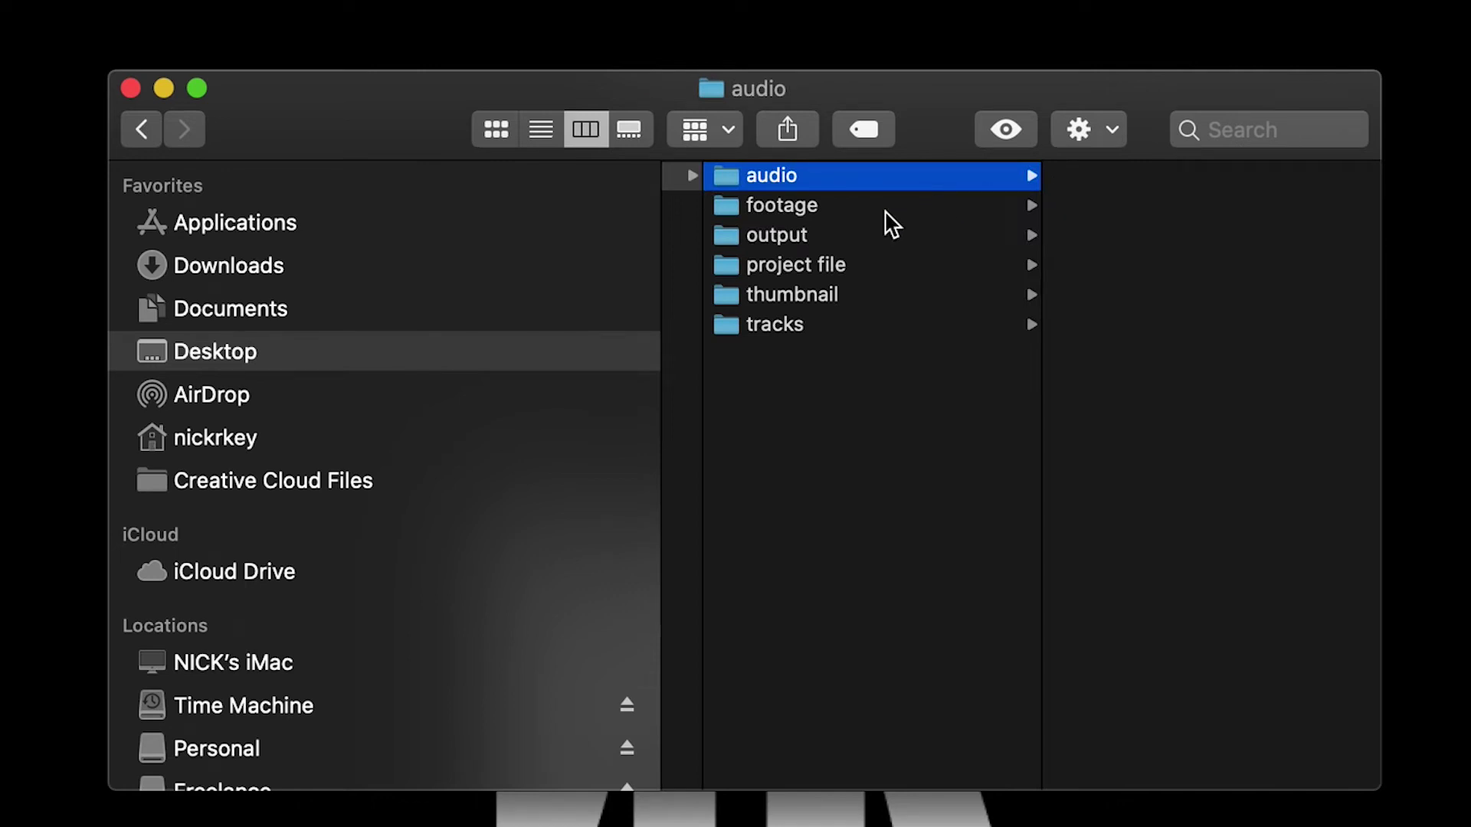
Browse the footage, output, project file and thumbnail folders, ending on tracks with its four mp3s.
{"action": "left_click", "coordinate": [843, 205]}
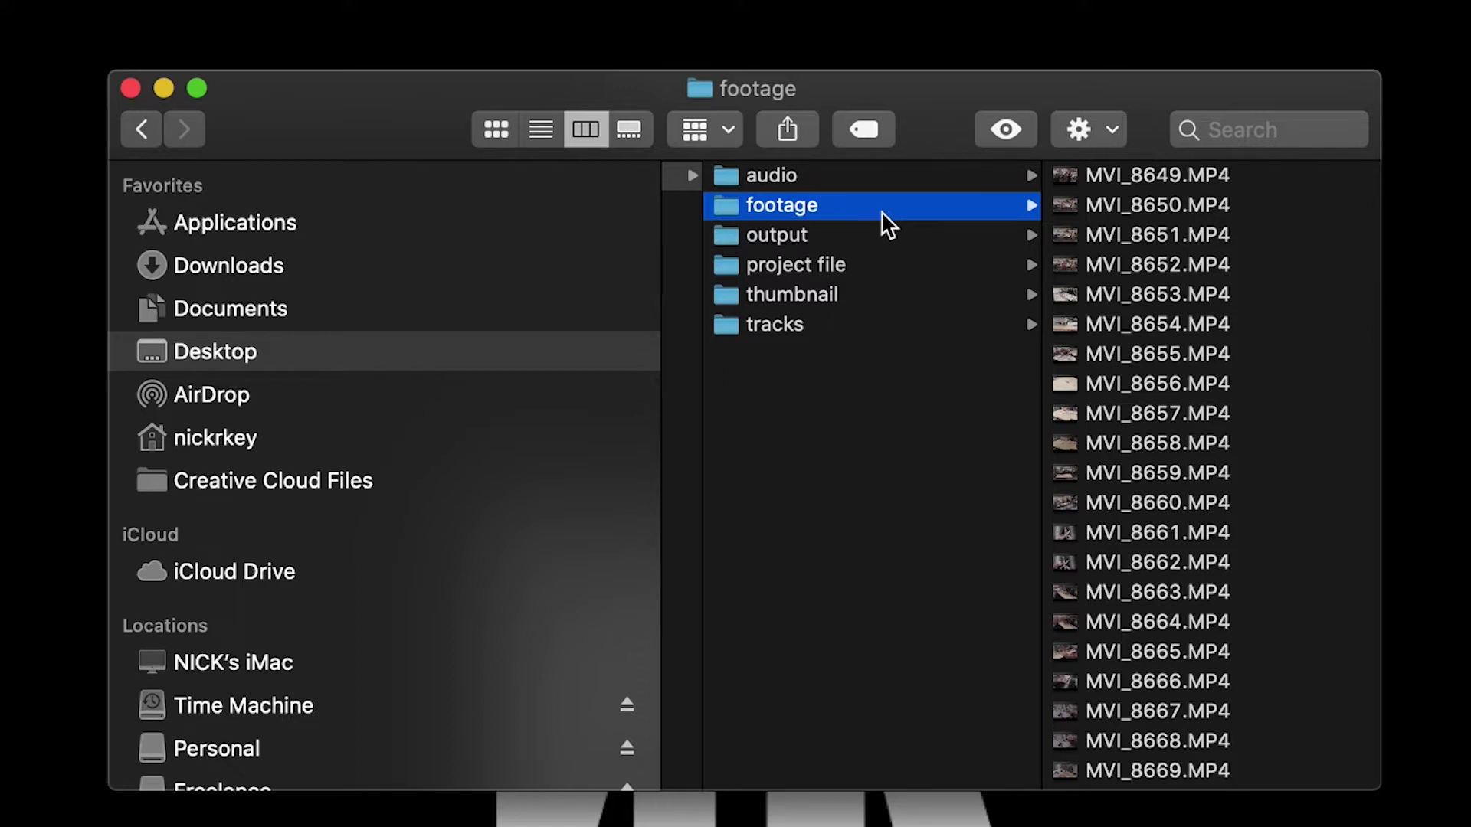
{"action": "left_click", "coordinate": [852, 244]}
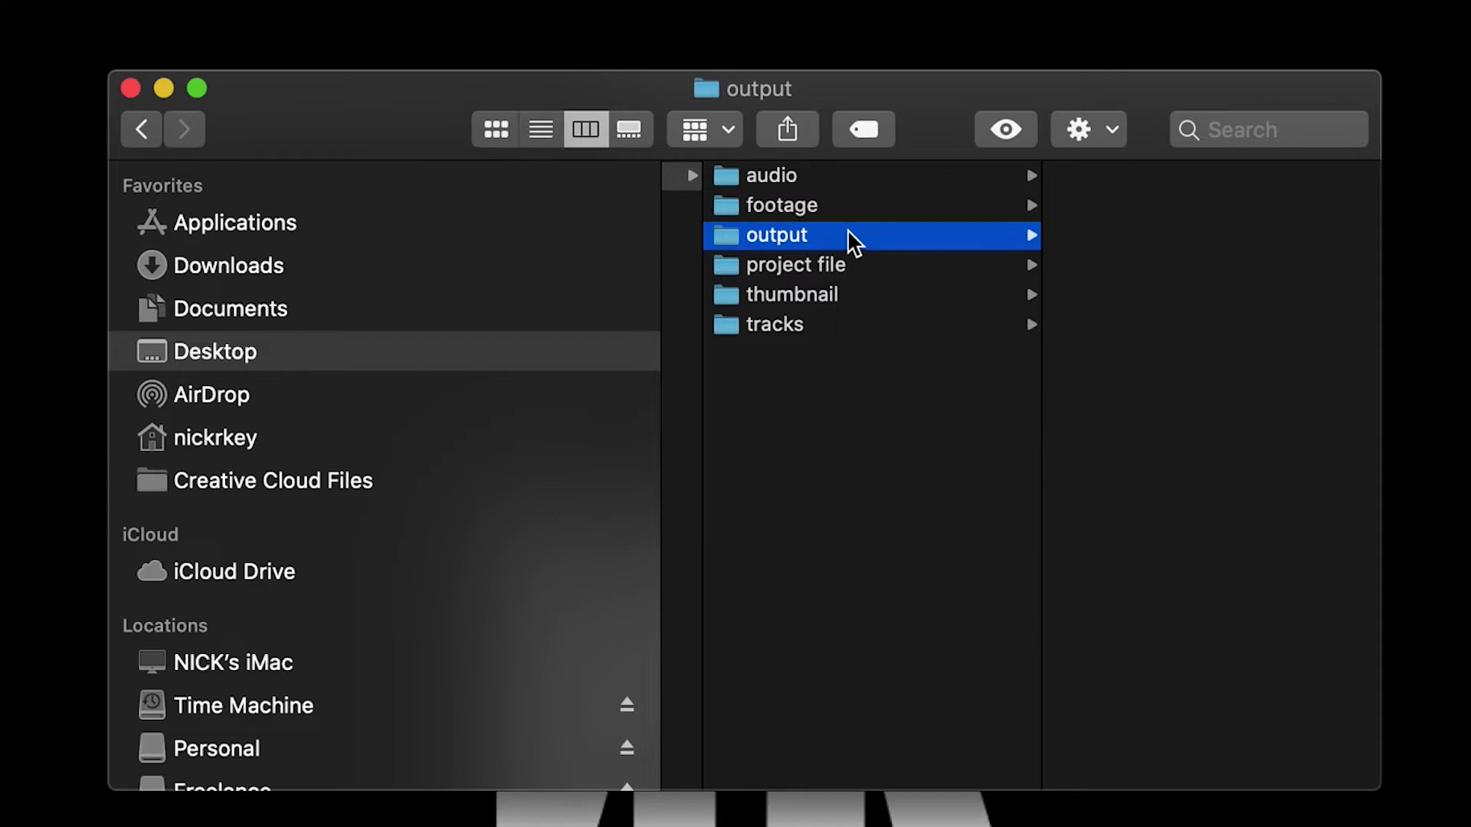
{"action": "left_click", "coordinate": [858, 259]}
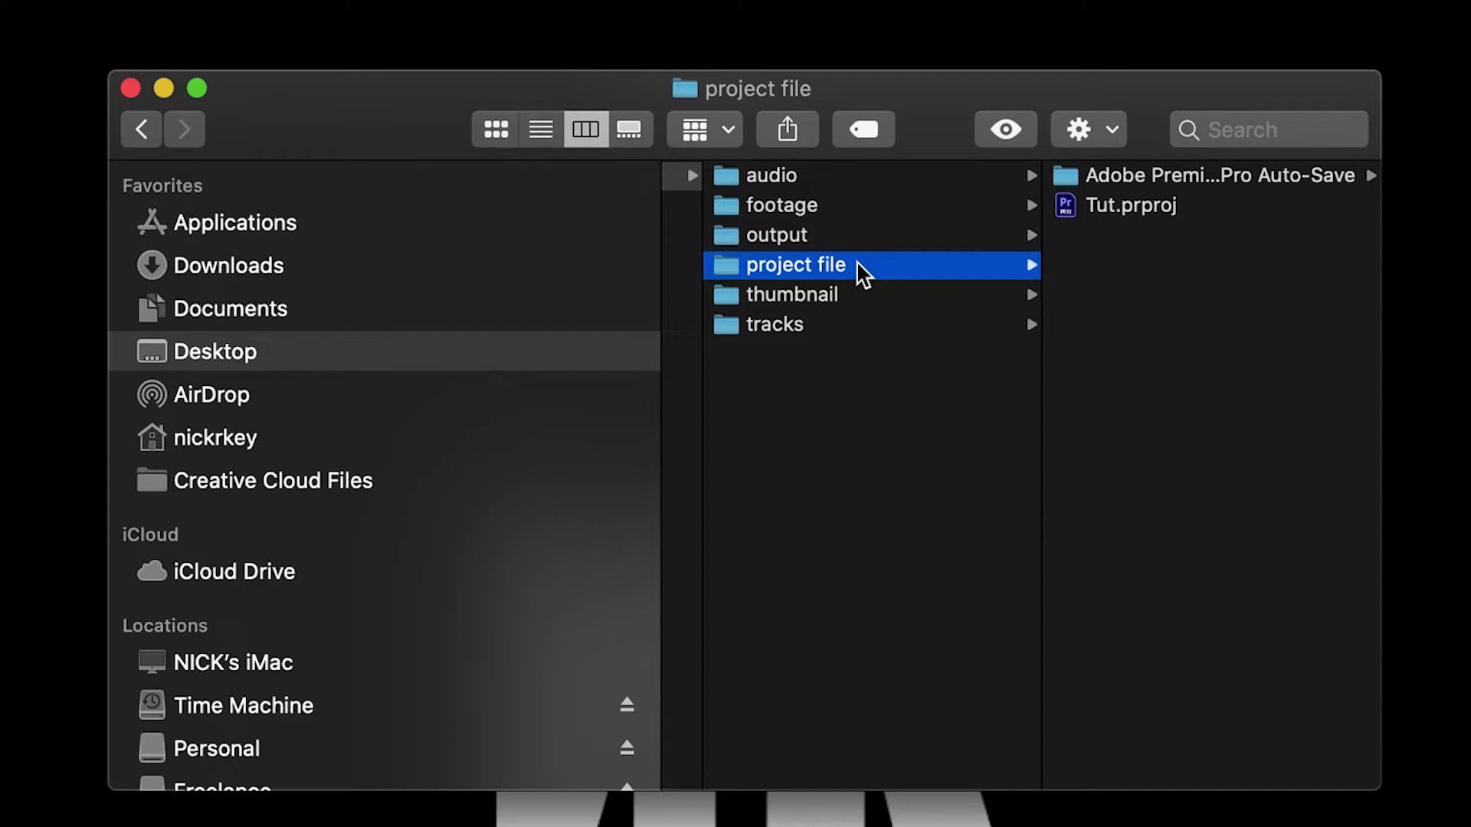
{"action": "left_click", "coordinate": [857, 294]}
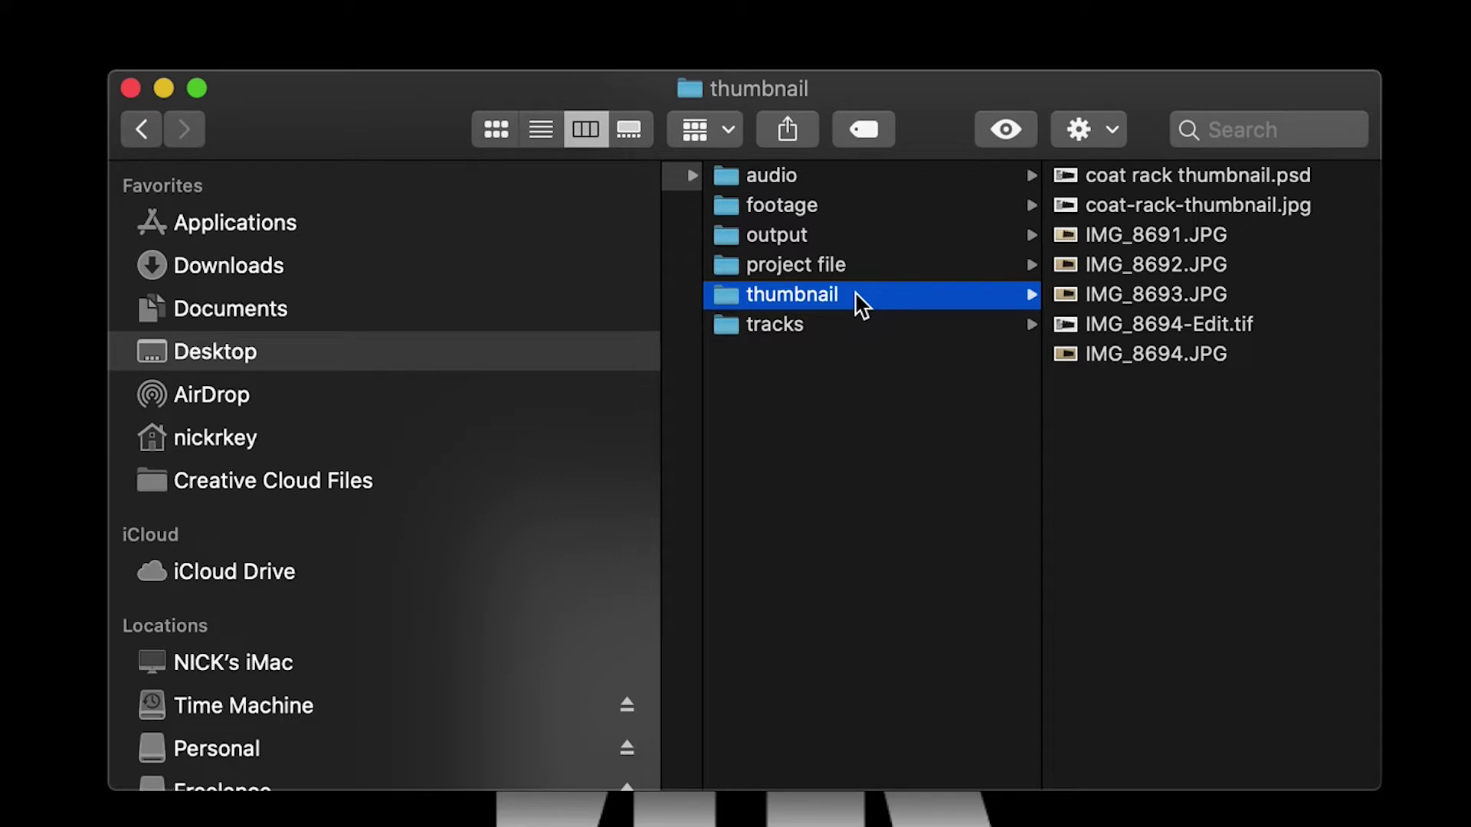
{"action": "left_click", "coordinate": [853, 330]}
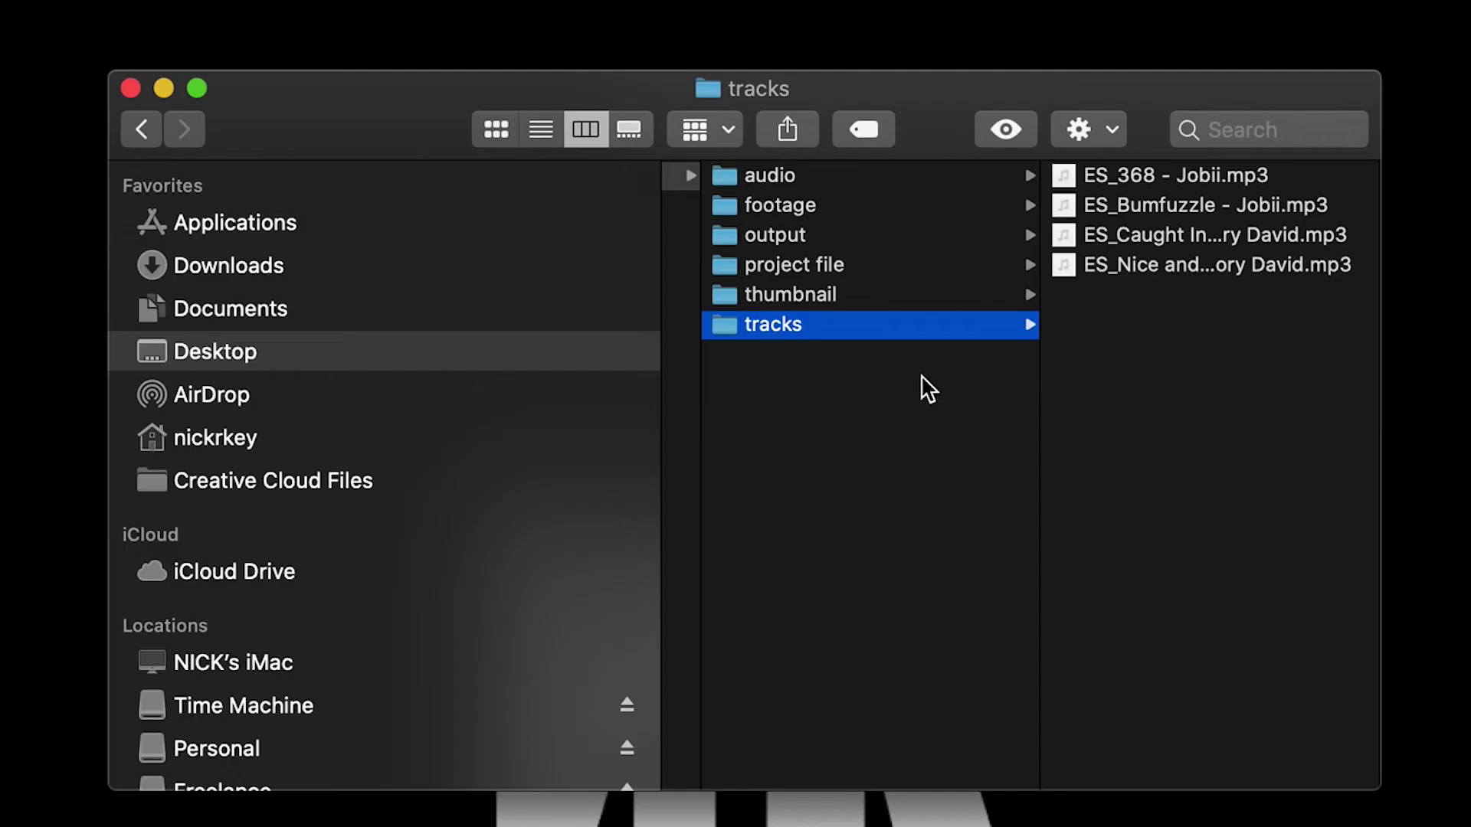
Browse the Personal drive's Woodworking Youtubes > *assets folder.
{"action": "left_click", "coordinate": [229, 753]}
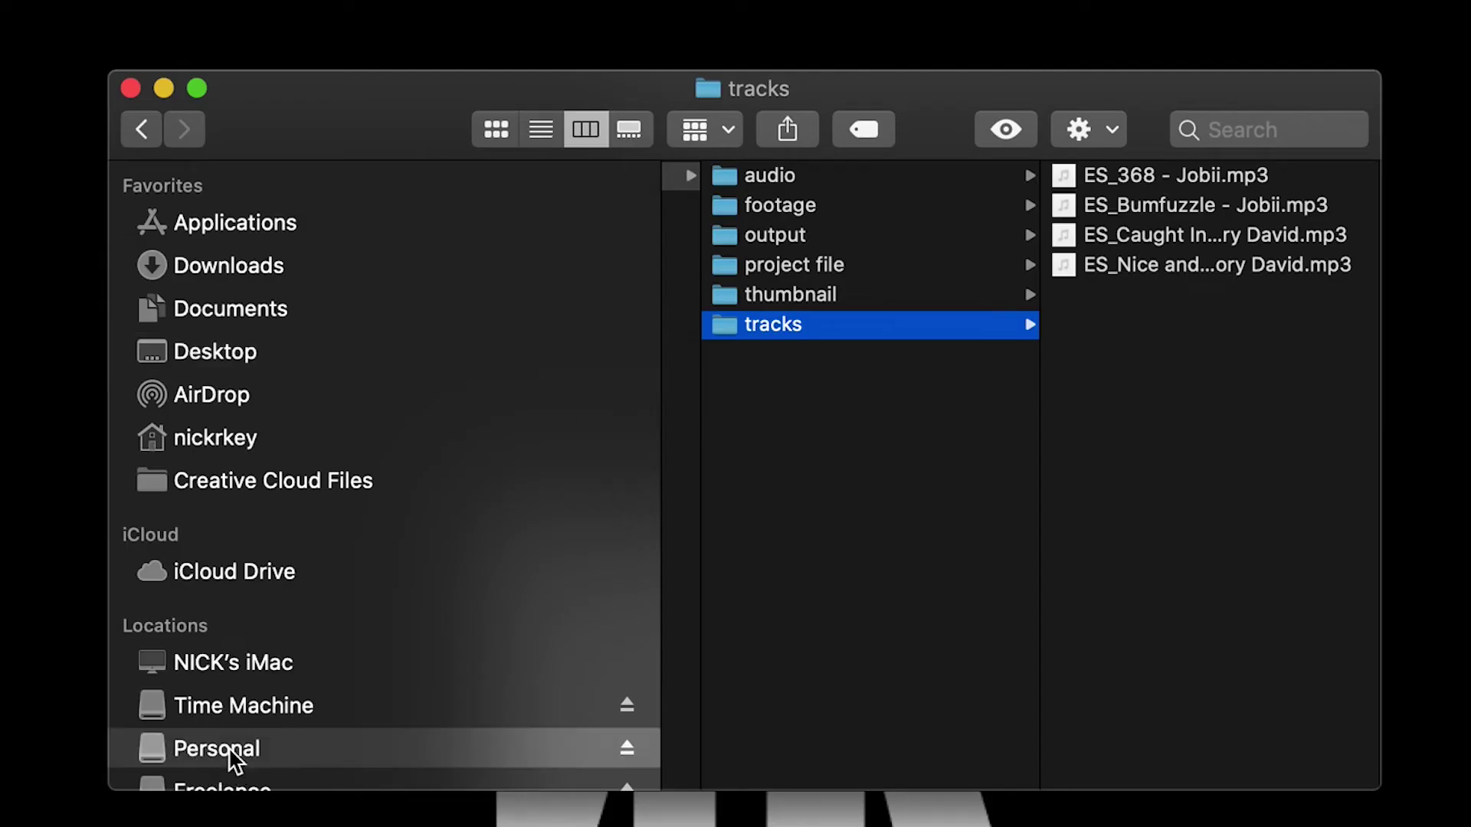
{"action": "left_click", "coordinate": [834, 652]}
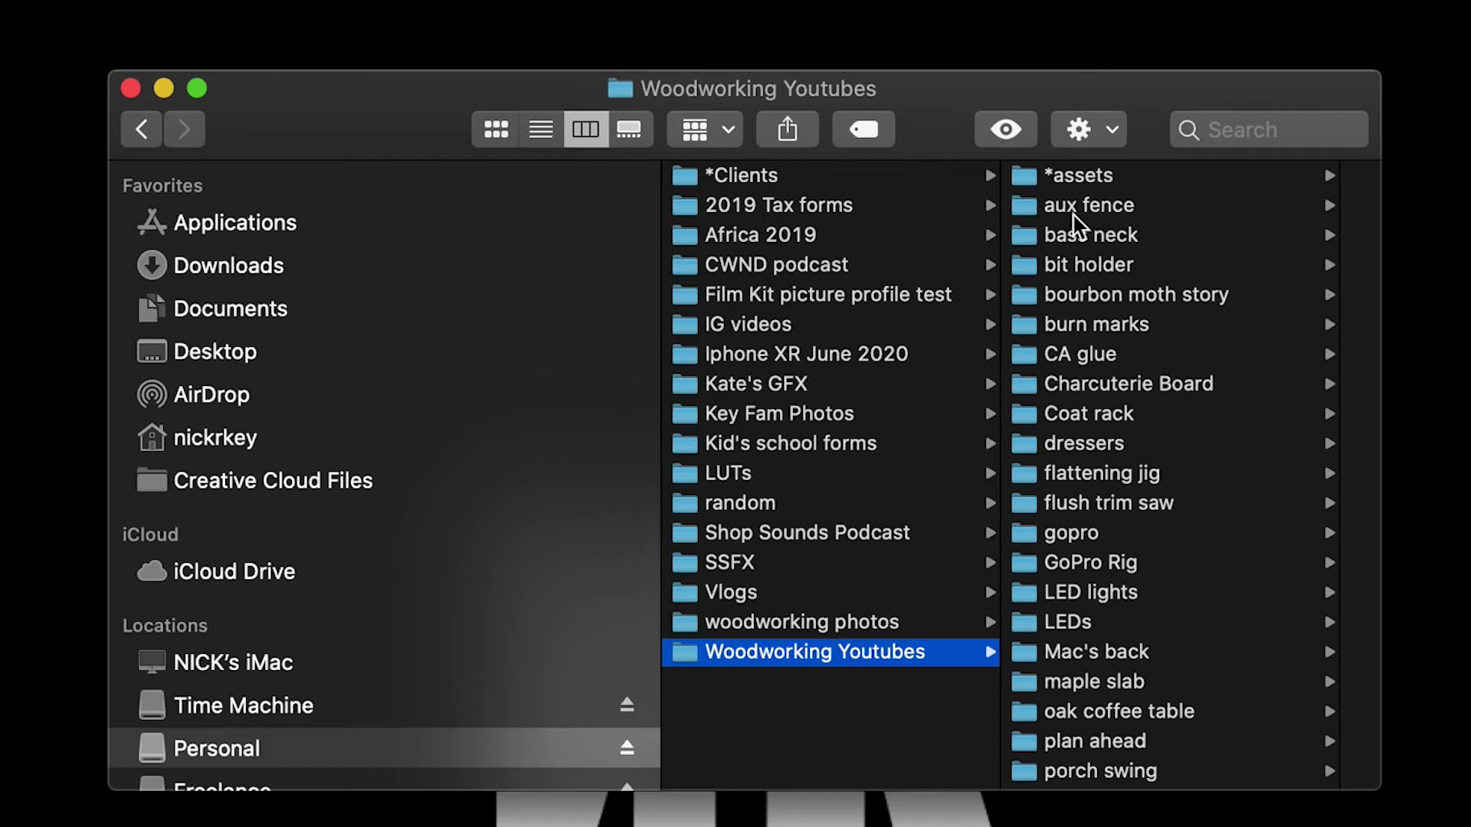
{"action": "left_click", "coordinate": [1091, 176]}
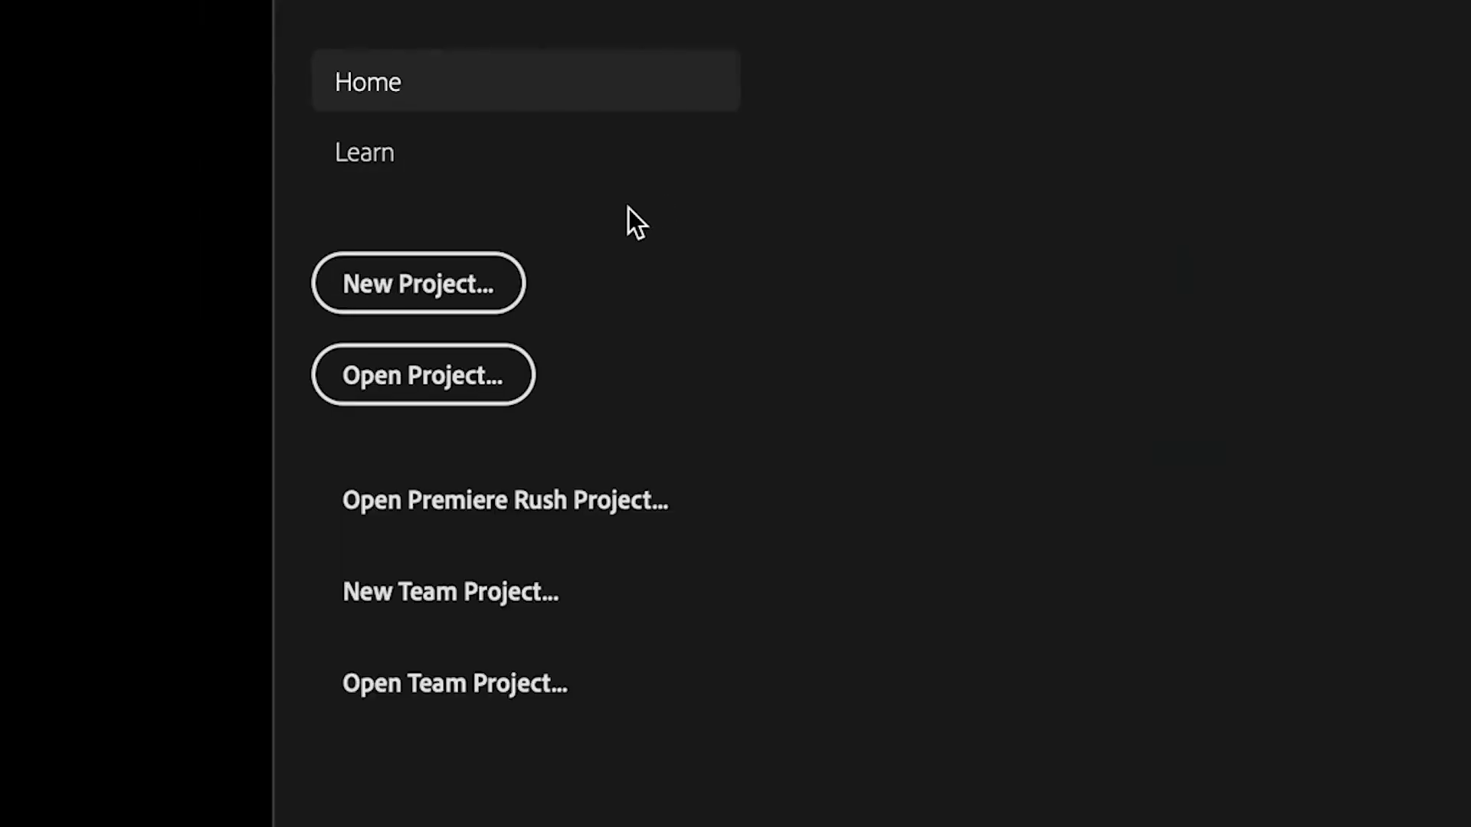
Create a project named Tut saved in Desktop > Permiere Pro Tut > project file.
{"action": "left_click", "coordinate": [494, 304]}
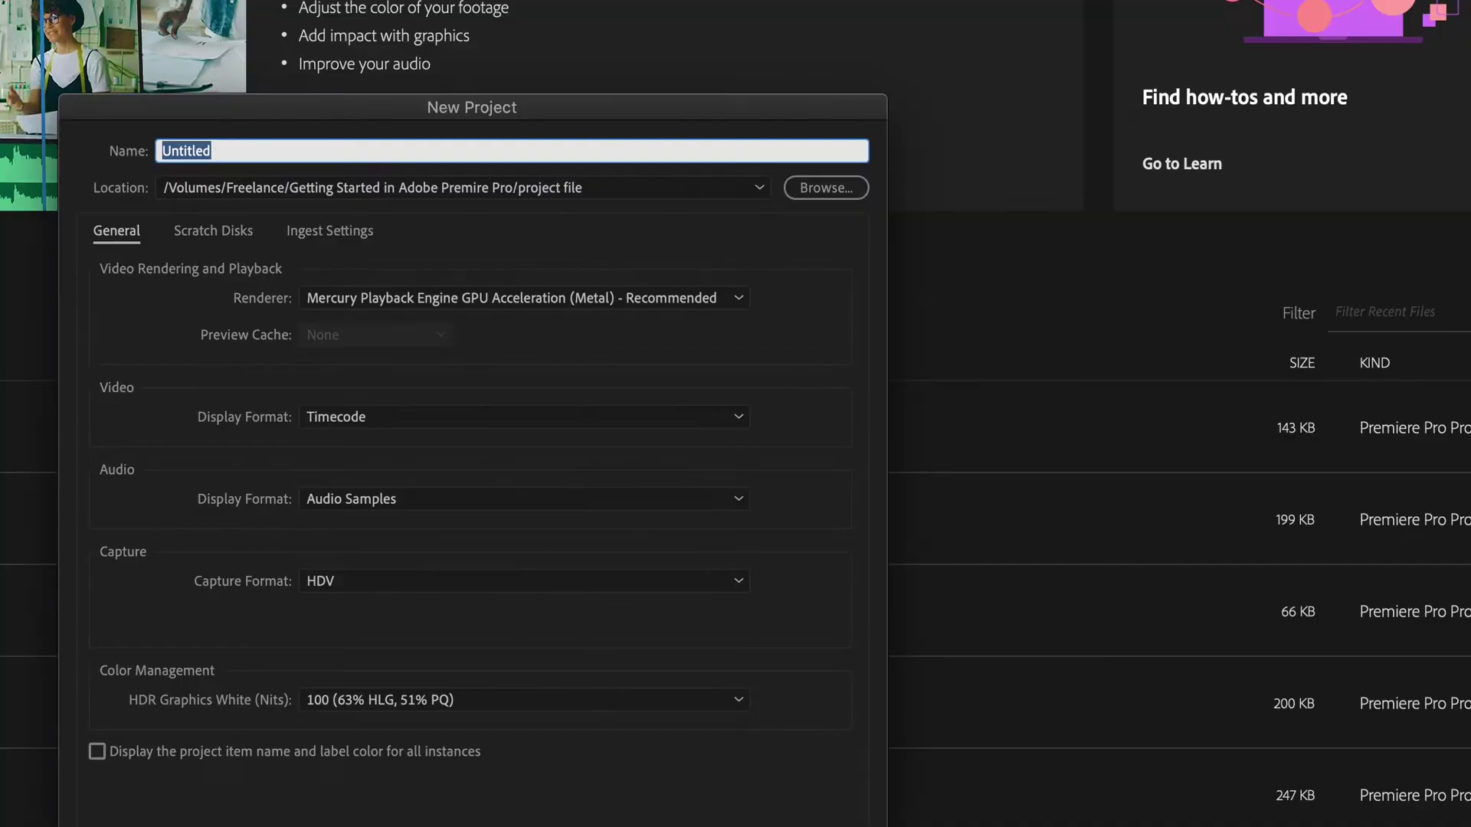
{"action": "left_click", "coordinate": [847, 194]}
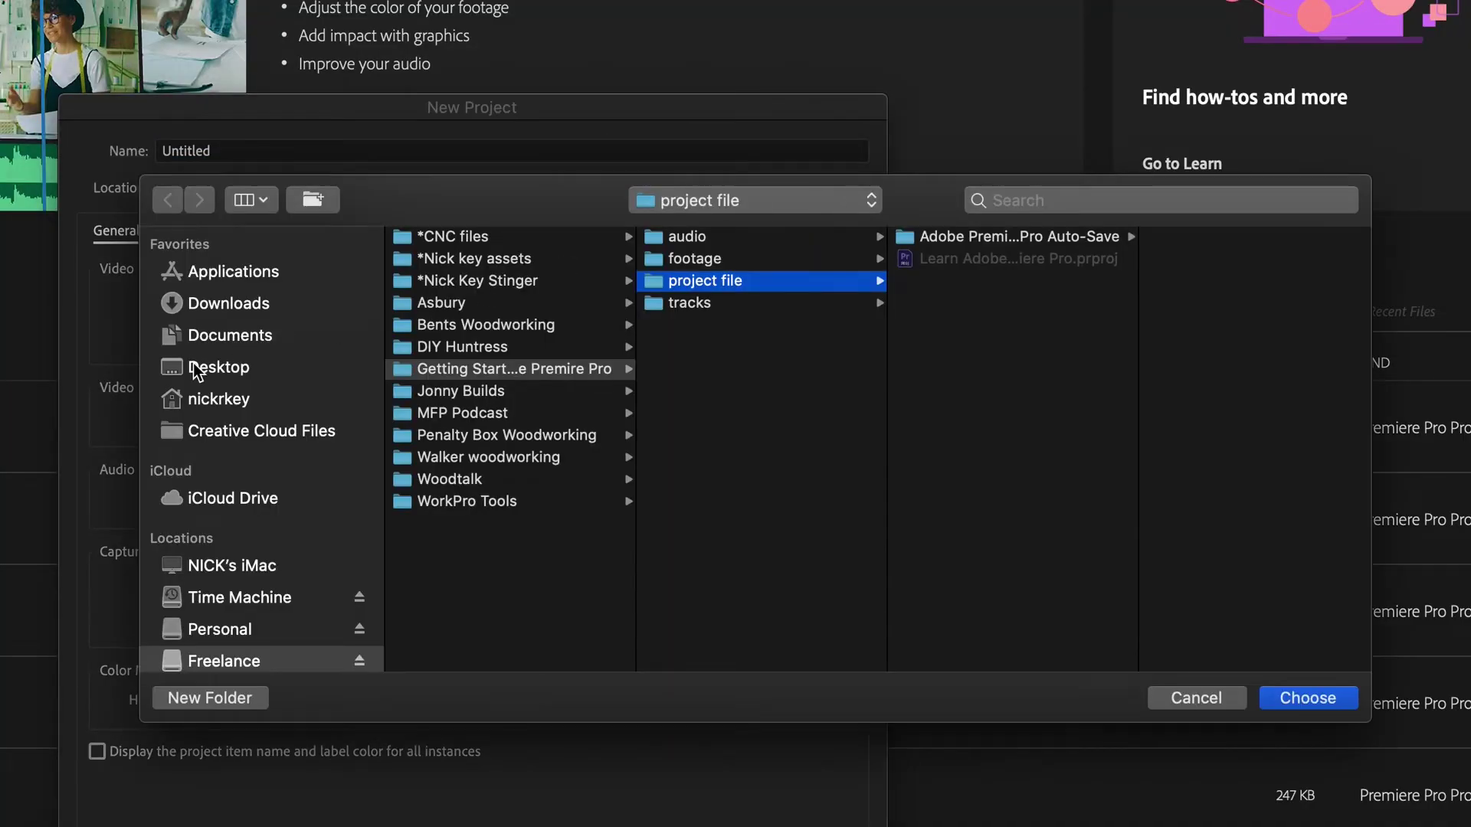
{"action": "left_click", "coordinate": [193, 367]}
{"action": "left_click", "coordinate": [580, 239]}
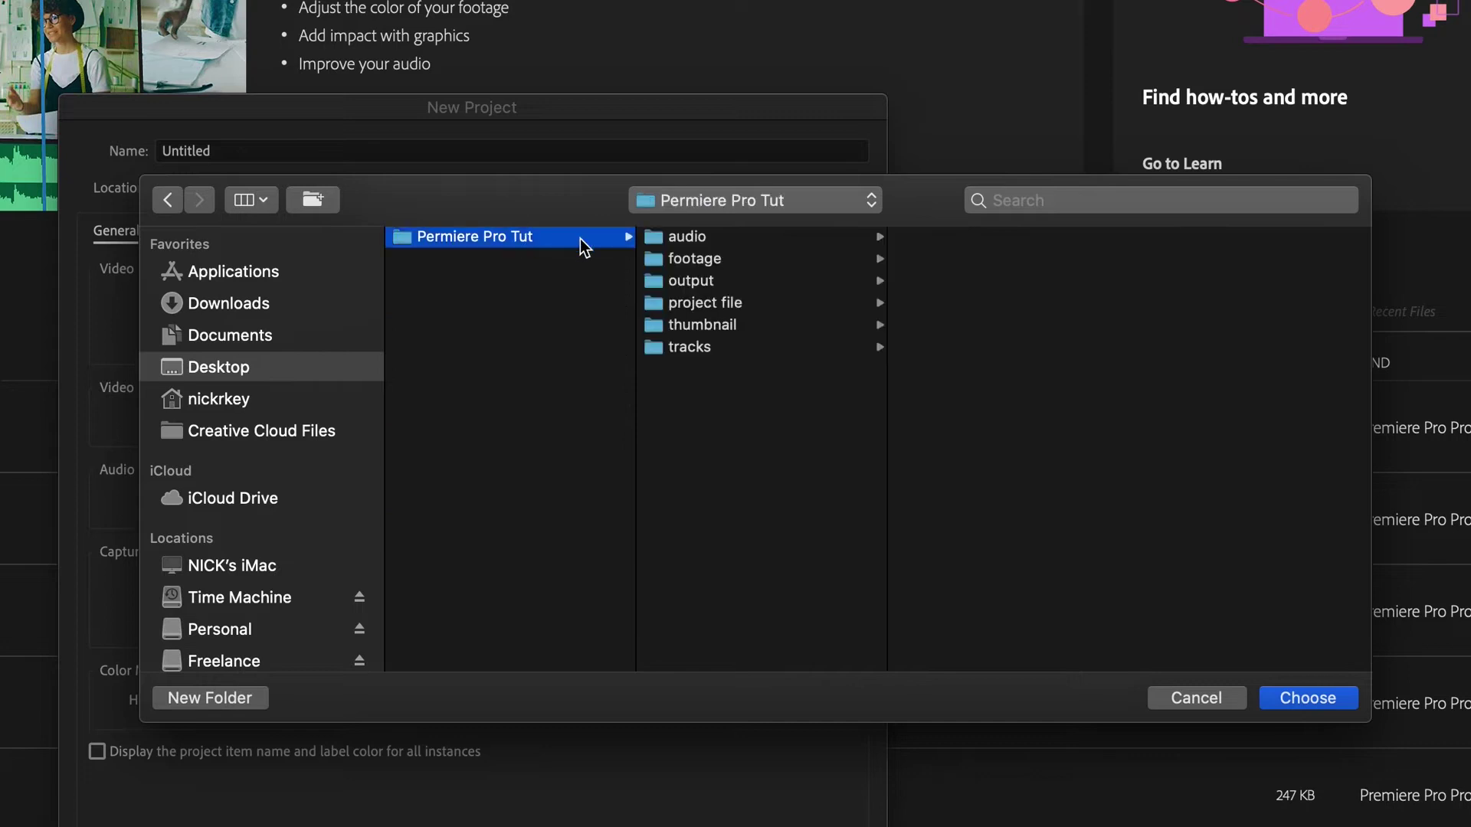
{"action": "left_click", "coordinate": [731, 303]}
{"action": "left_click", "coordinate": [1307, 698]}
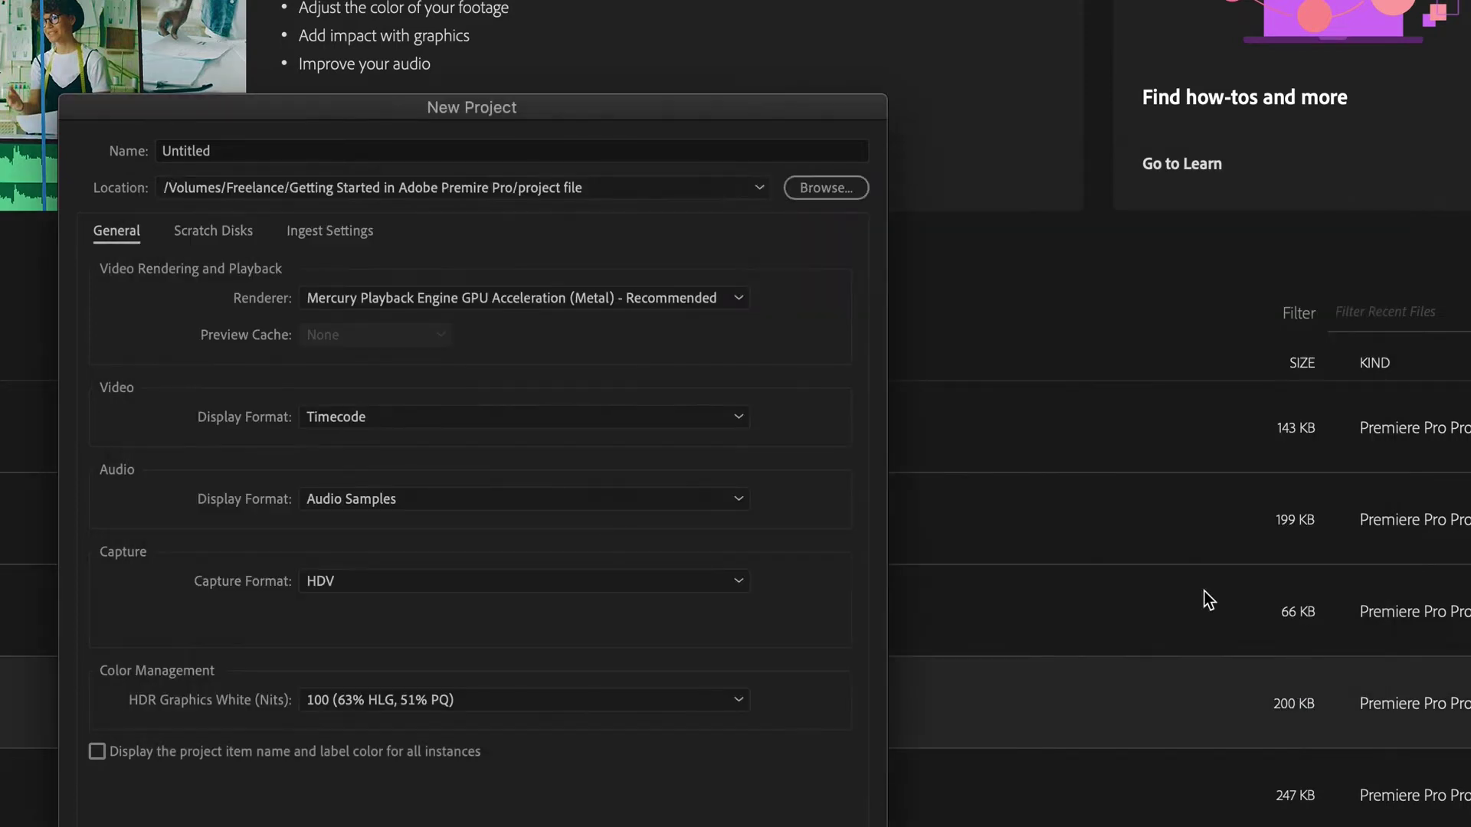
{"action": "double_click", "coordinate": [691, 152]}
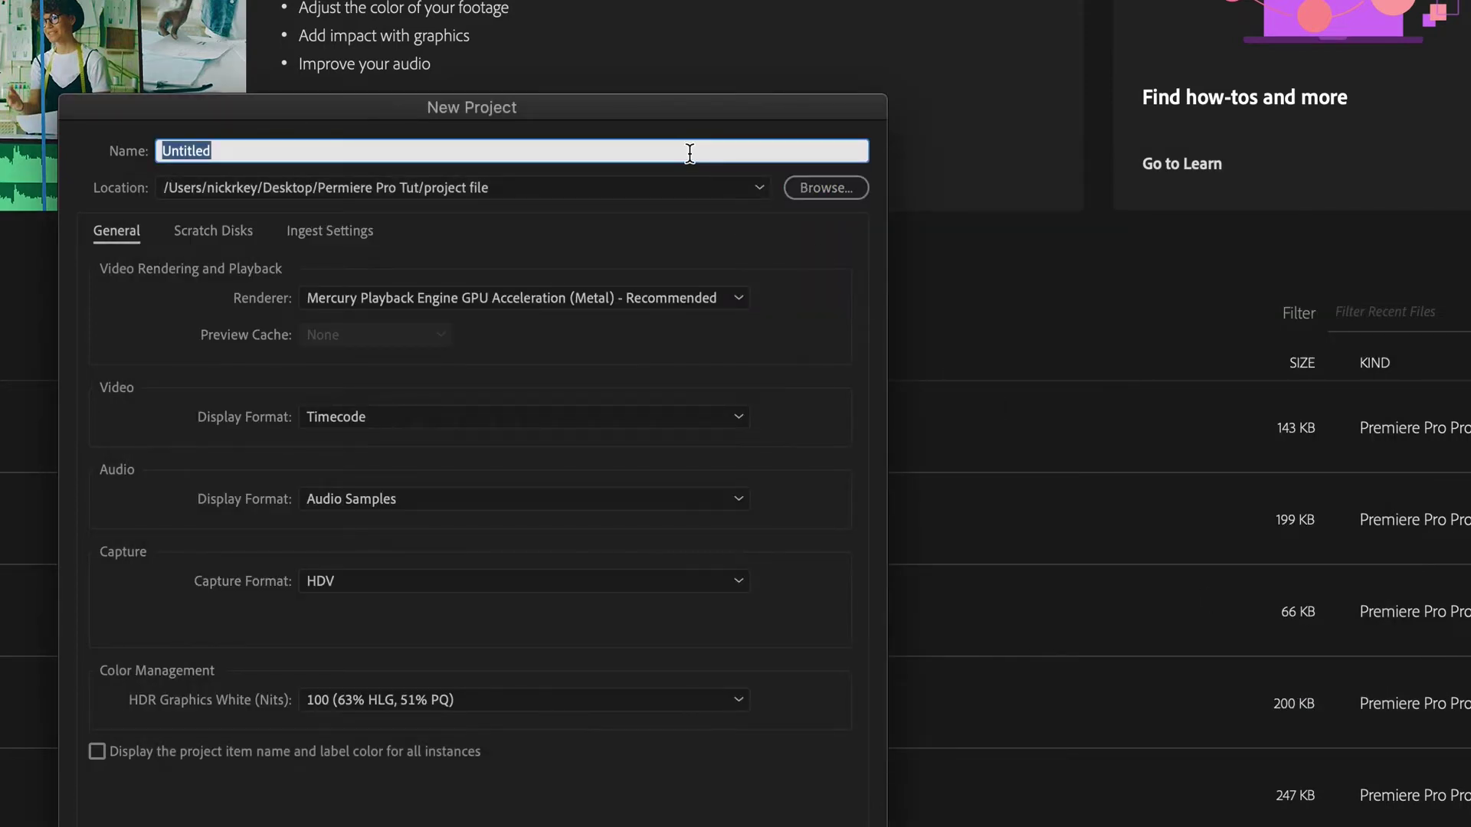
{"action": "type", "text": "Tut"}
{"action": "key", "text": "Return"}
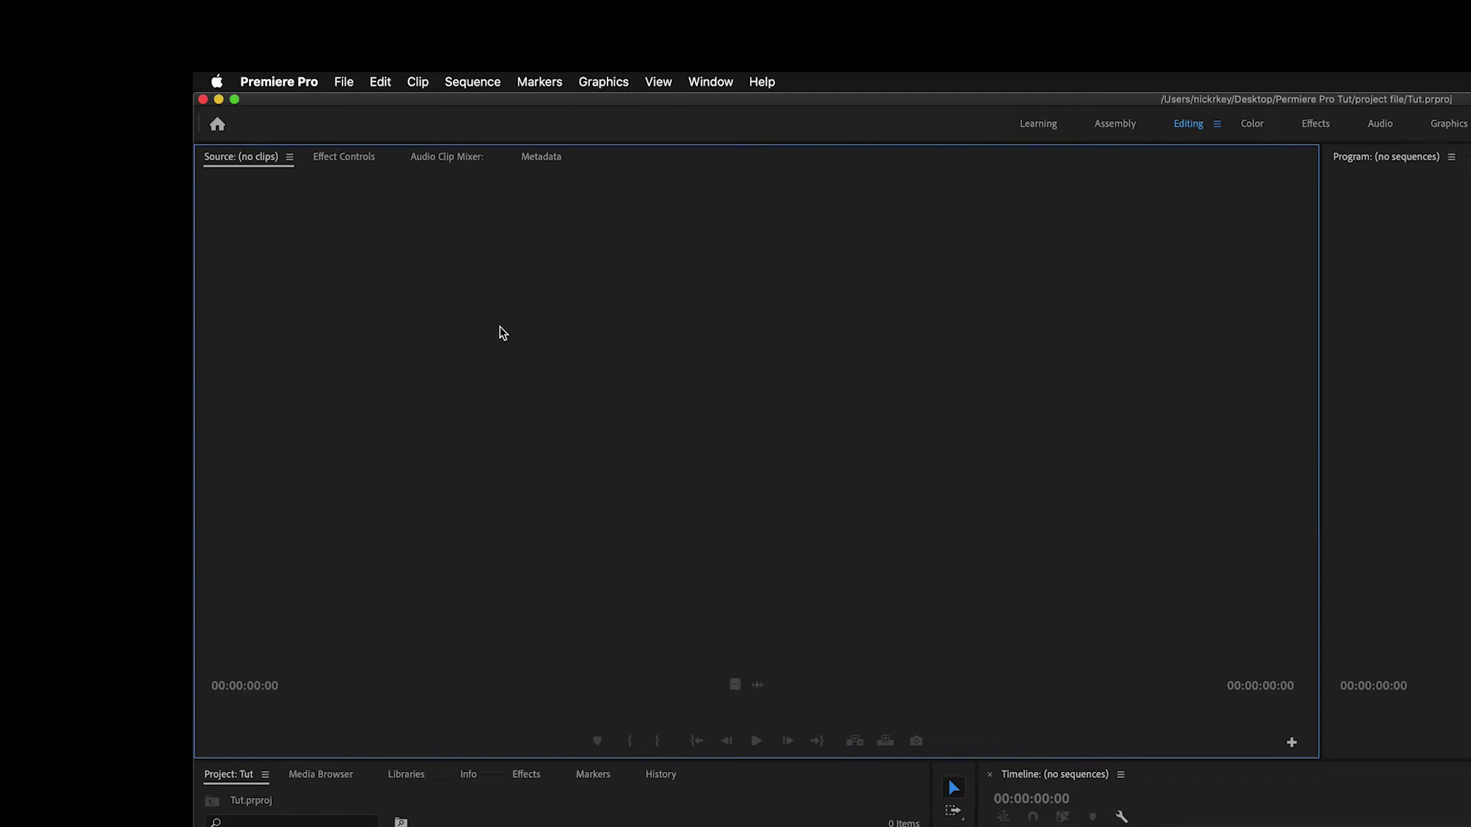
{"action": "left_click", "coordinate": [1470, 441]}
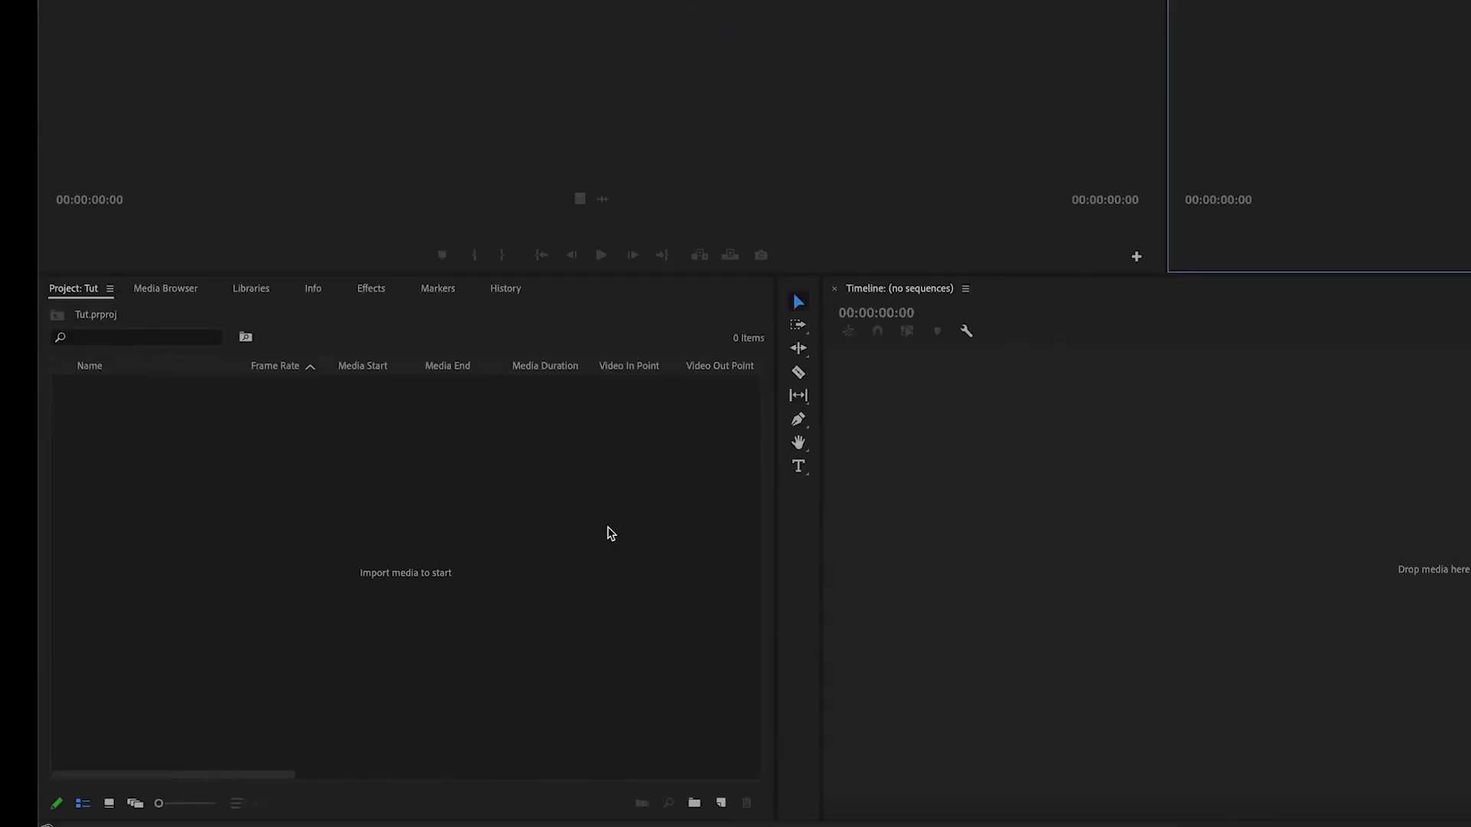
{"action": "left_click", "coordinate": [0, 826]}
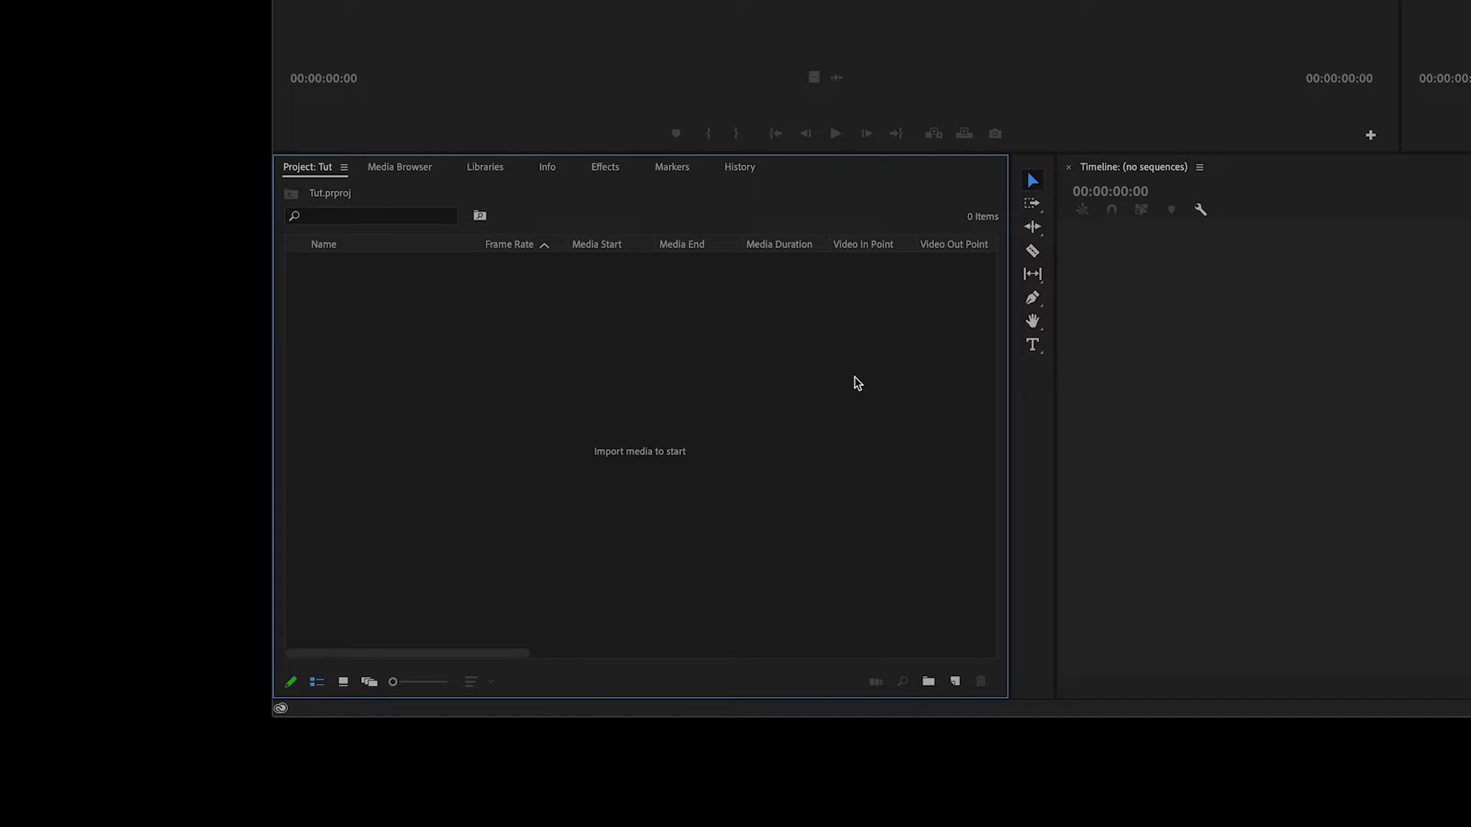
{"action": "left_click", "coordinate": [1470, 373]}
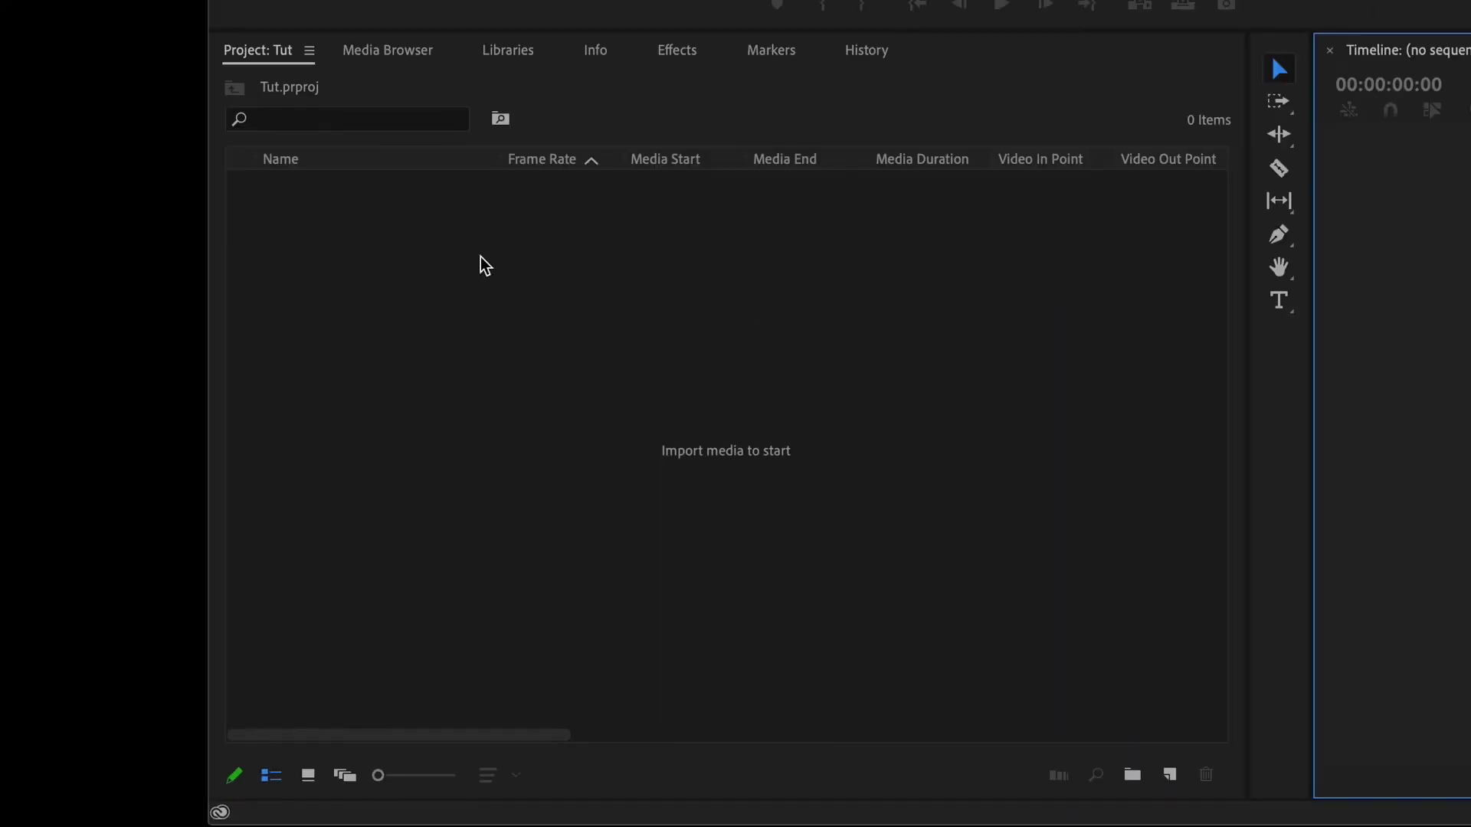
Import the footage folder from Permiere Pro Tut into the project as a bin.
{"action": "right_click", "coordinate": [722, 352]}
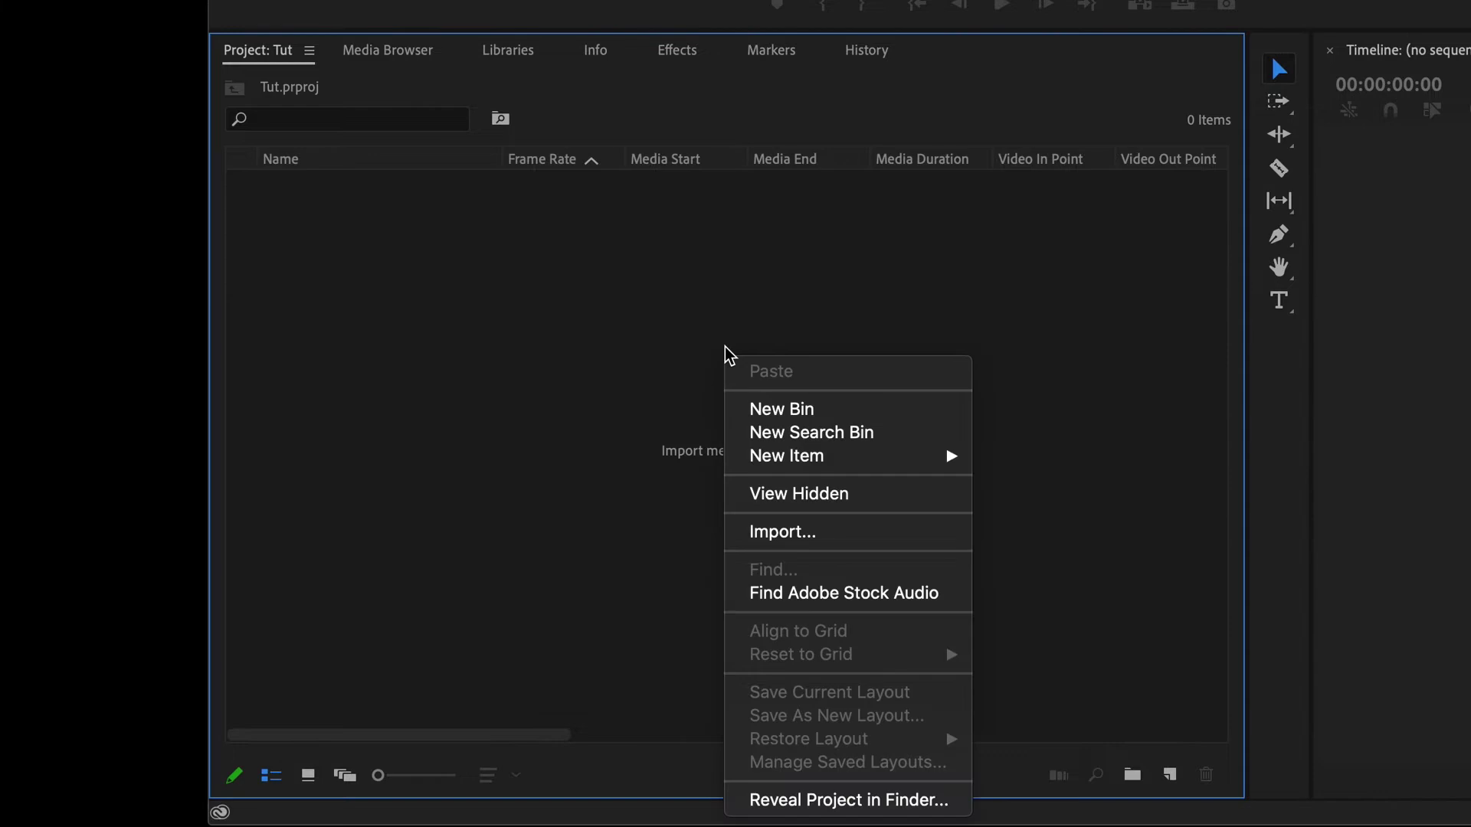
{"action": "left_click", "coordinate": [833, 534]}
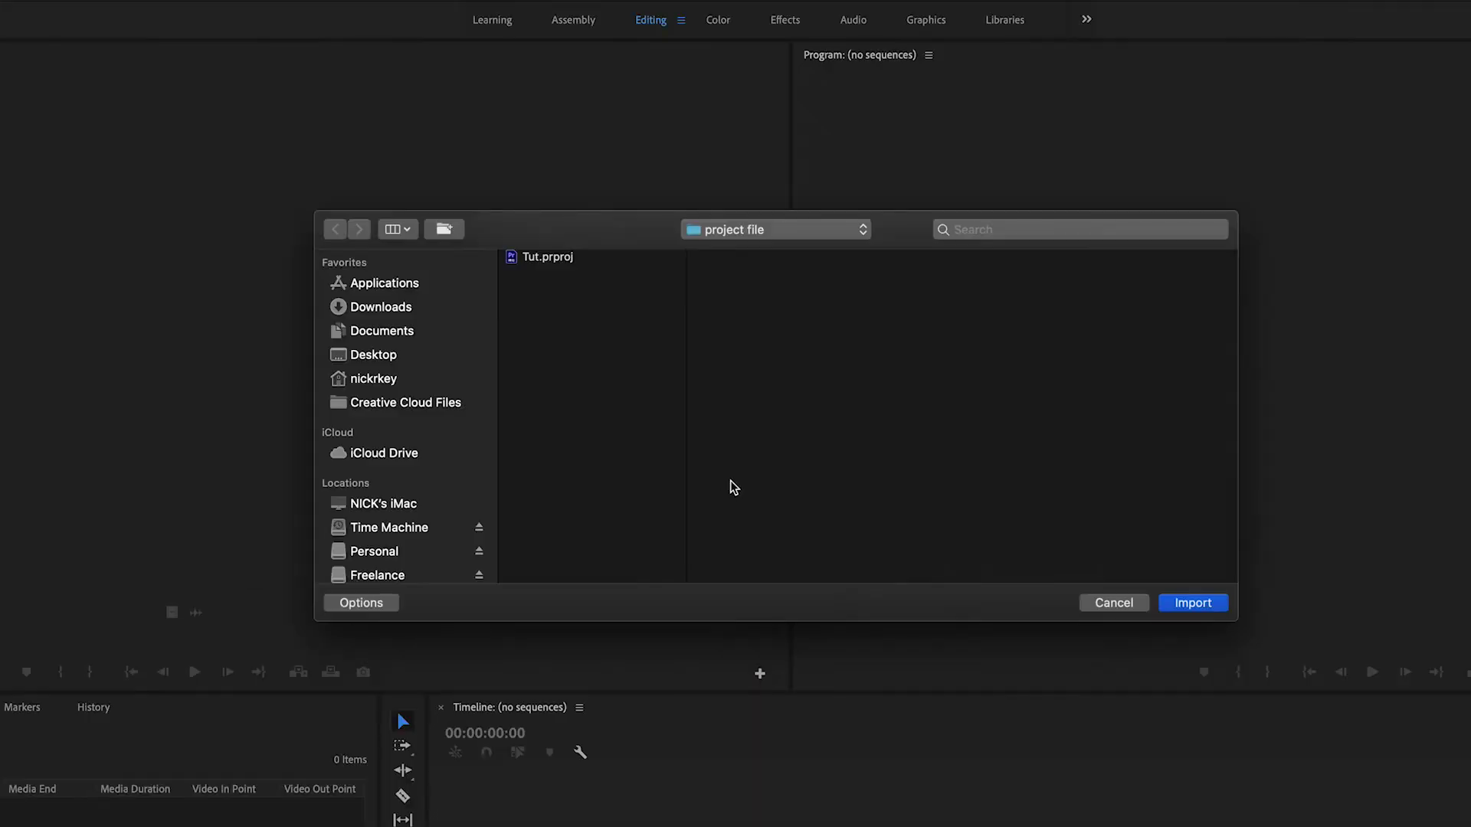
{"action": "left_click", "coordinate": [856, 229]}
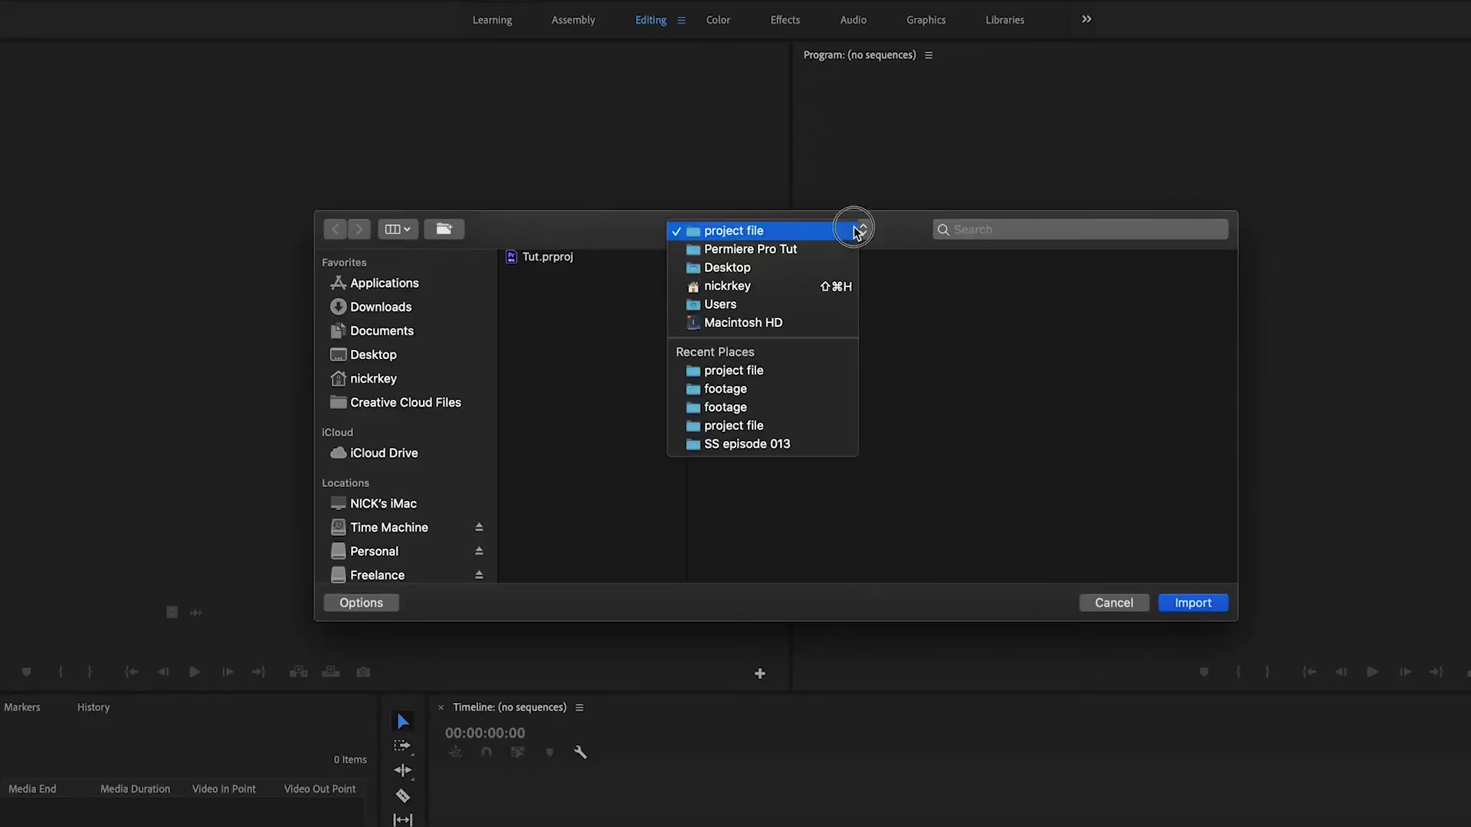
{"action": "left_click", "coordinate": [812, 253]}
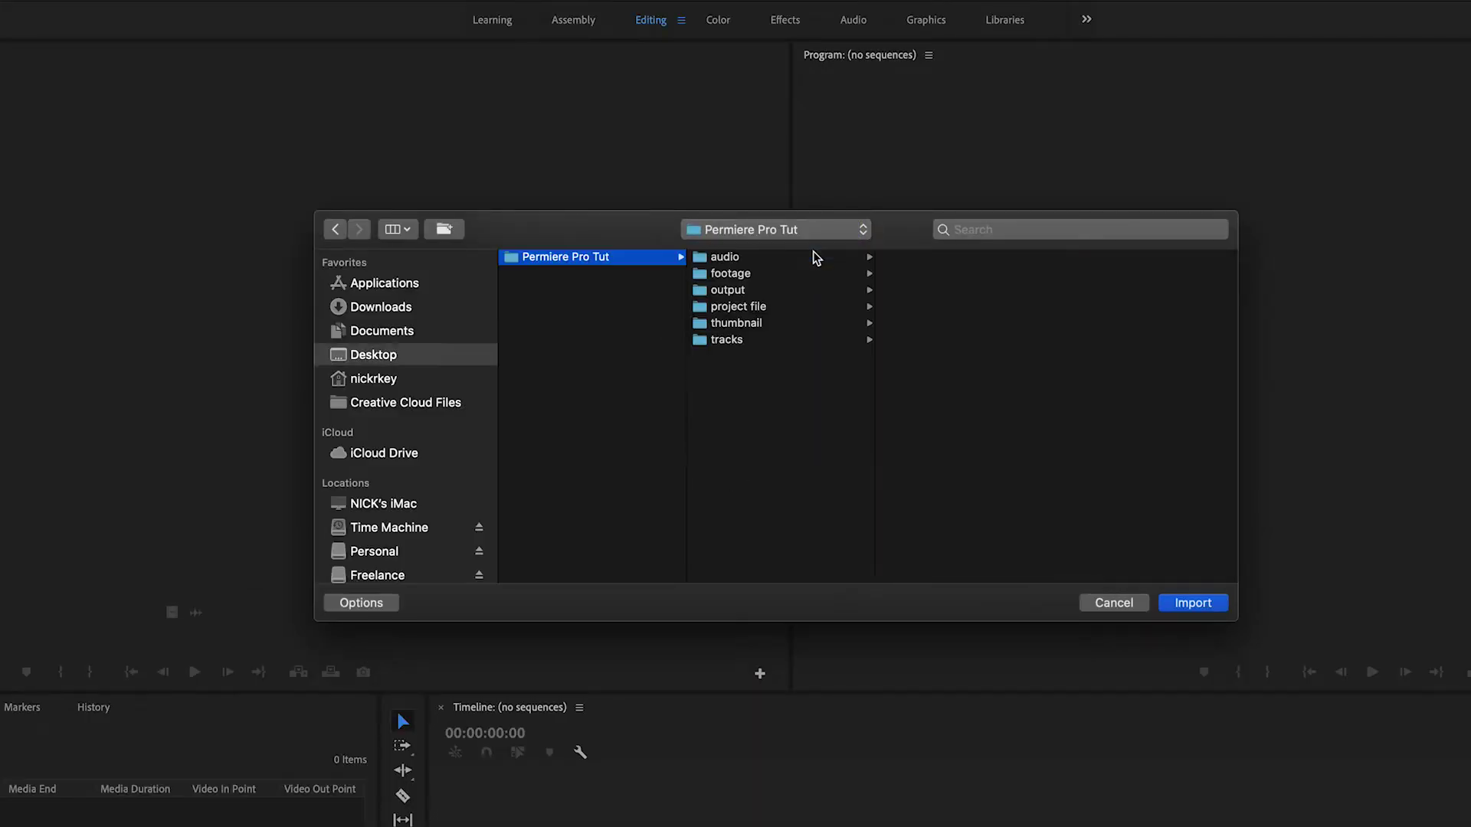
{"action": "left_click", "coordinate": [740, 273]}
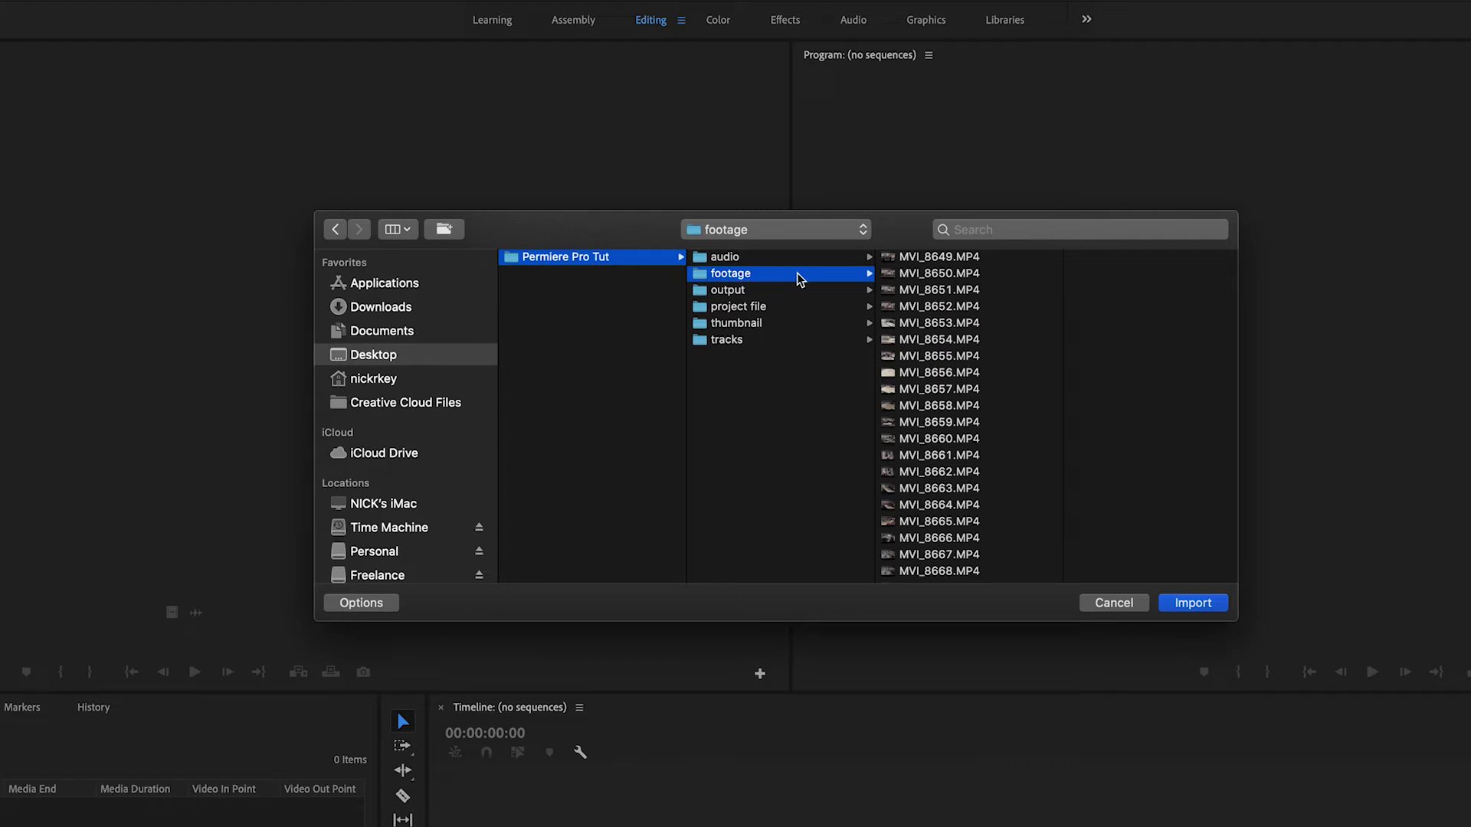
{"action": "left_click", "coordinate": [1180, 602]}
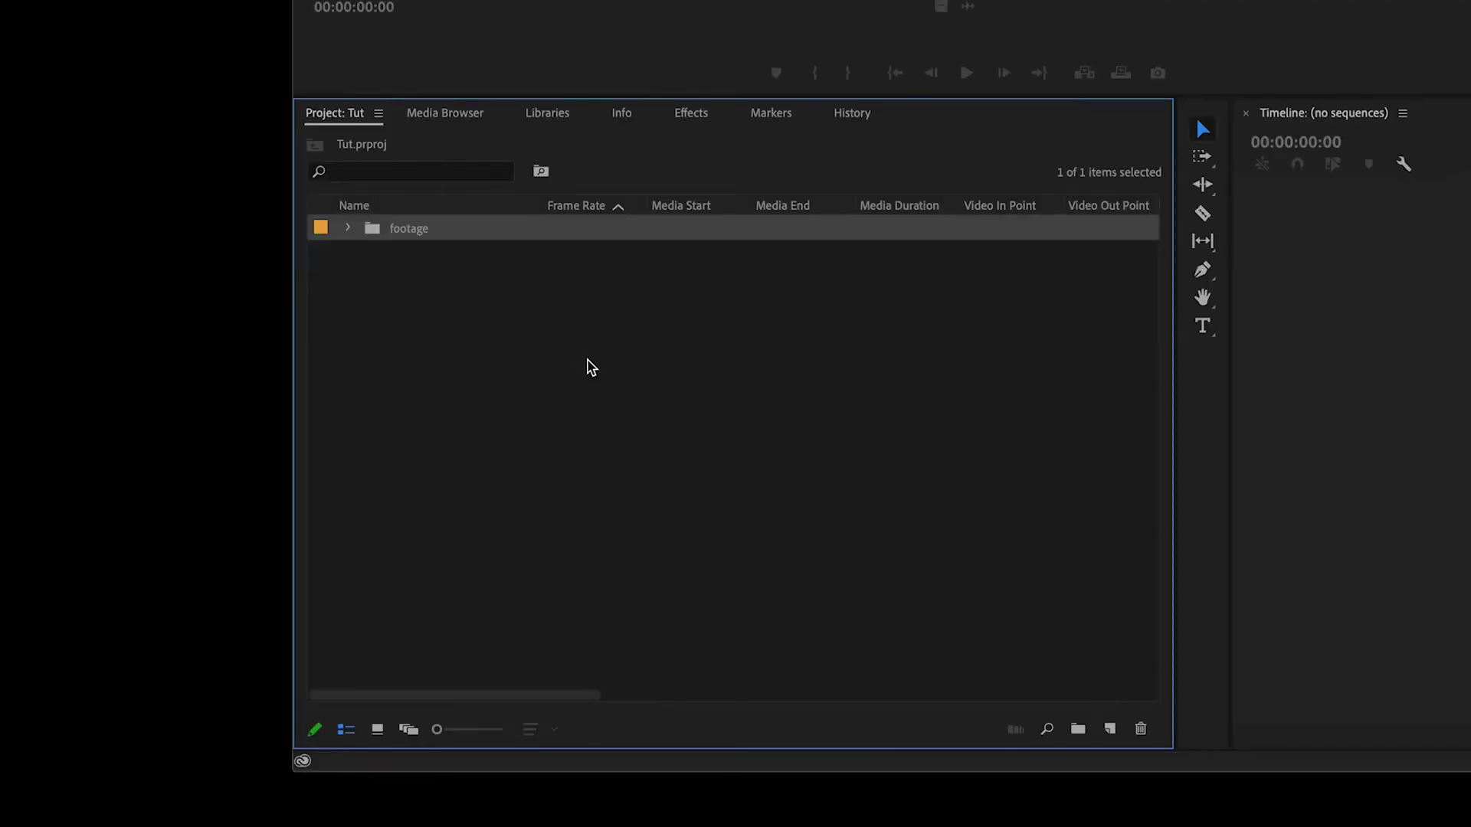
{"action": "left_click", "coordinate": [435, 274]}
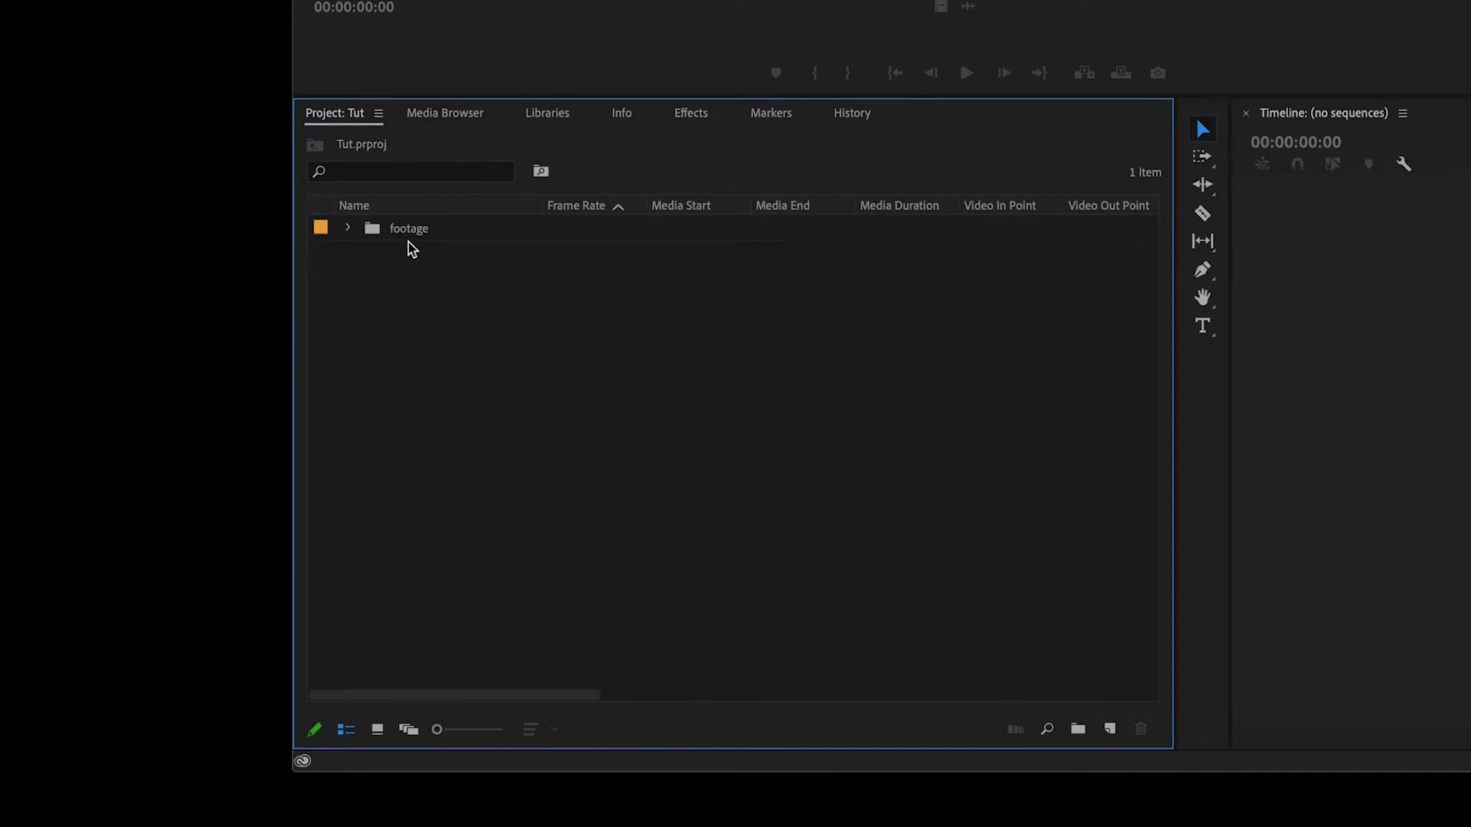
Load MVI_8649 from the footage bin in the Source Monitor and scrub to about 00:00:07:21.
{"action": "left_click", "coordinate": [350, 229]}
{"action": "scroll", "coordinate": [431, 260], "scroll_direction": "down", "scroll_amount": 1}
{"action": "scroll", "coordinate": [431, 263], "scroll_direction": "down", "scroll_amount": 5}
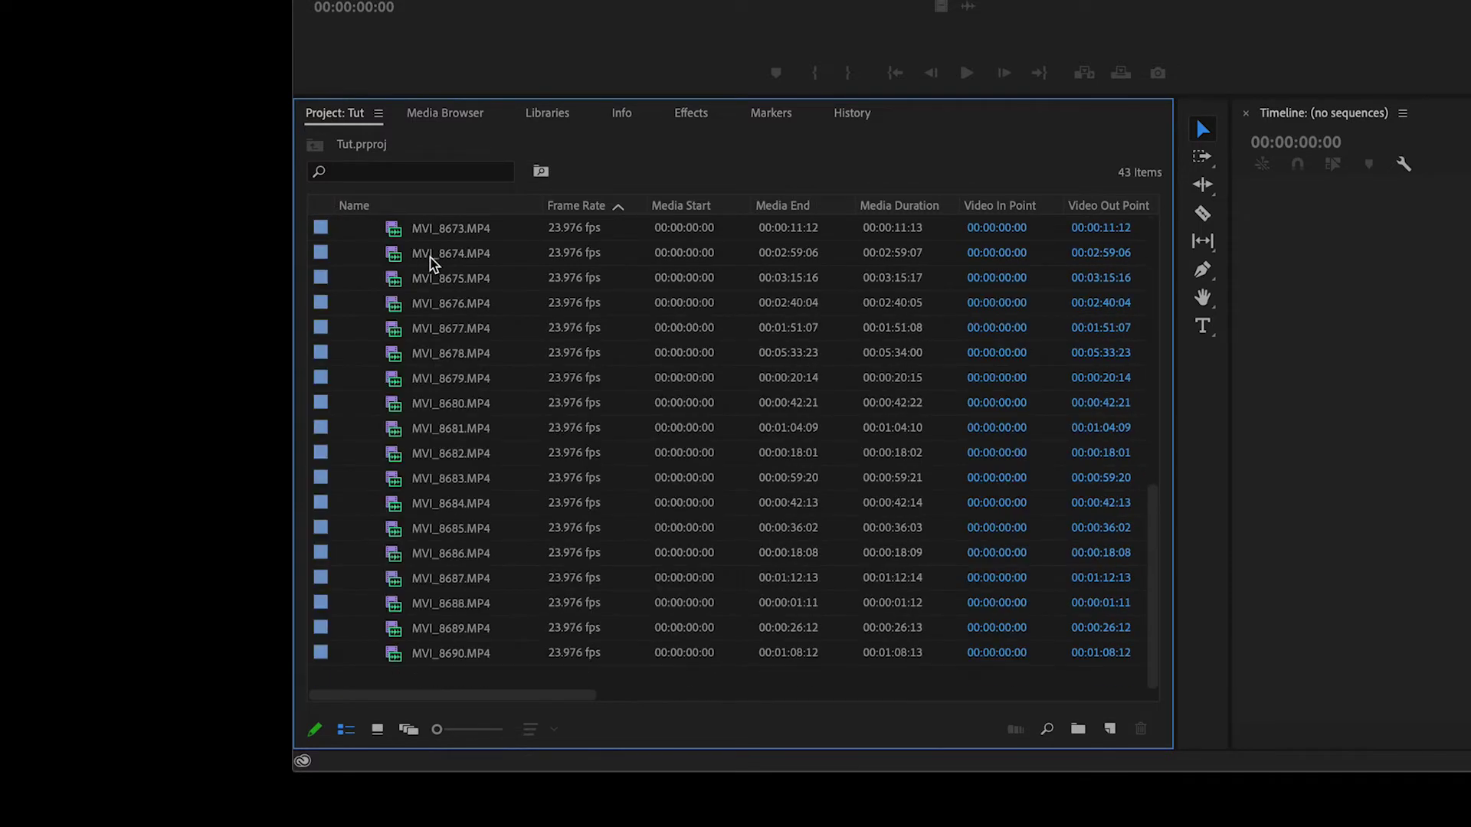
{"action": "scroll", "coordinate": [432, 263], "scroll_direction": "up", "scroll_amount": 6}
{"action": "double_click", "coordinate": [422, 255]}
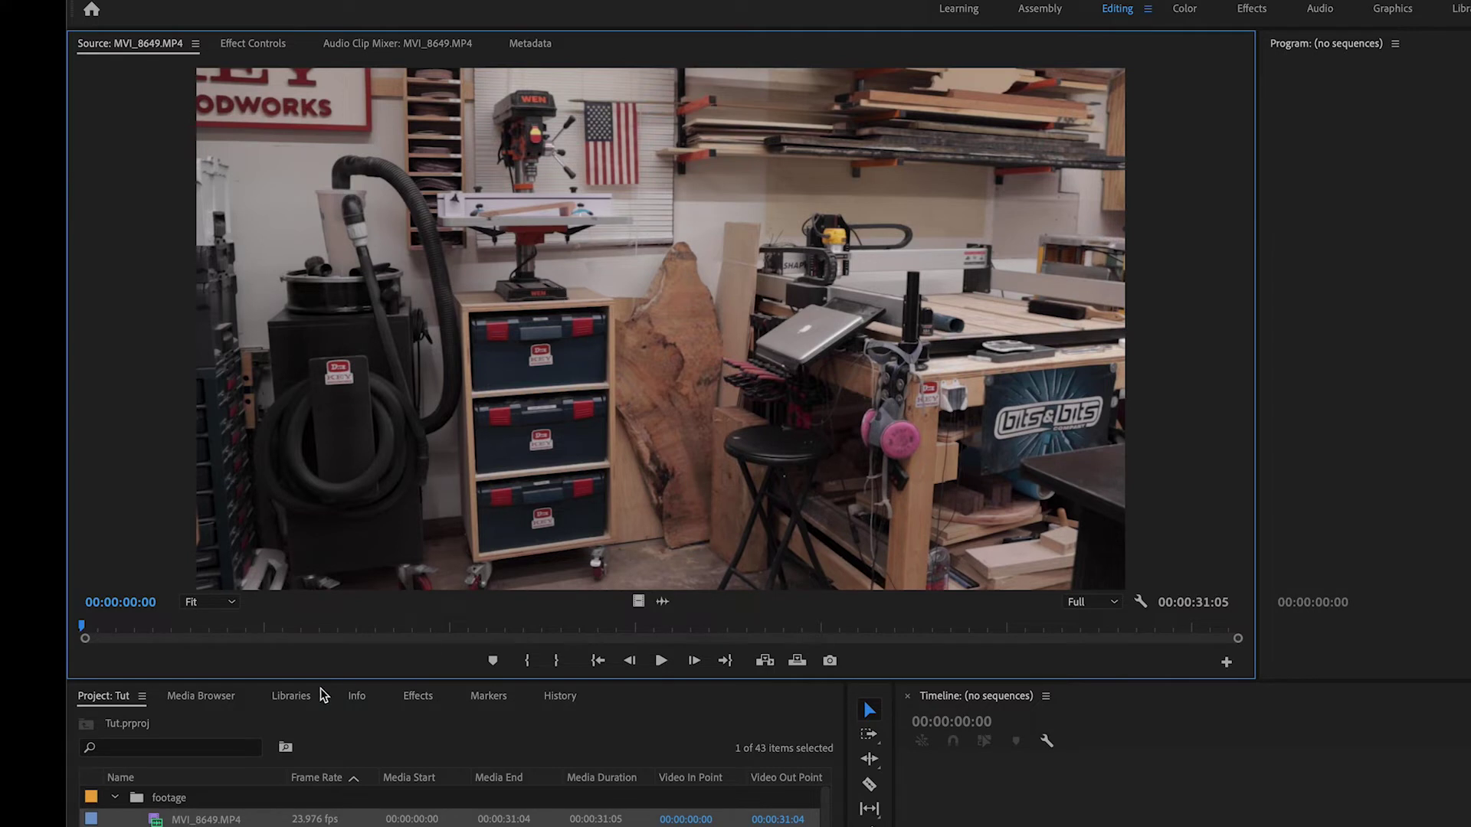
{"action": "left_click_drag", "start_coordinate": [104, 626], "coordinate": [372, 625]}
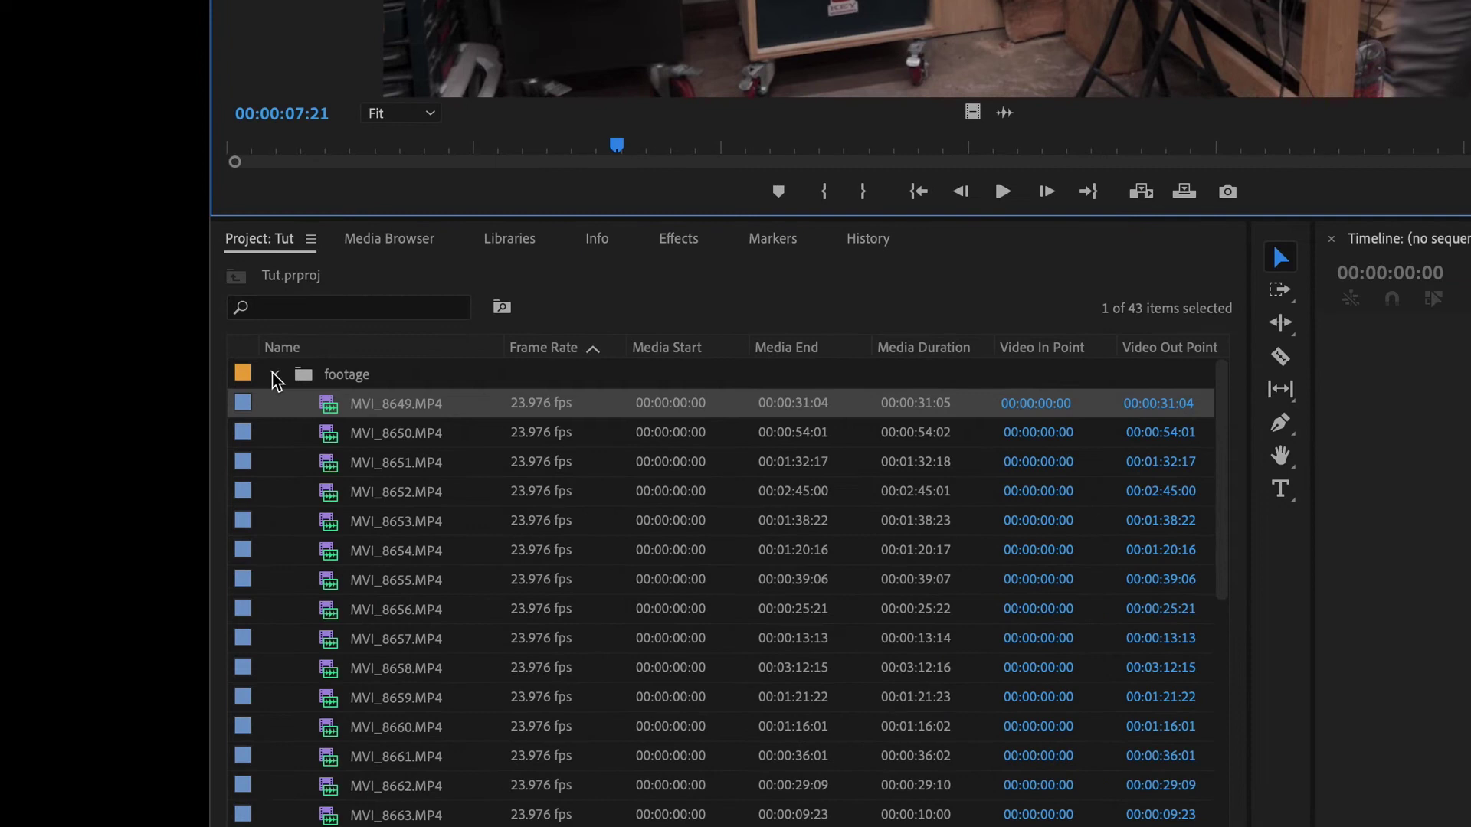
Collapse the footage bin and create a new bin named SEQs next to it.
{"action": "left_click", "coordinate": [274, 376]}
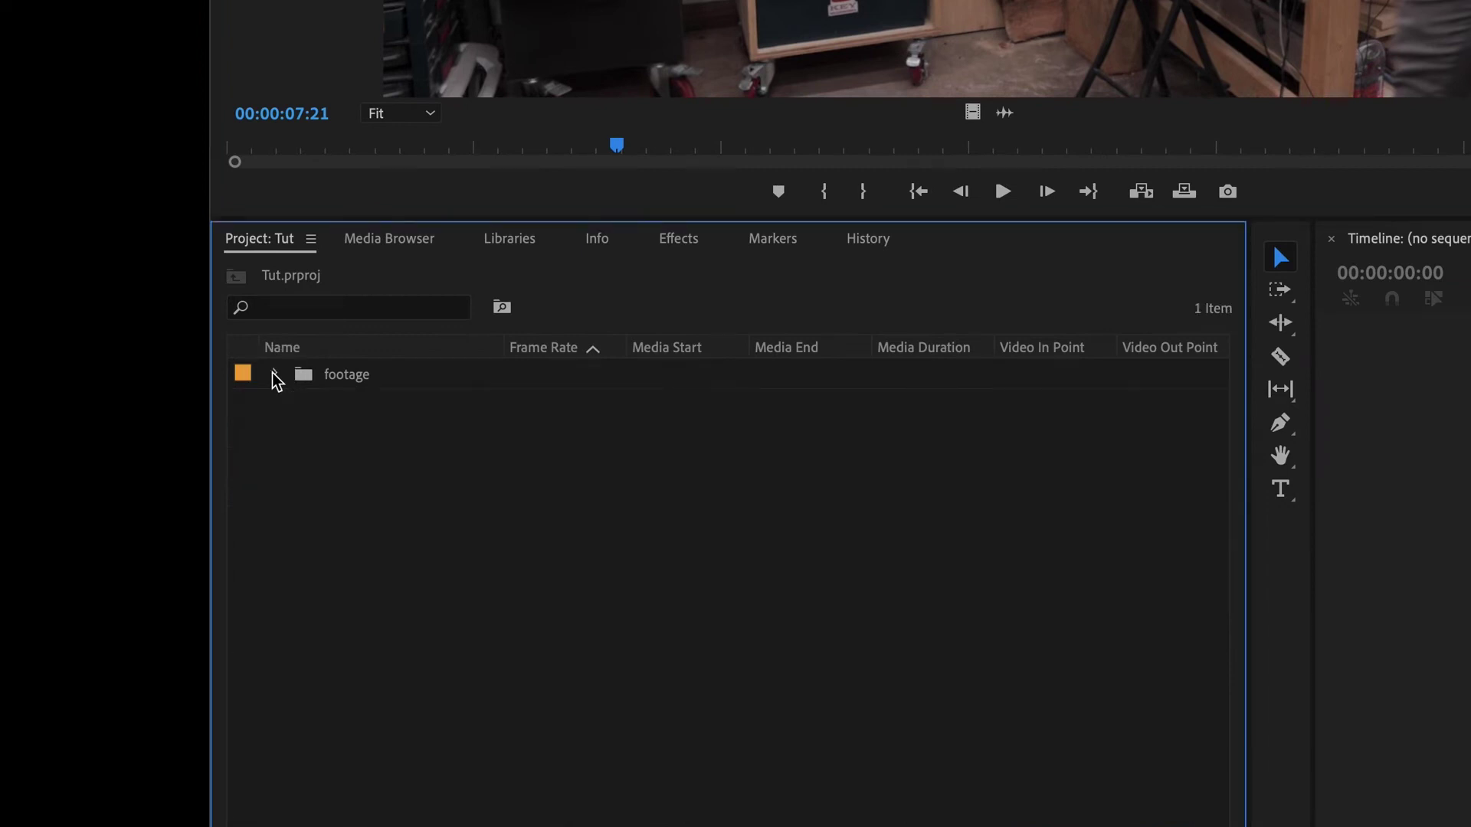
{"action": "right_click", "coordinate": [348, 412]}
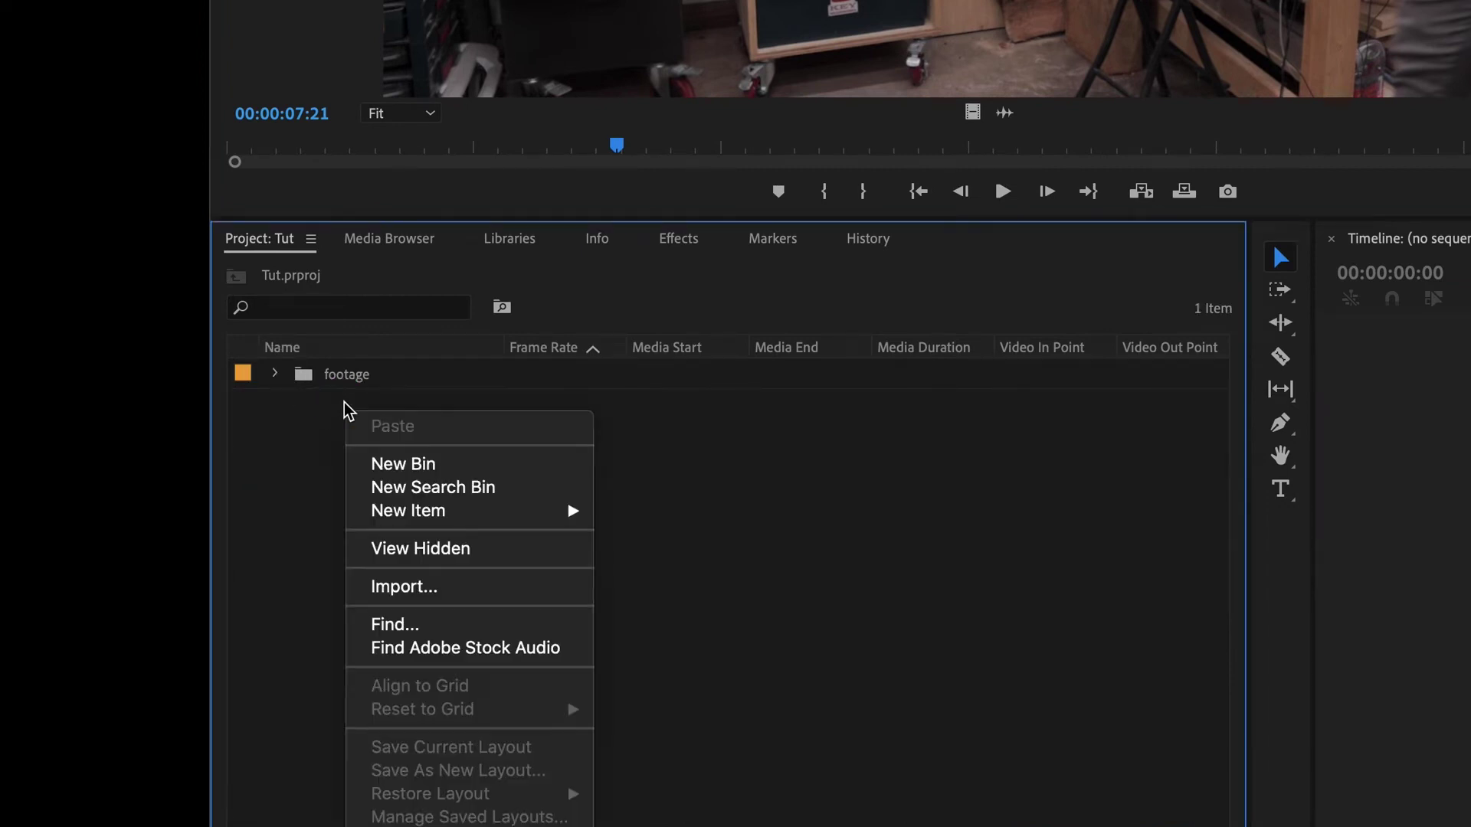
{"action": "left_click", "coordinate": [434, 467]}
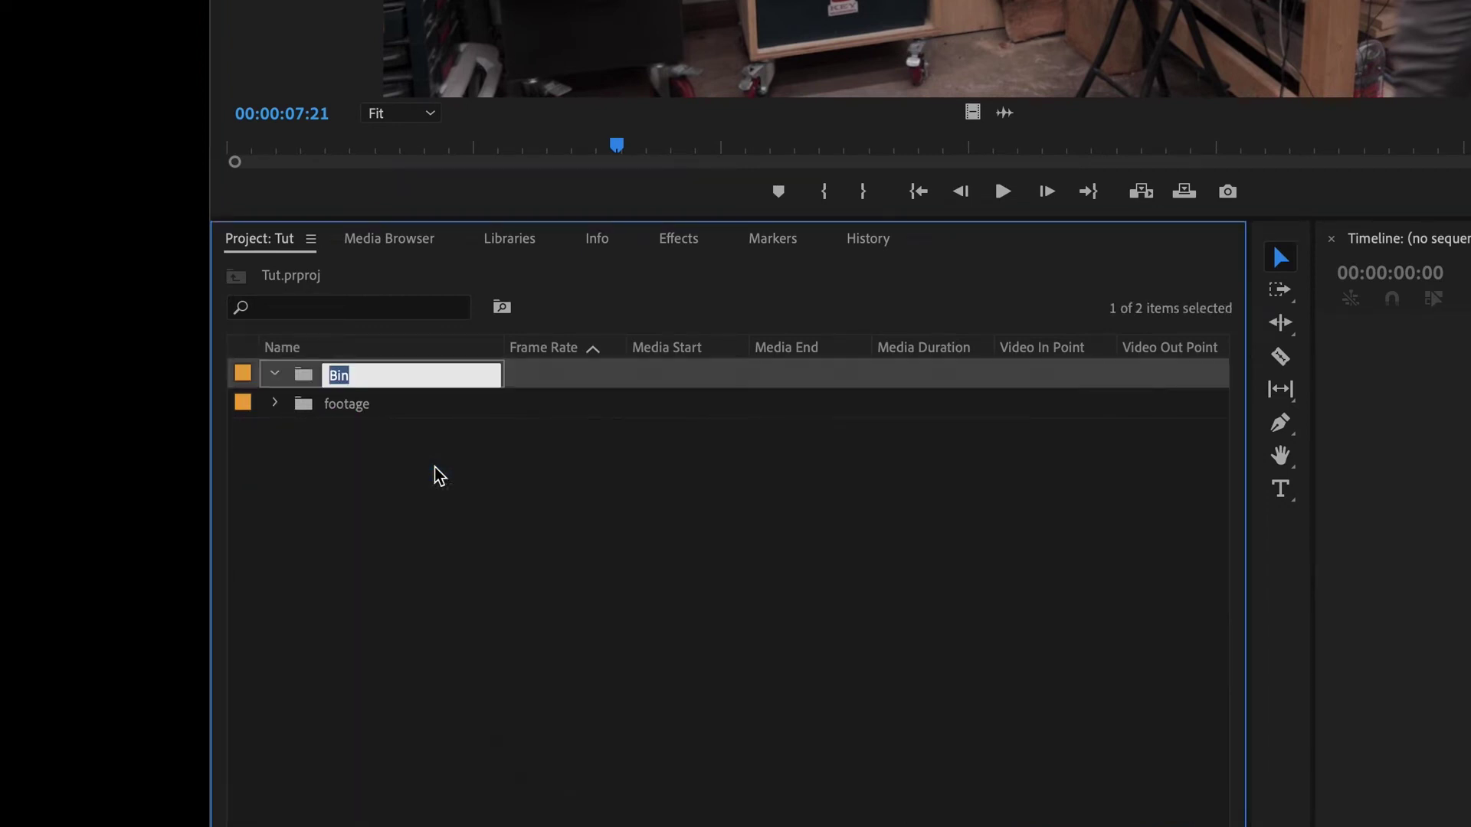
{"action": "type", "text": "SEQs"}
{"action": "key", "text": "Tab"}
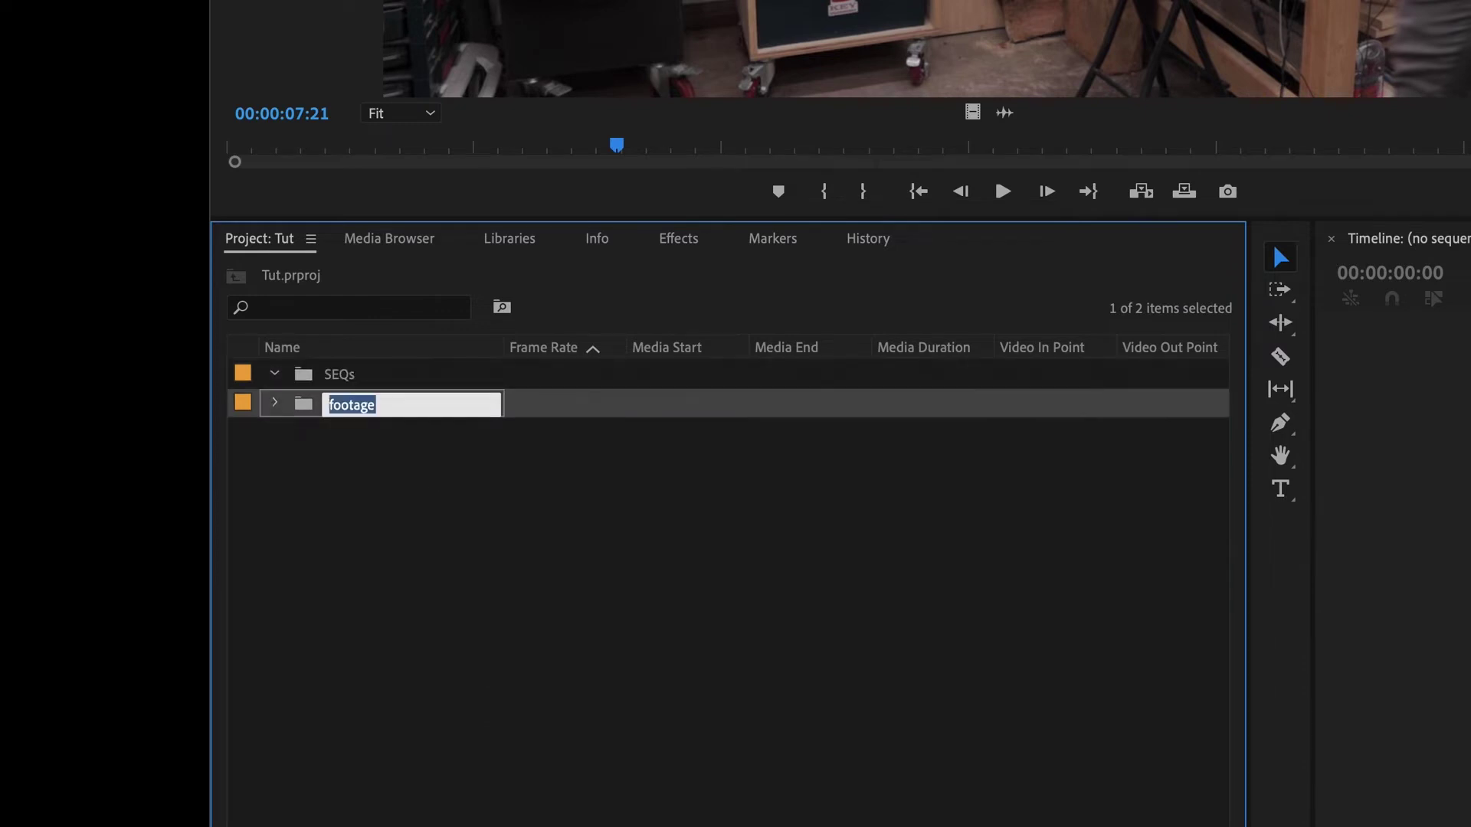
{"action": "left_click", "coordinate": [431, 527]}
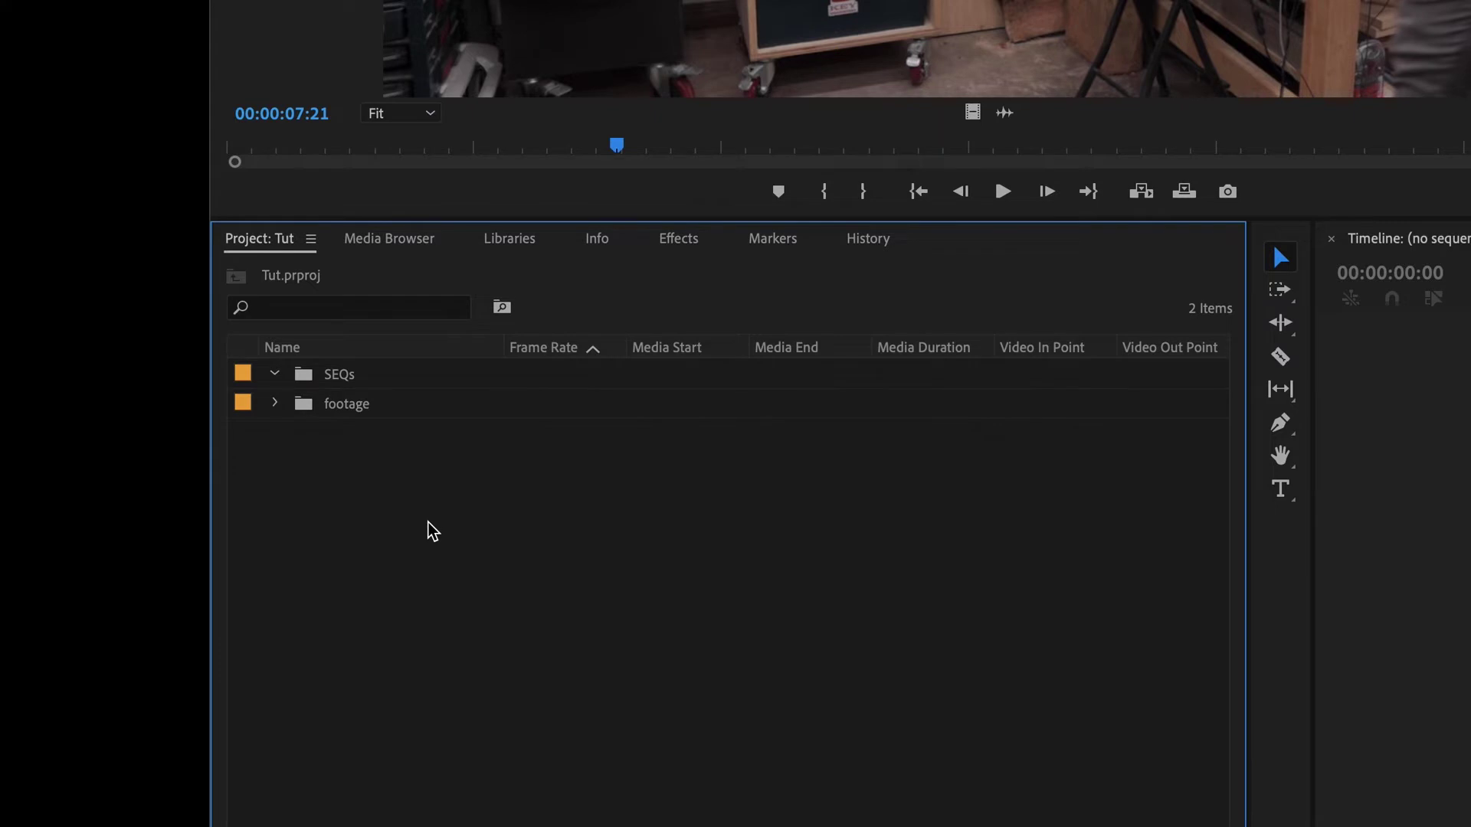
In the SEQs bin, create a 1080p 23.976 fps sequence named TUT.
{"action": "left_click", "coordinate": [328, 374]}
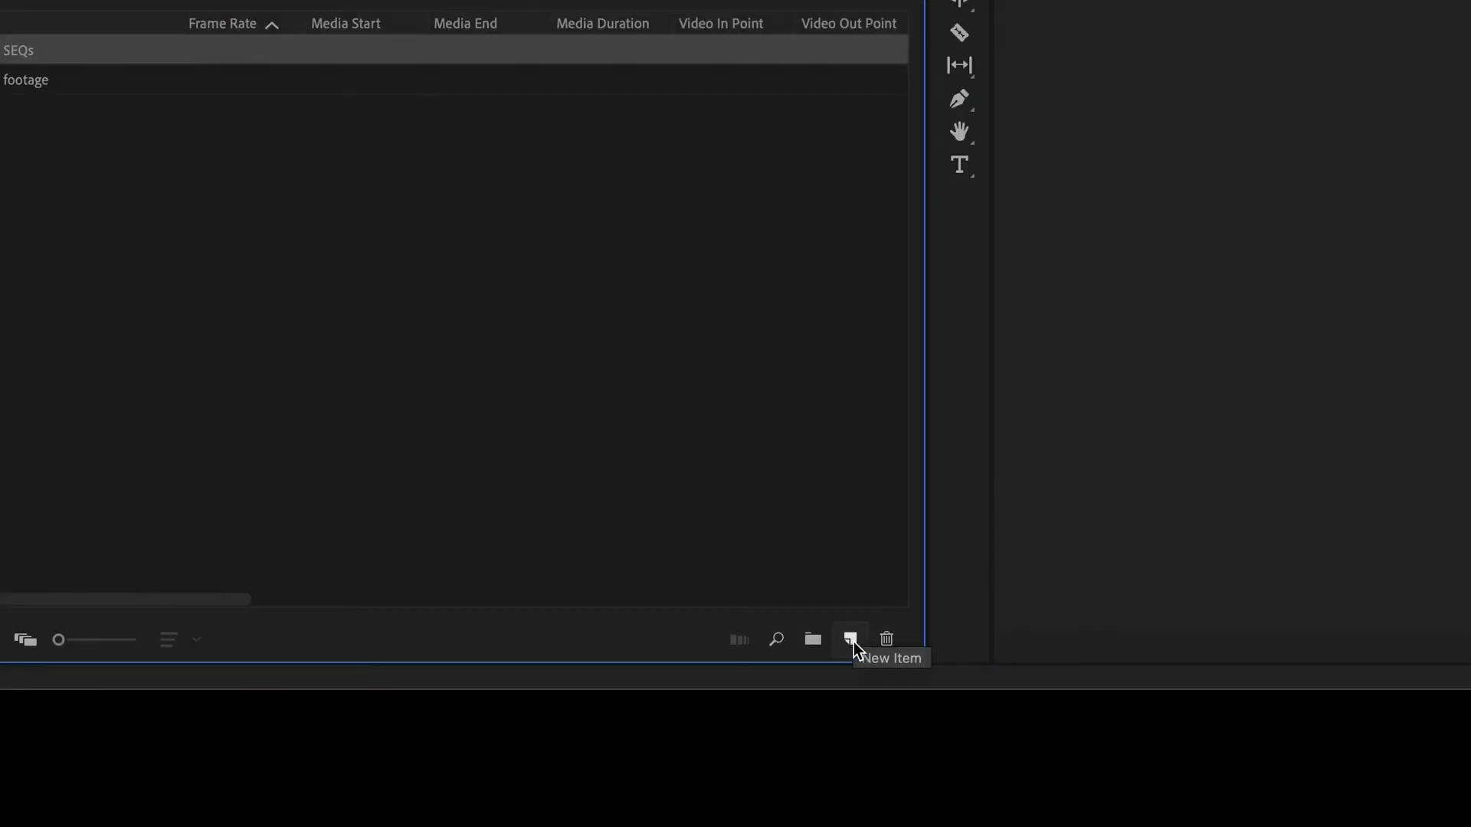
{"action": "left_click", "coordinate": [850, 640]}
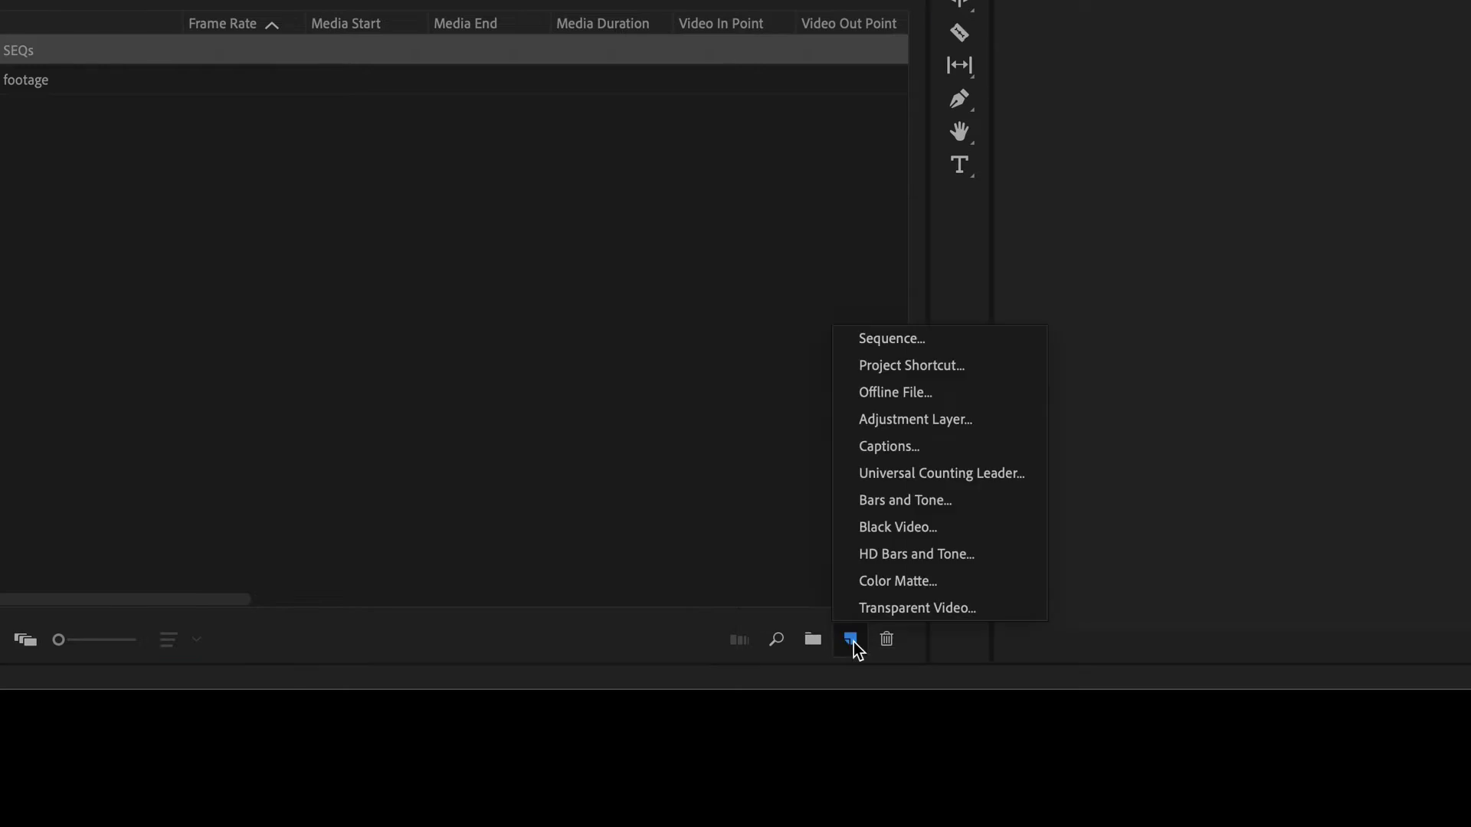
{"action": "left_click", "coordinate": [908, 346]}
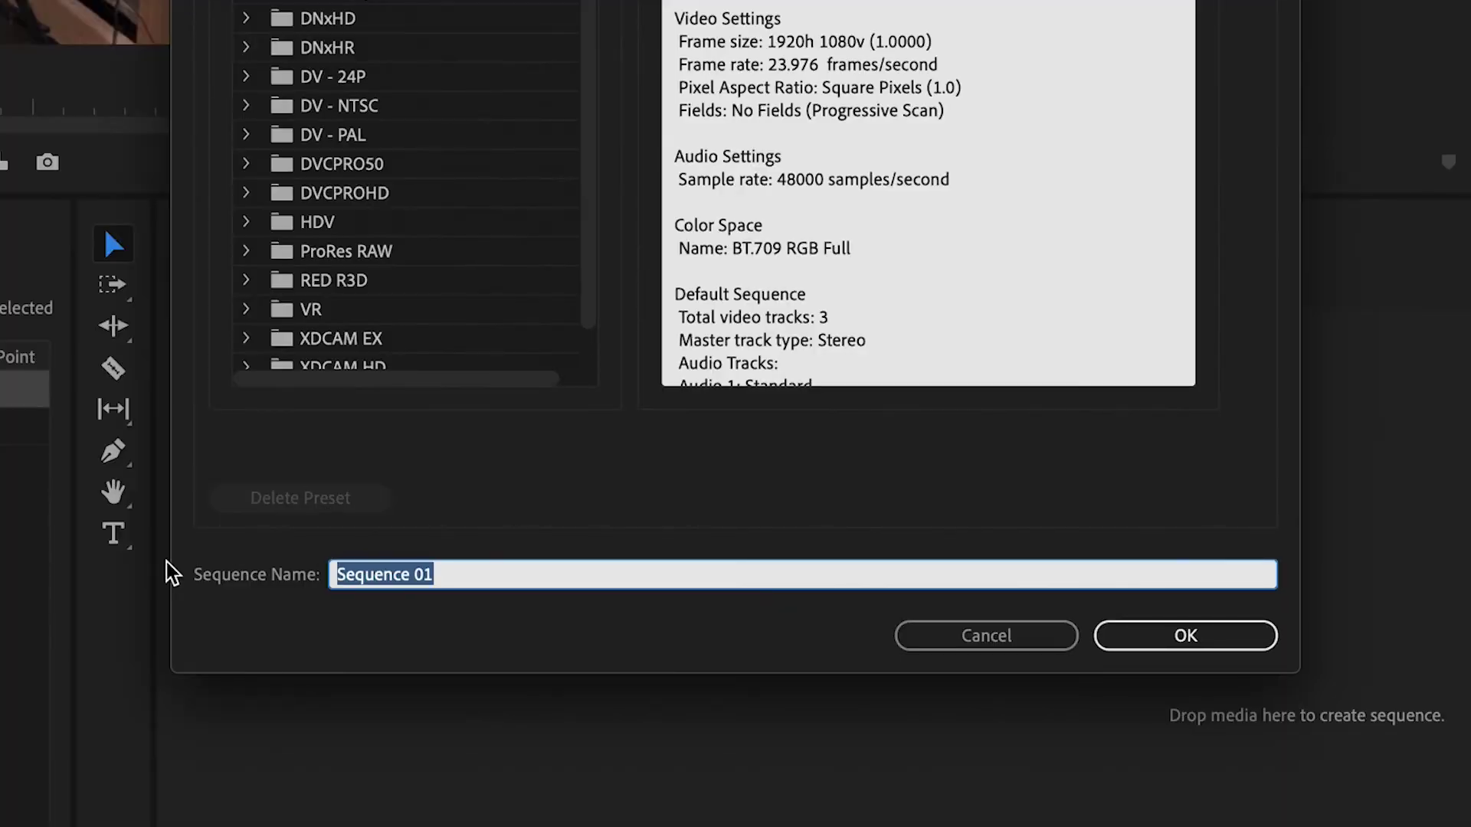
{"action": "type", "text": "TUT"}
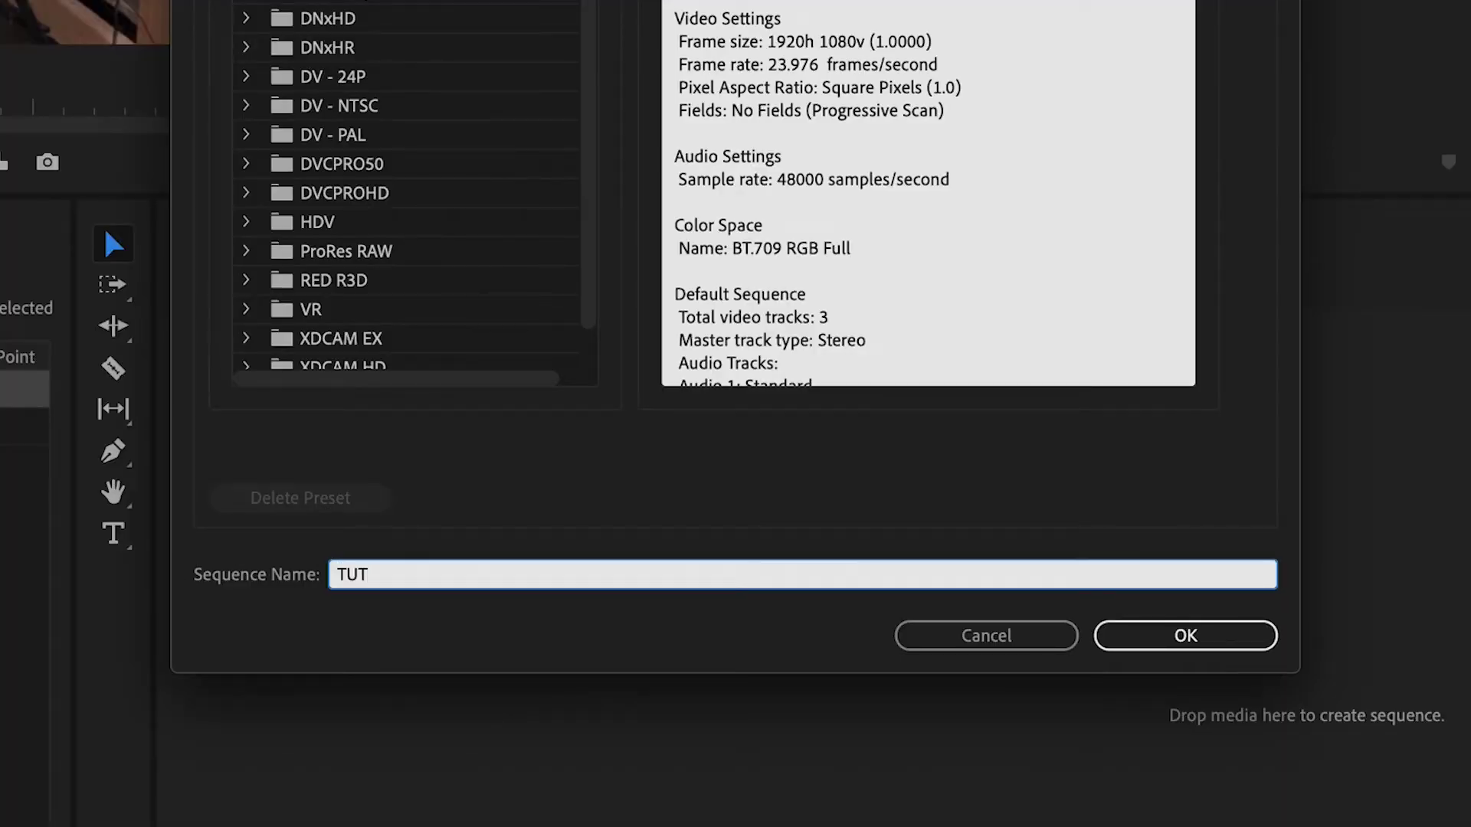
{"action": "left_click", "coordinate": [1160, 638]}
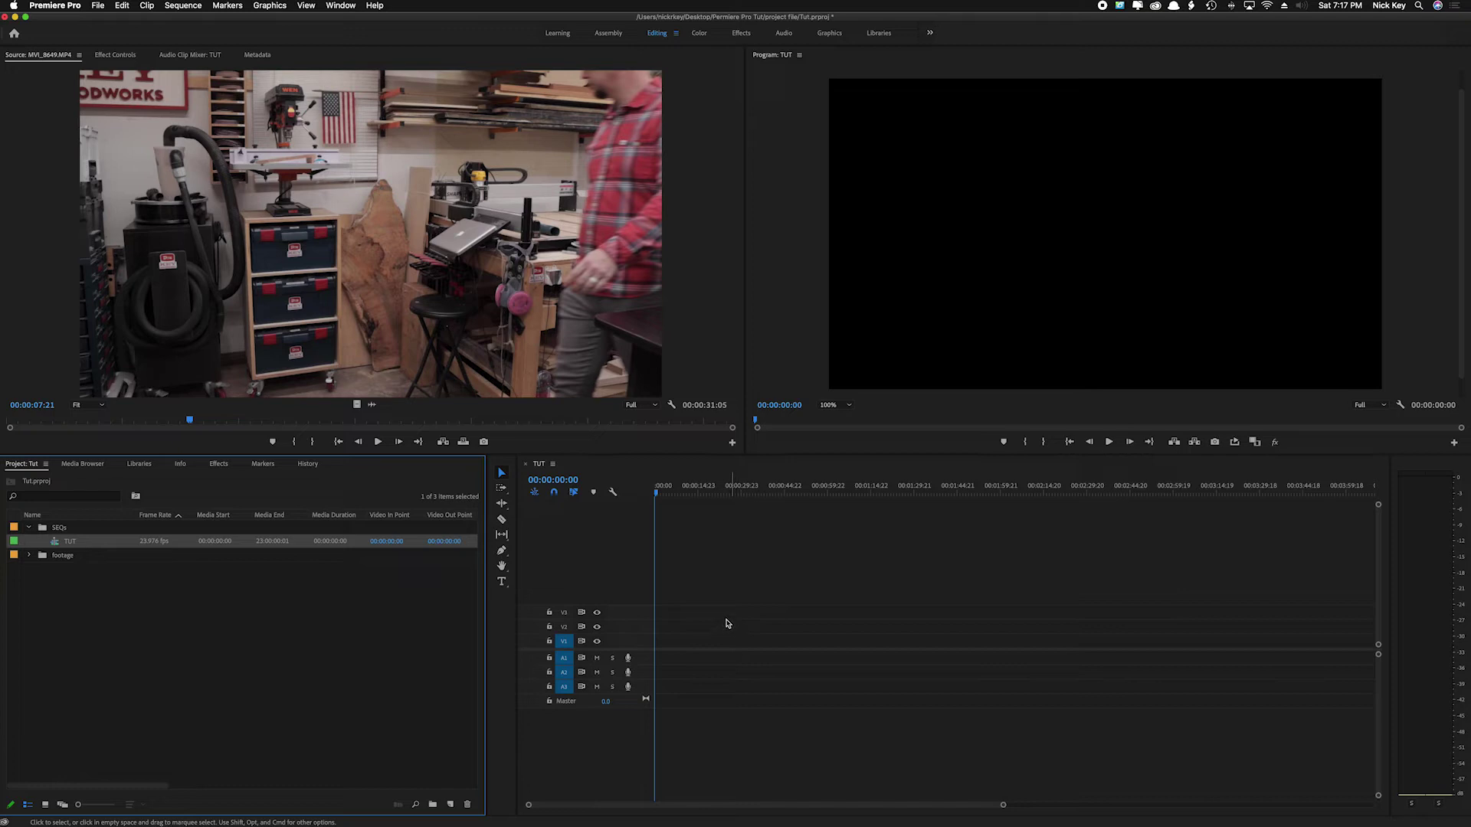
Select clips MVI_8649 through MVI_8690 and drop them onto the TUT timeline's V1/A1 tracks.
{"action": "left_click", "coordinate": [29, 555]}
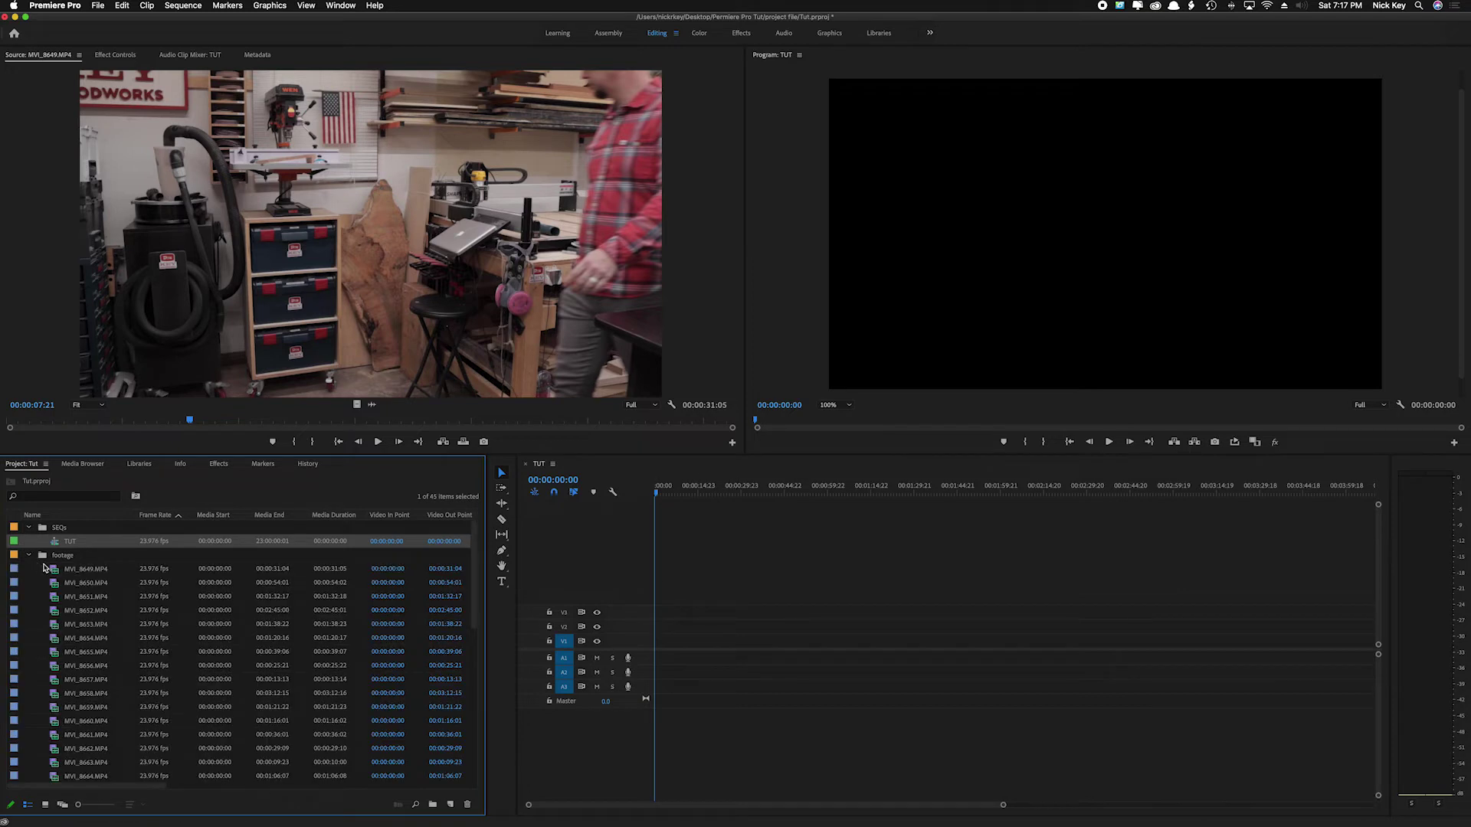
{"action": "left_click", "coordinate": [55, 571]}
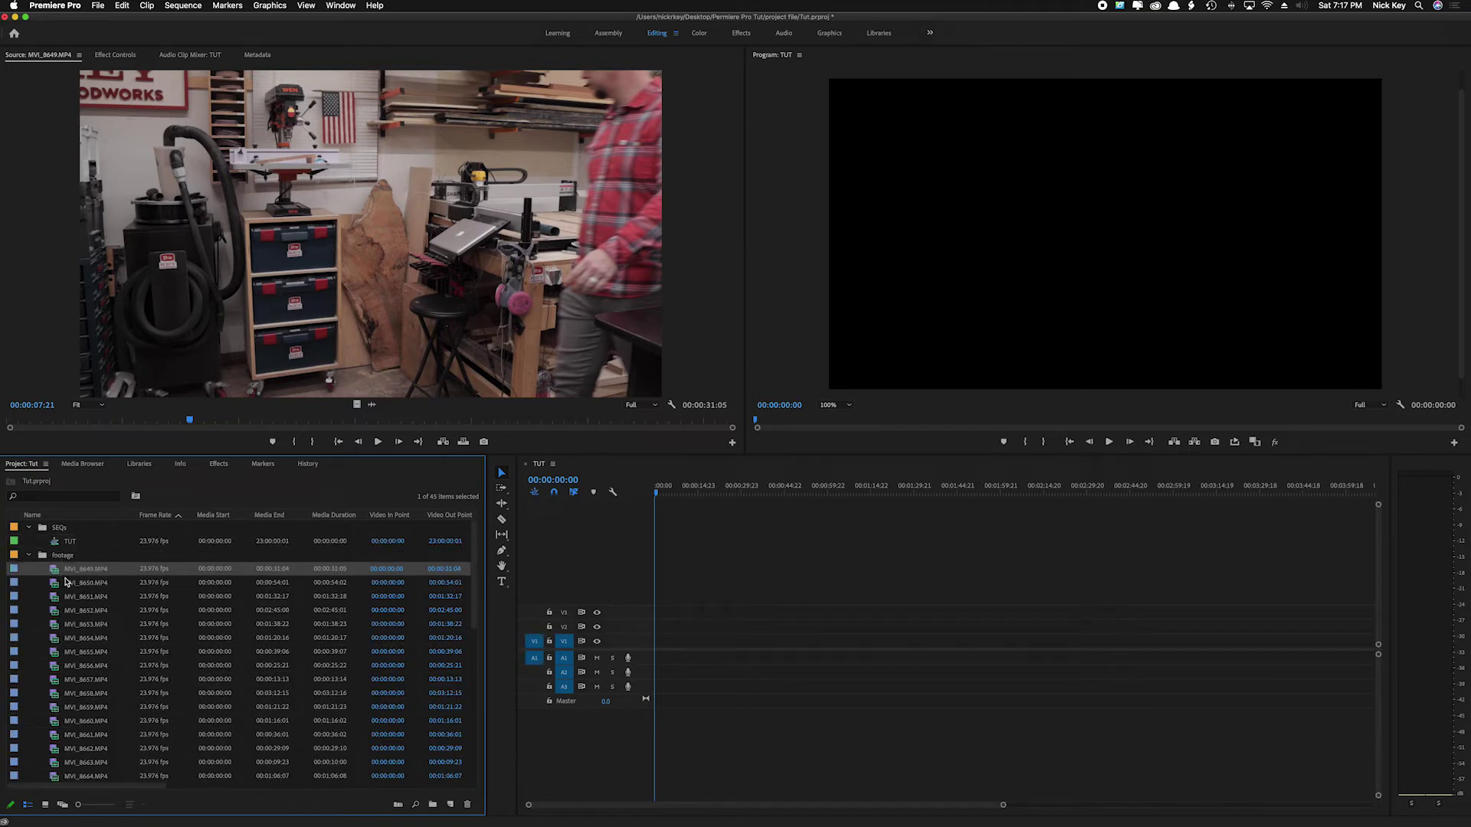
{"action": "scroll", "coordinate": [68, 582], "scroll_direction": "down", "scroll_amount": 10}
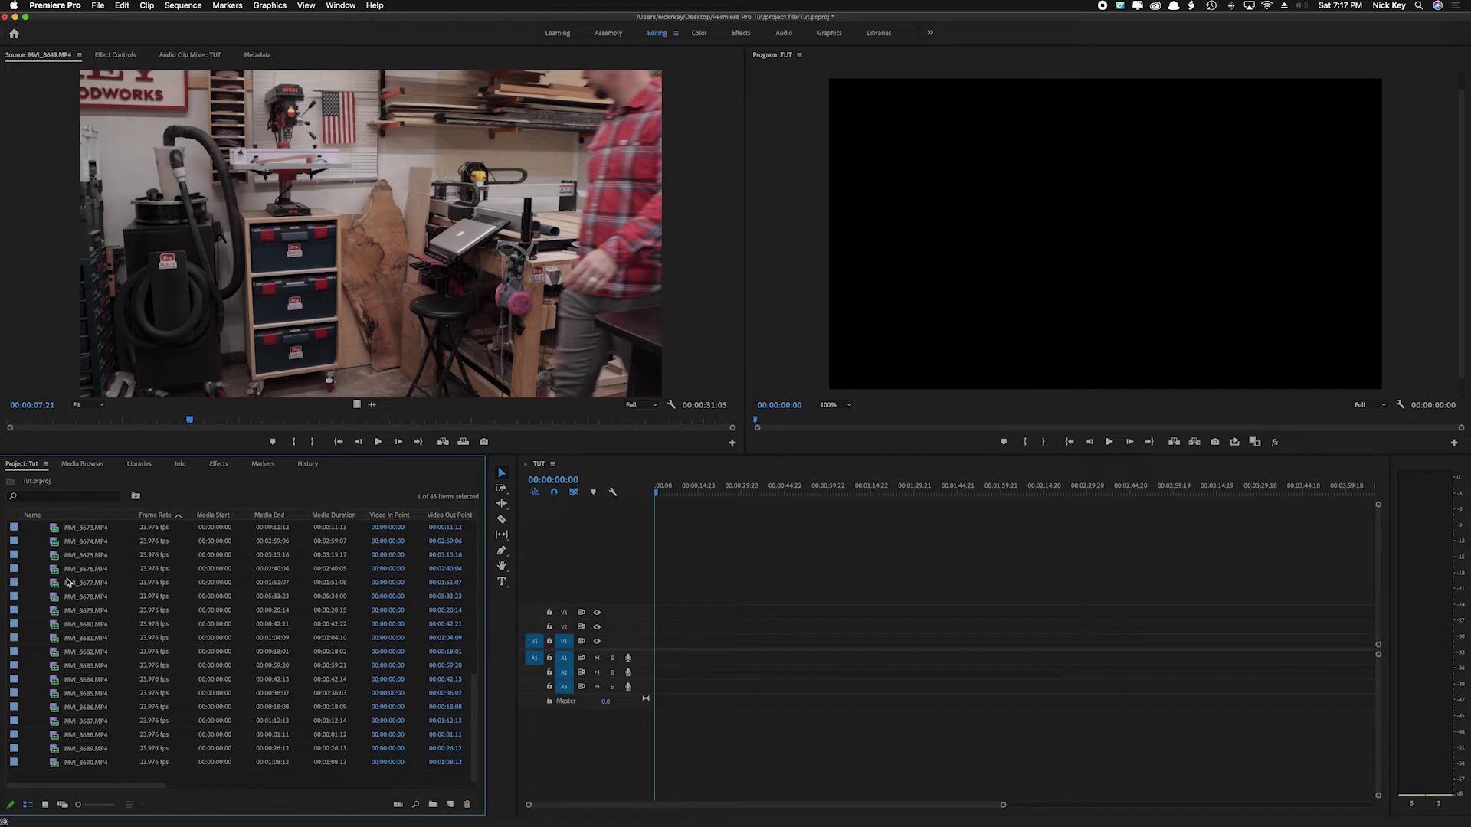
{"action": "left_click", "coordinate": [84, 767], "text": "shift"}
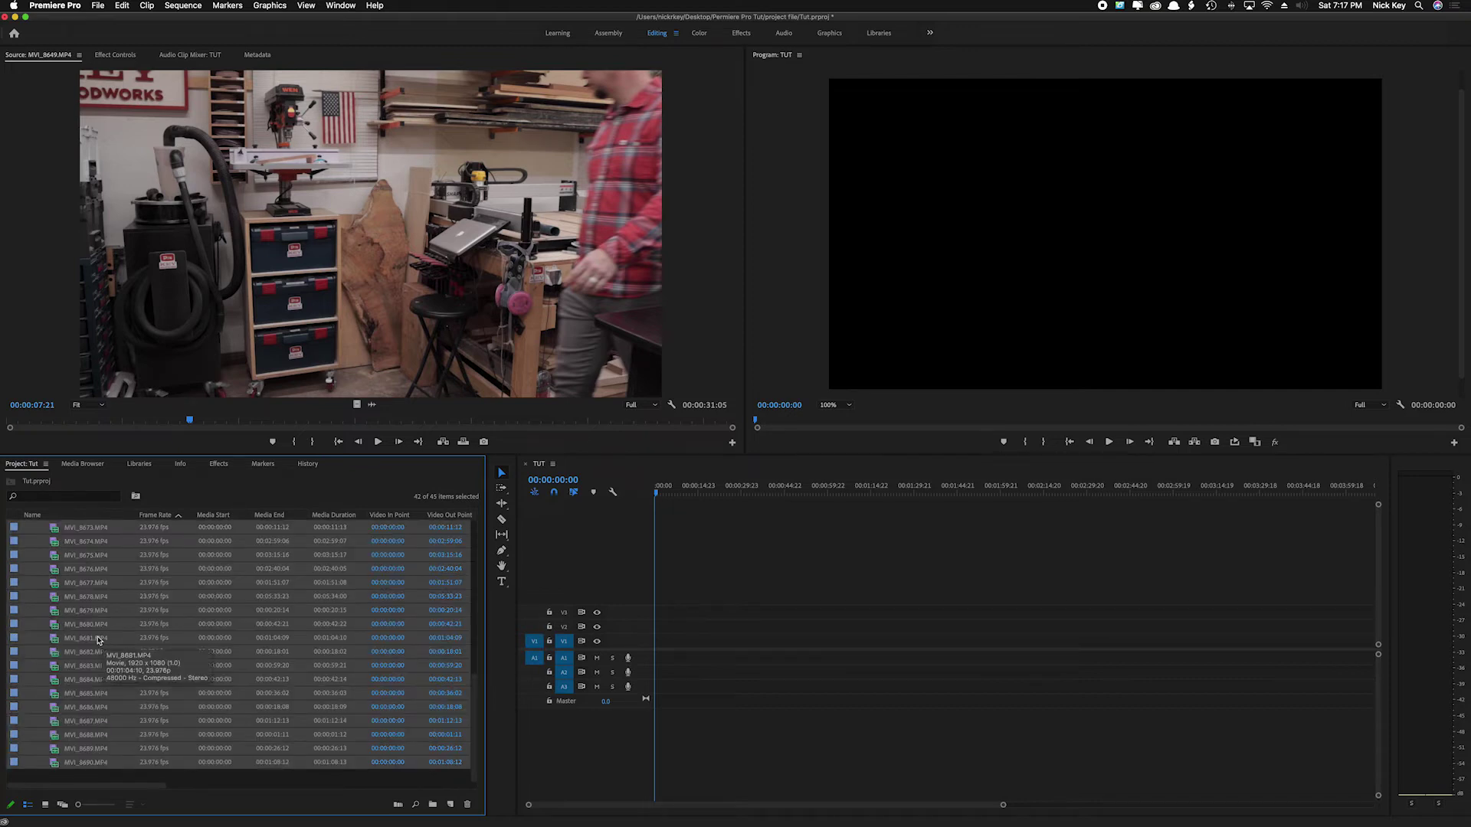
{"action": "left_click_drag", "start_coordinate": [98, 640], "coordinate": [660, 664]}
{"action": "left_click_drag", "start_coordinate": [660, 663], "coordinate": [661, 663]}
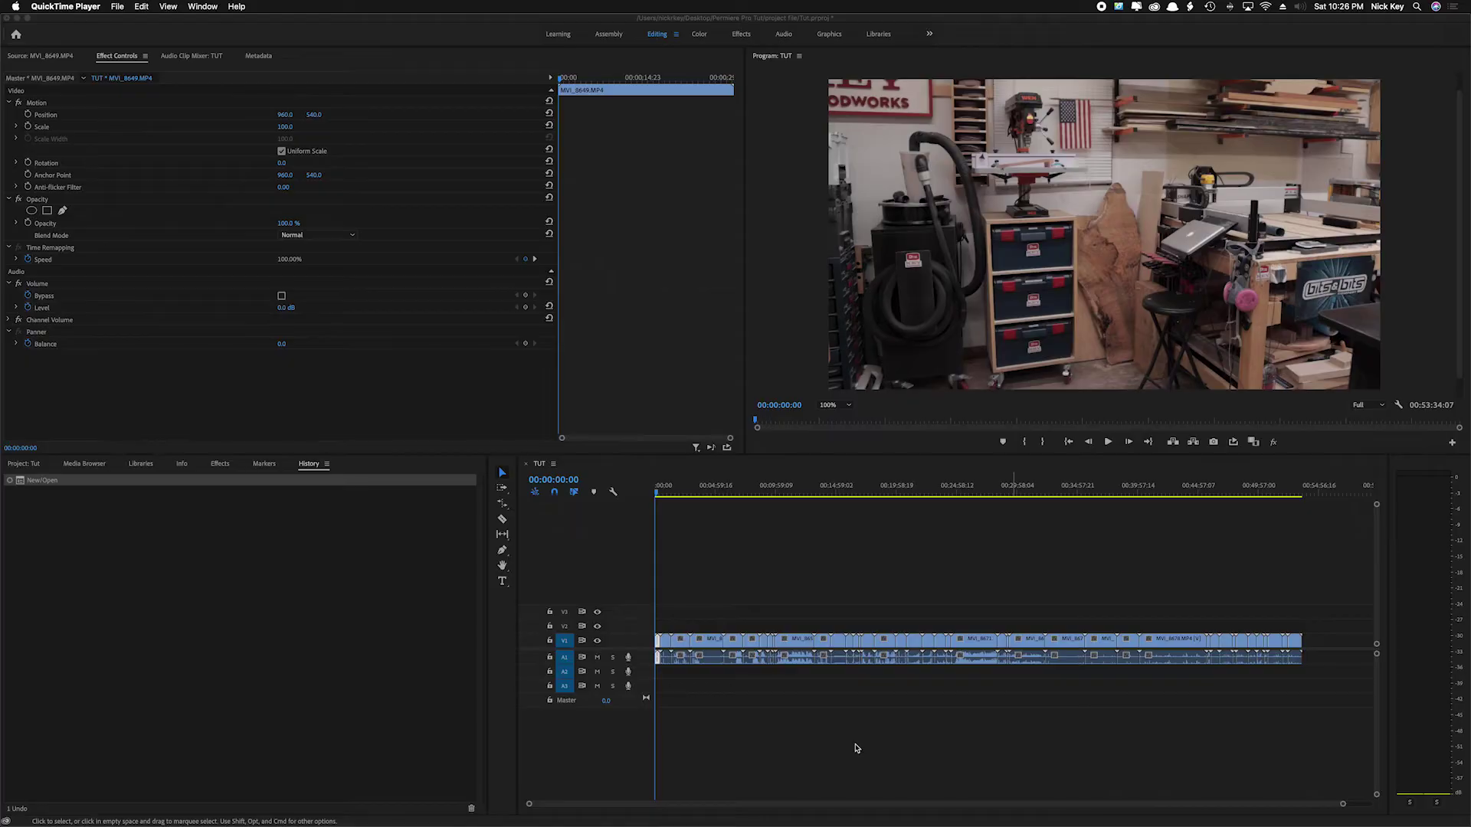
Enlarge the TUT timeline view with Shift+= to see clips MVI_8649 through MVI_8678.
{"action": "key", "text": "shift+="}
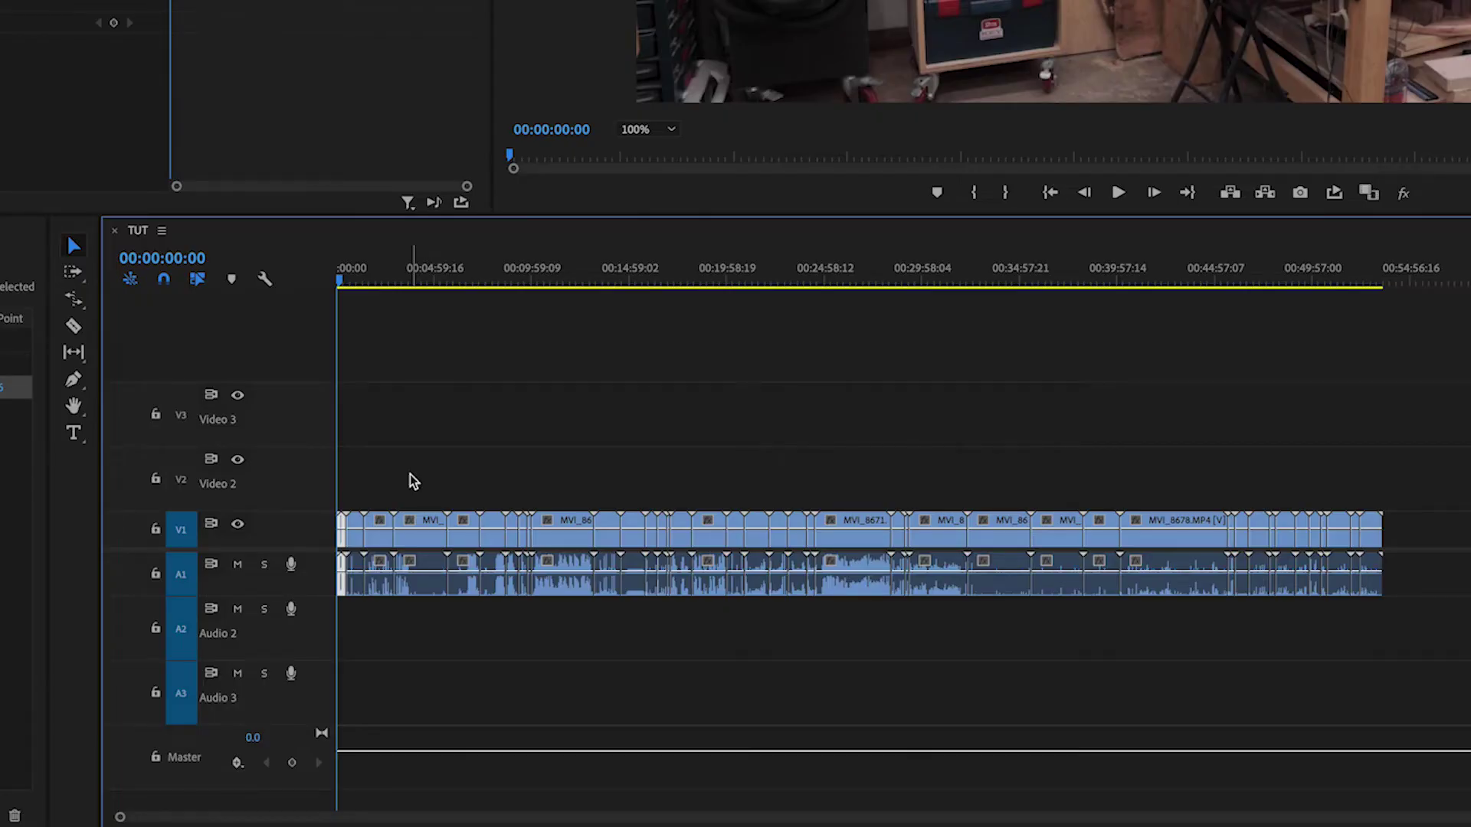
{"action": "key", "text": "equal"}
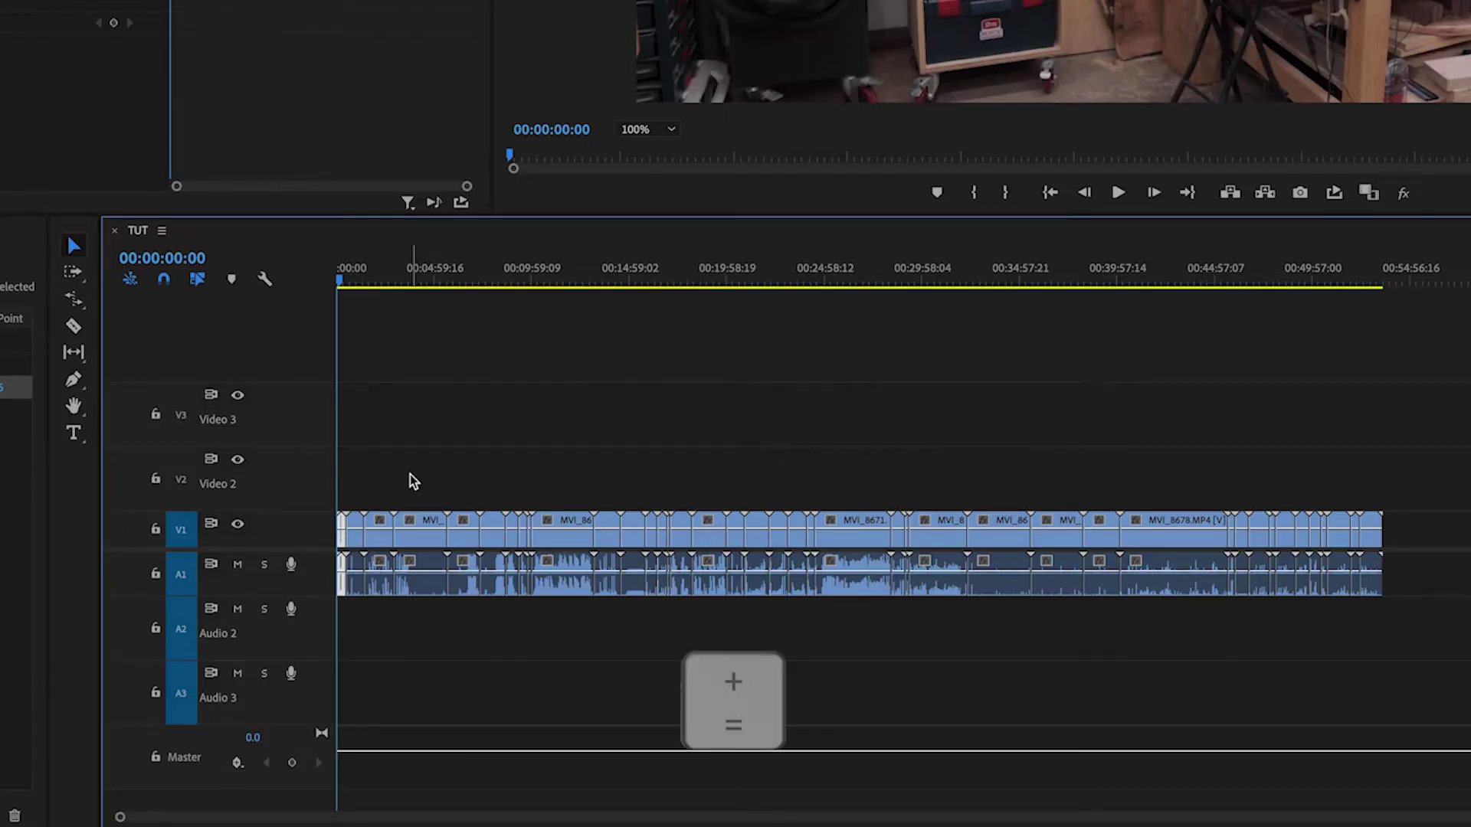
{"action": "key", "text": "equal"}
{"action": "key", "text": "equal"}
{"action": "key", "text": "equal"}
{"action": "key", "text": "equal"}
{"action": "key", "text": "equal"}
{"action": "key", "text": "equal"}
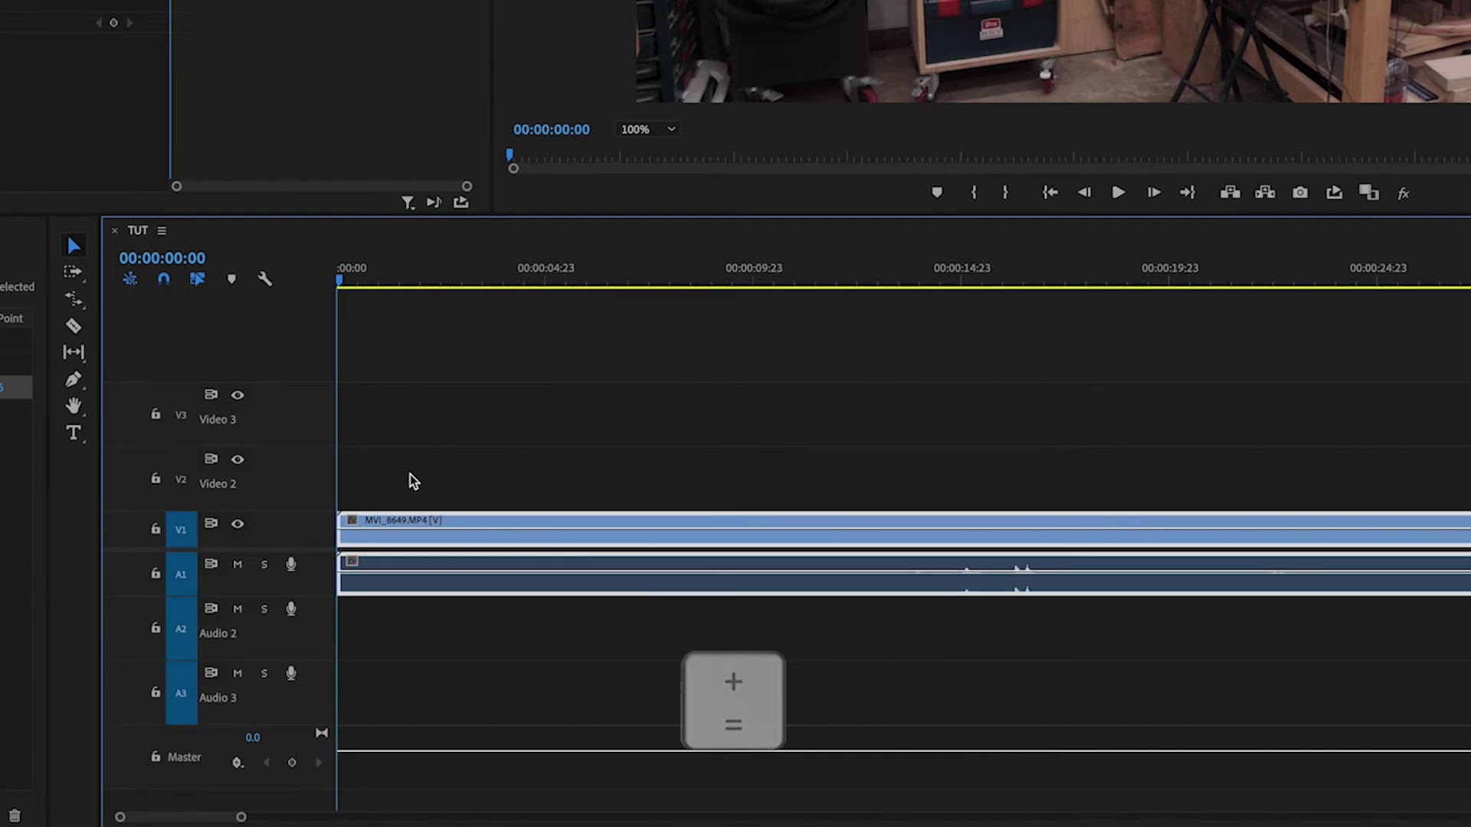
{"action": "key", "text": "minus"}
{"action": "key", "text": "minus"}
{"action": "key", "text": "minus"}
{"action": "key", "text": "minus"}
{"action": "key", "text": "minus"}
{"action": "key", "text": "minus"}
{"action": "key", "text": "minus"}
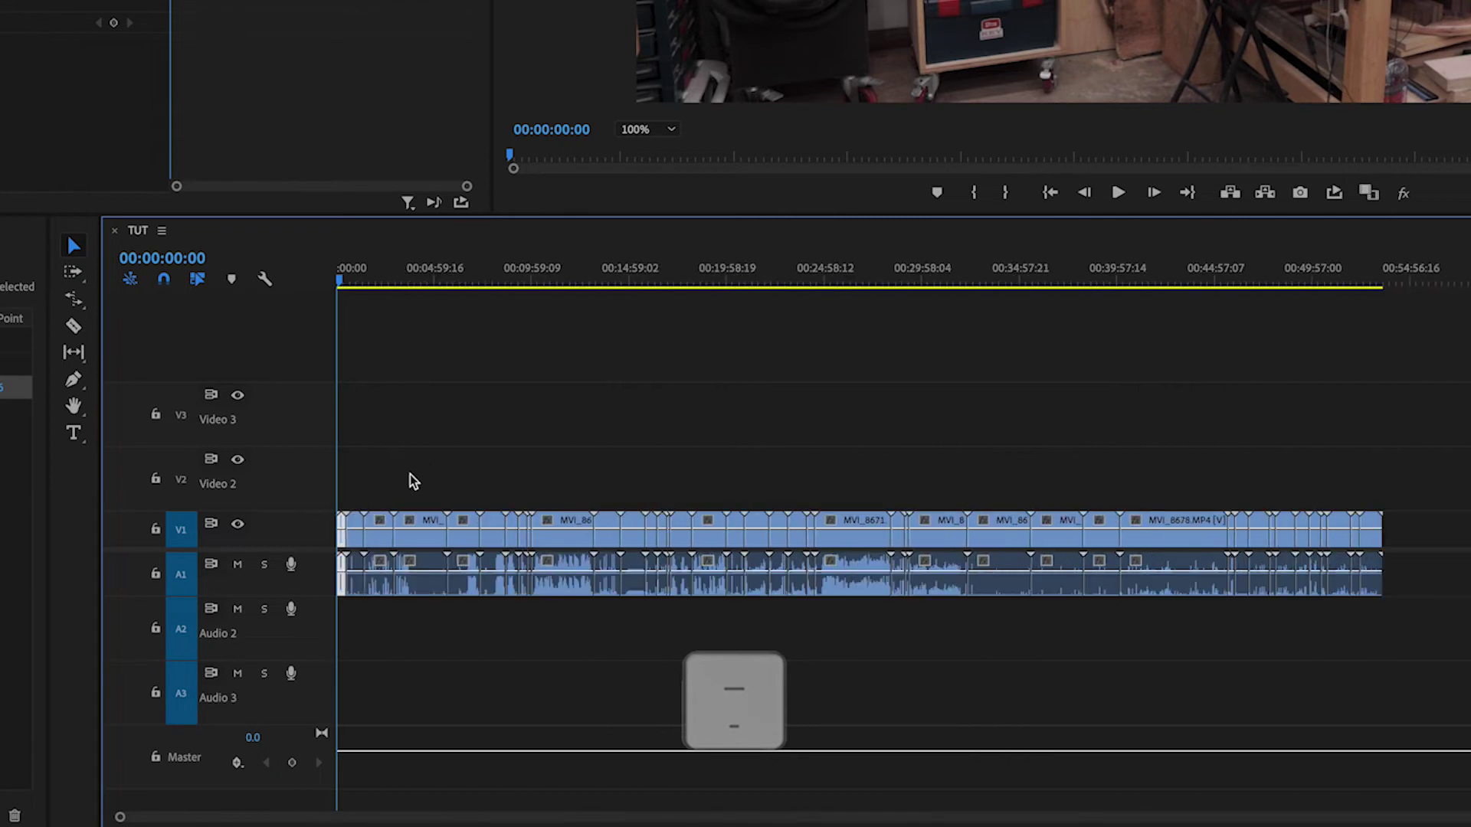
{"action": "key", "text": "equal"}
{"action": "key", "text": "equal"}
{"action": "key", "text": "equal"}
{"action": "key", "text": "equal"}
{"action": "key", "text": "equal"}
{"action": "key", "text": "equal"}
{"action": "key", "text": "equal"}
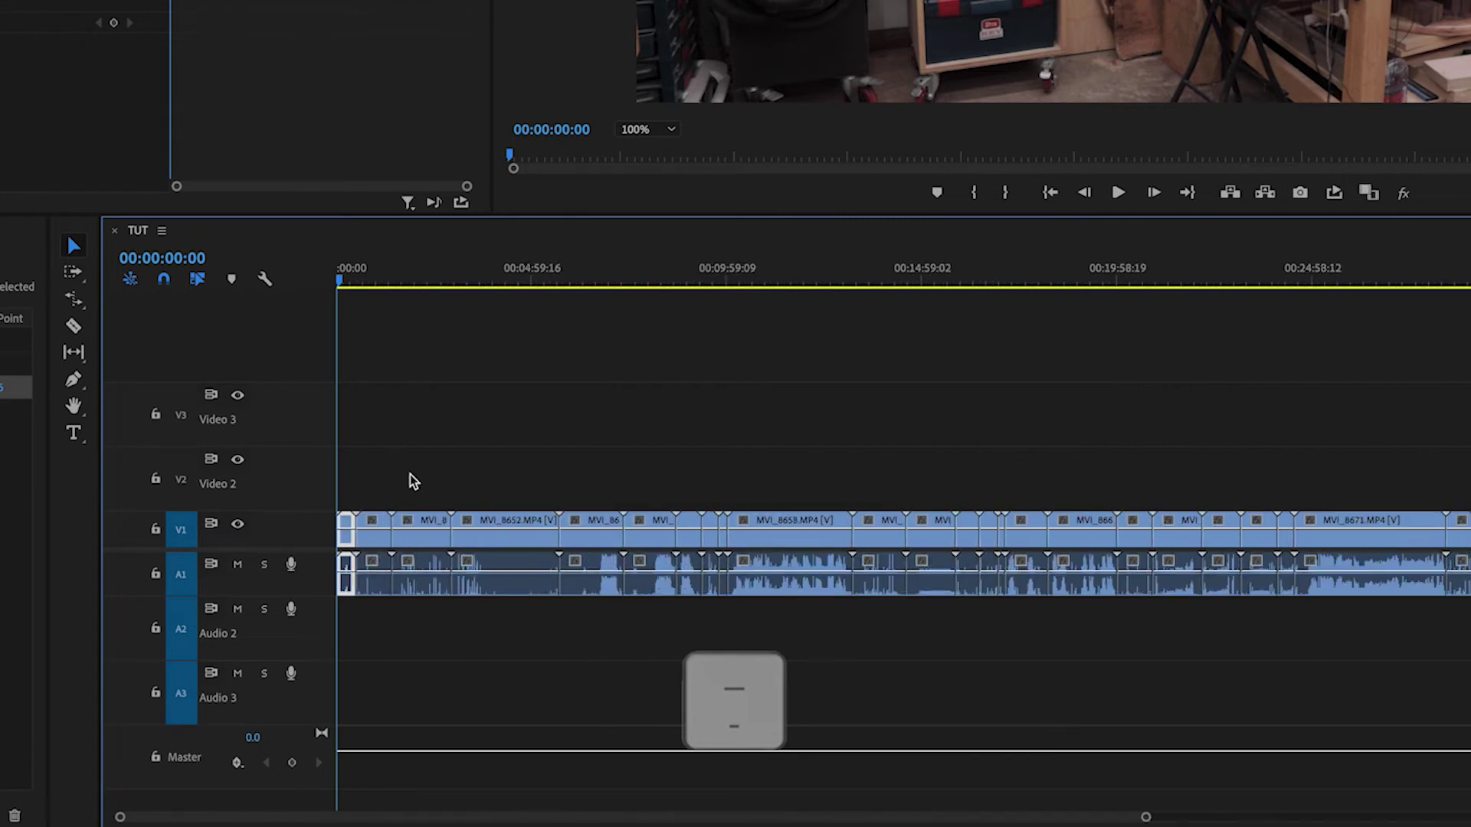
{"action": "key", "text": "equal"}
{"action": "key", "text": "equal"}
{"action": "key", "text": "equal"}
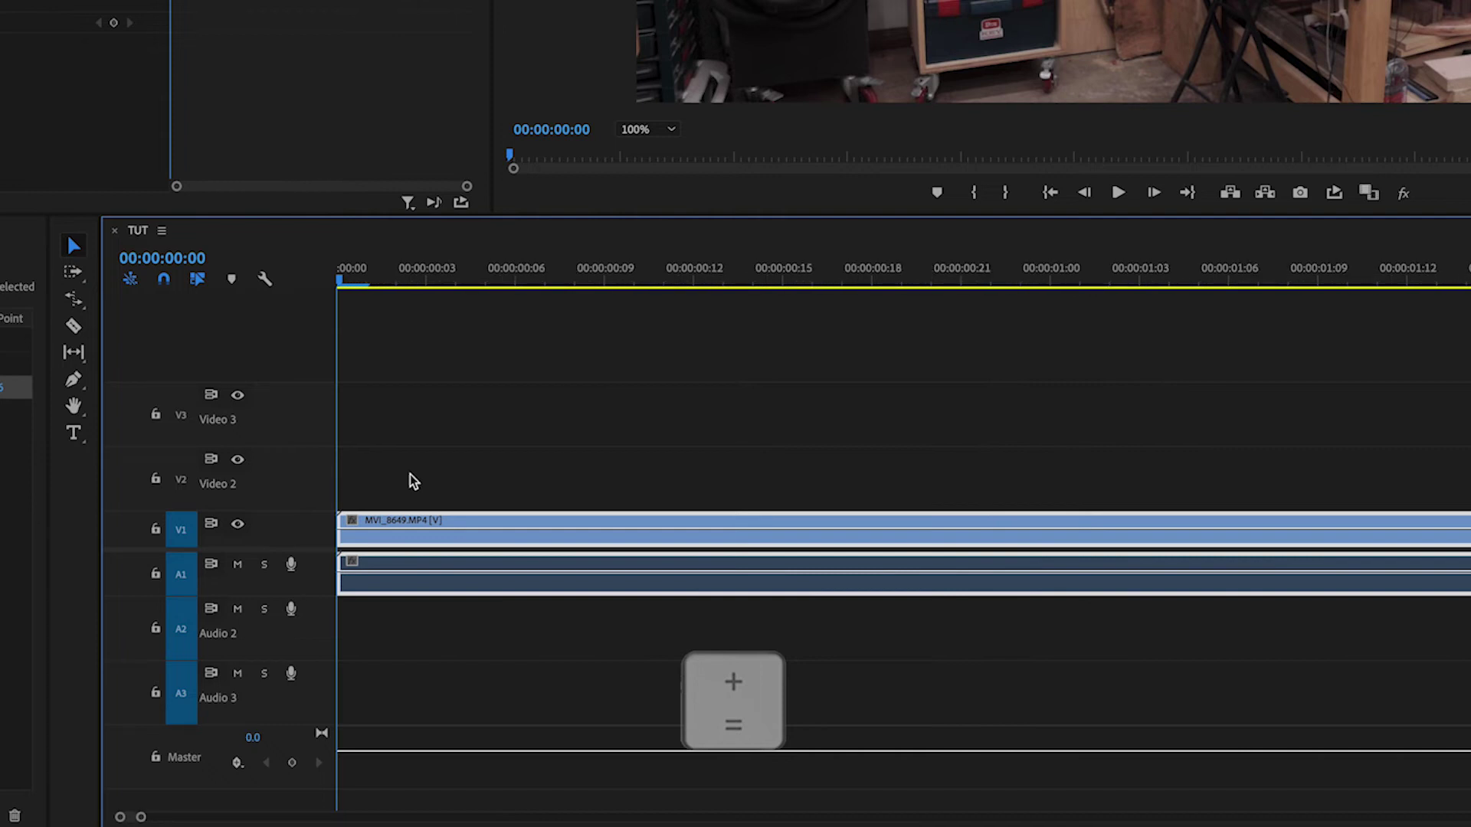
{"action": "key", "text": "backslash"}
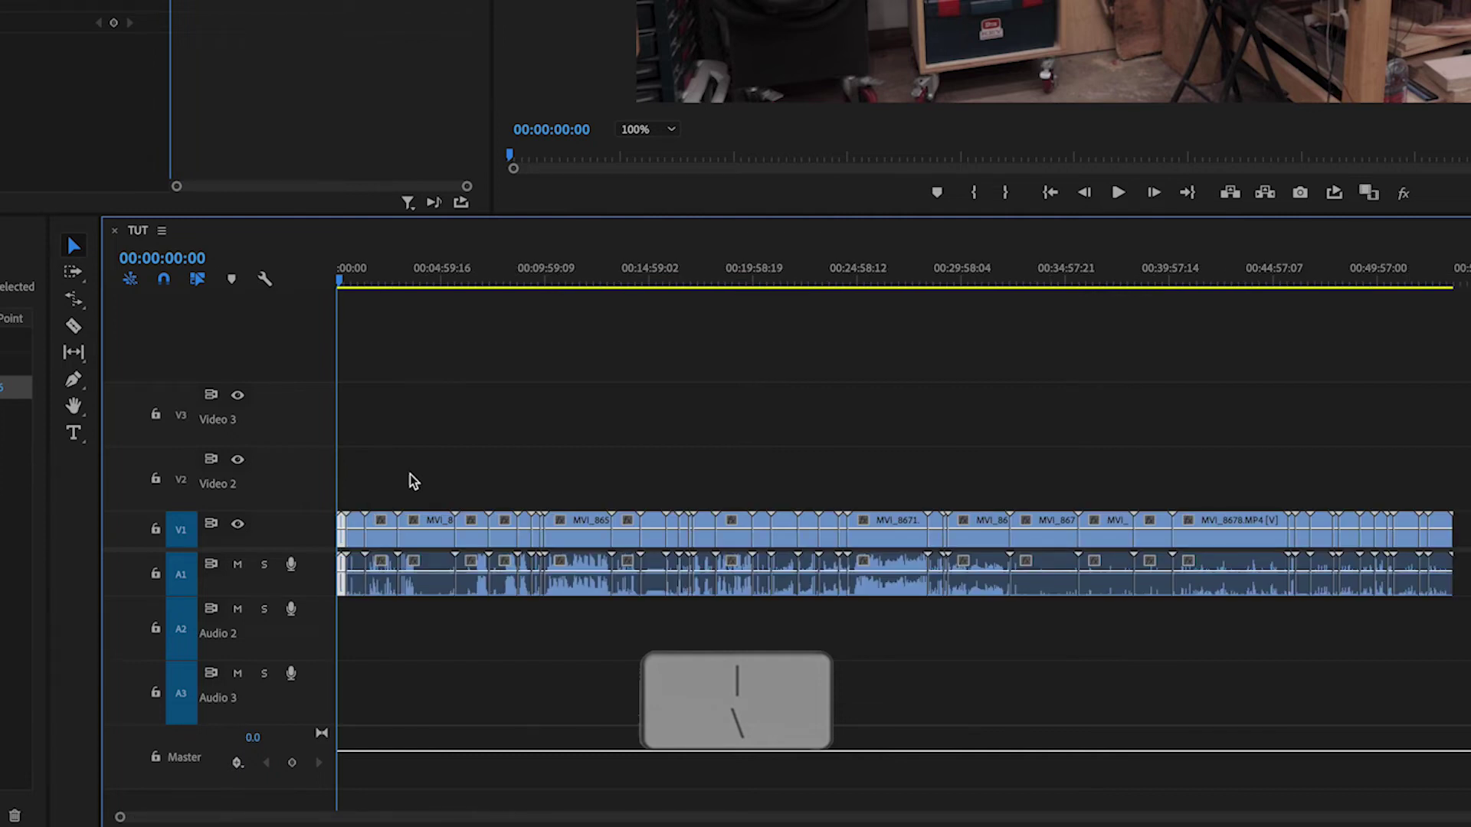
{"action": "key", "text": "backslash"}
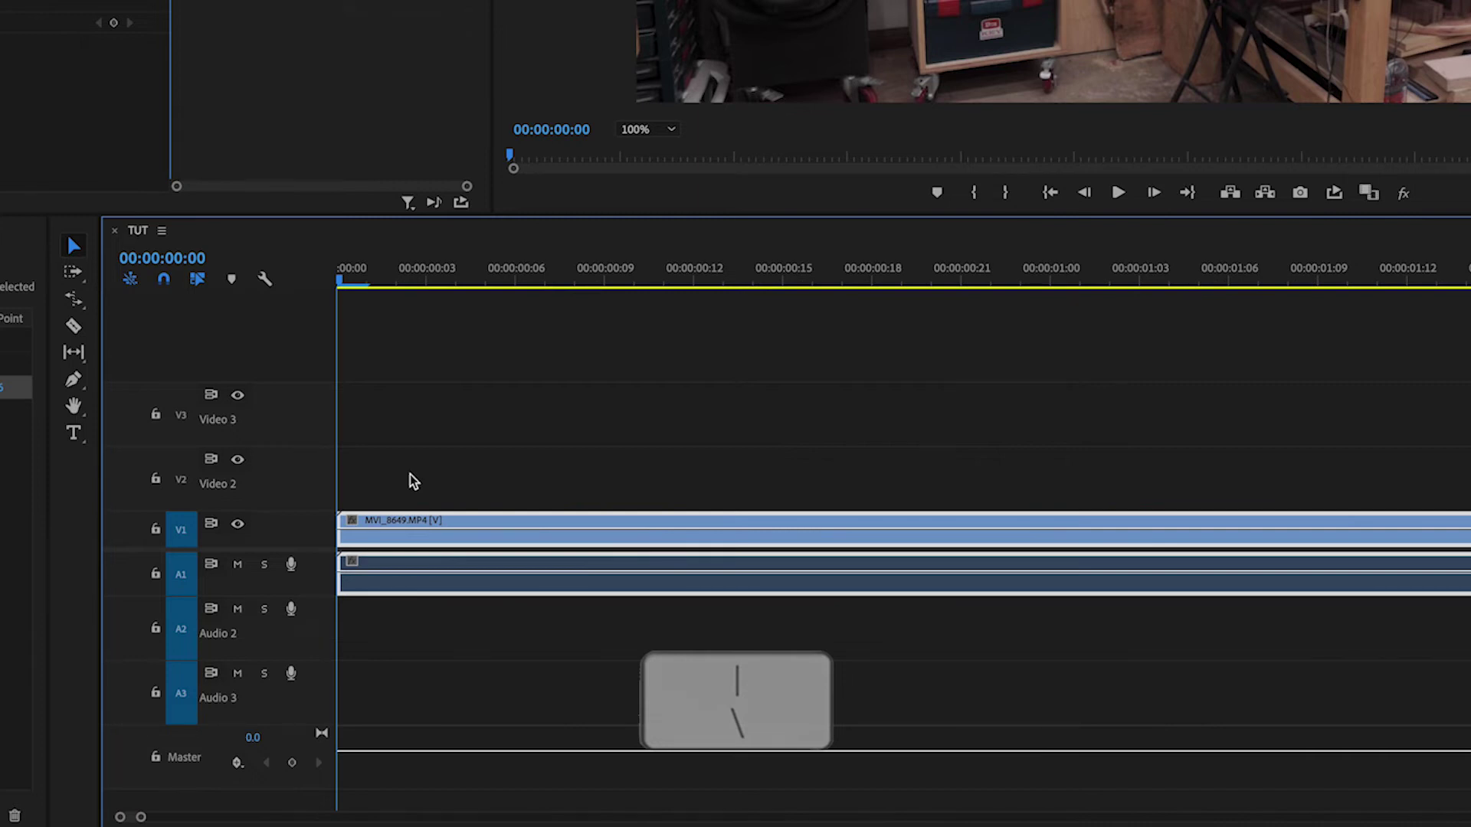
{"action": "key", "text": "backslash"}
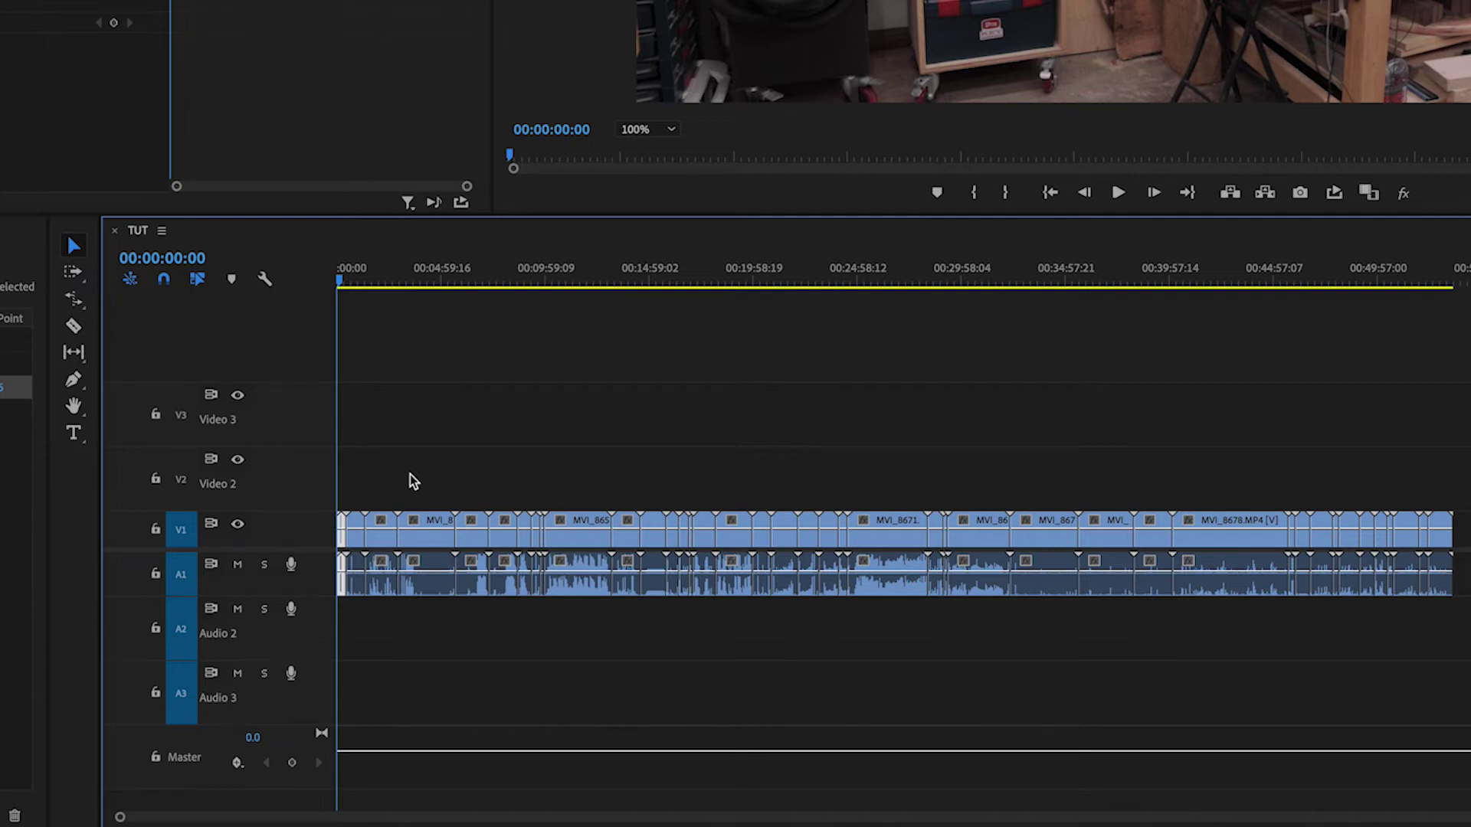
Jump the playhead to the sequence end, back to the start, then between edit points.
{"action": "key", "text": "End"}
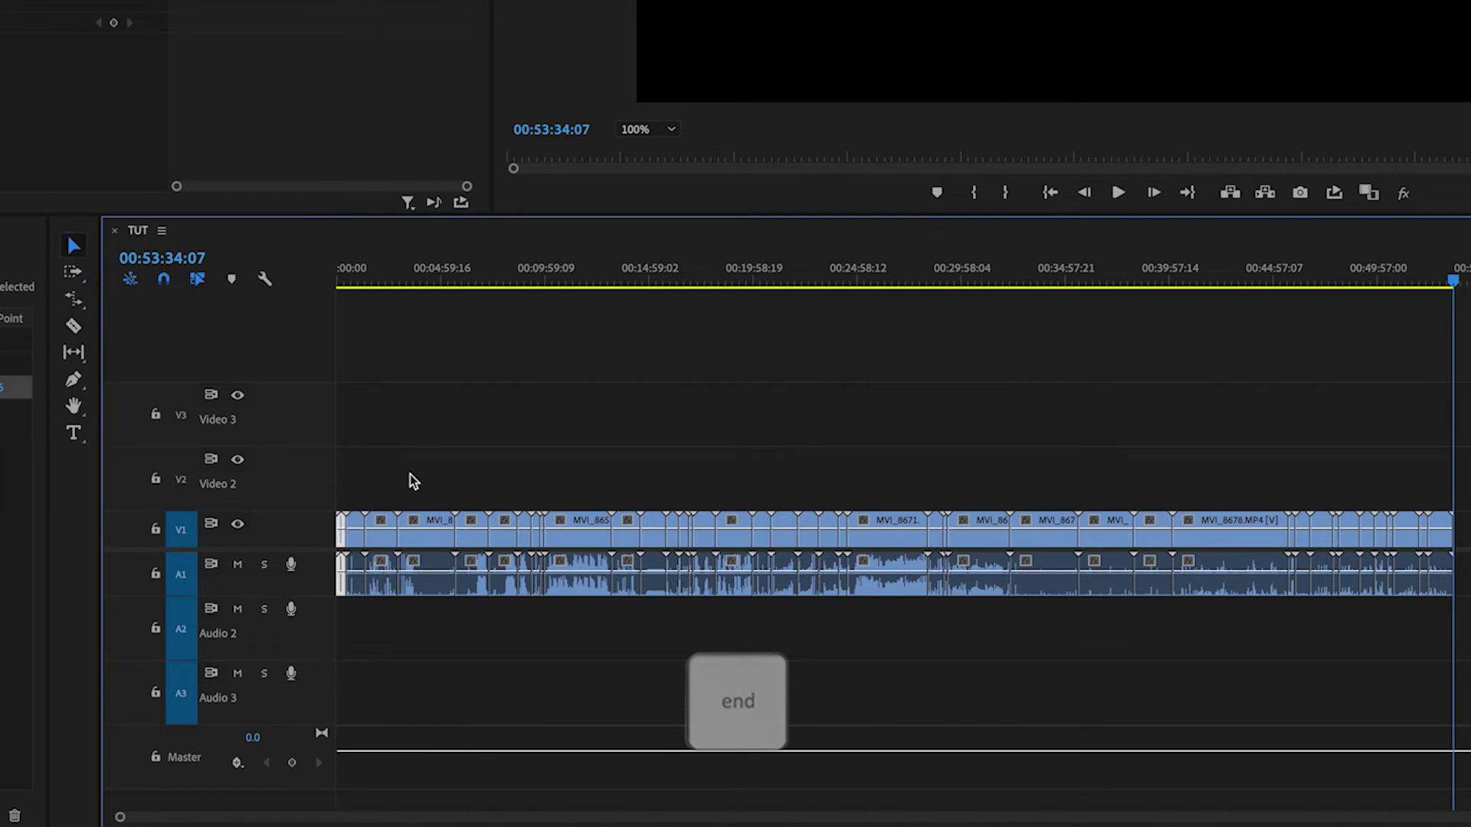
{"action": "key", "text": "Home"}
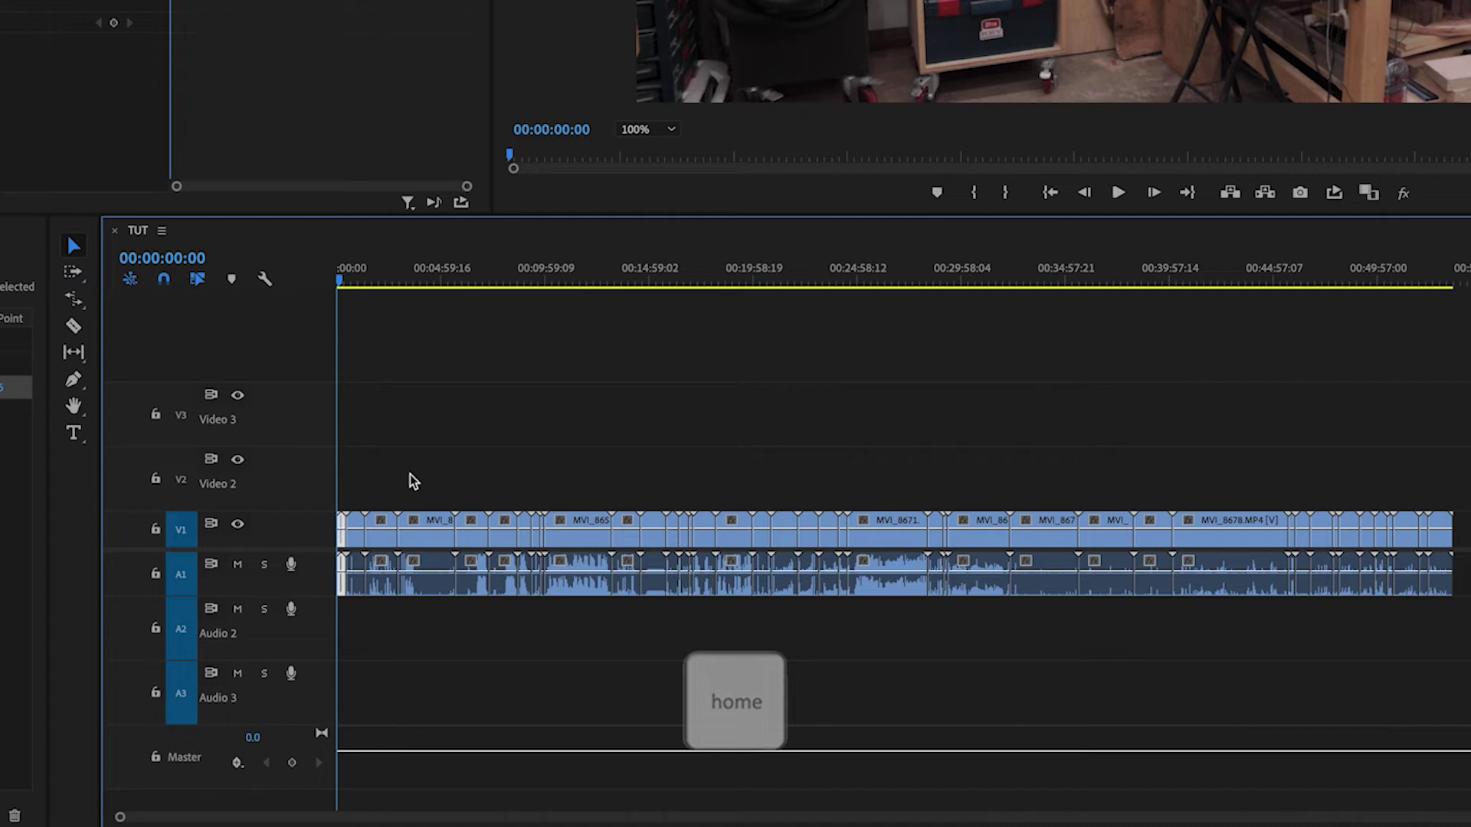
{"action": "key", "text": "Down"}
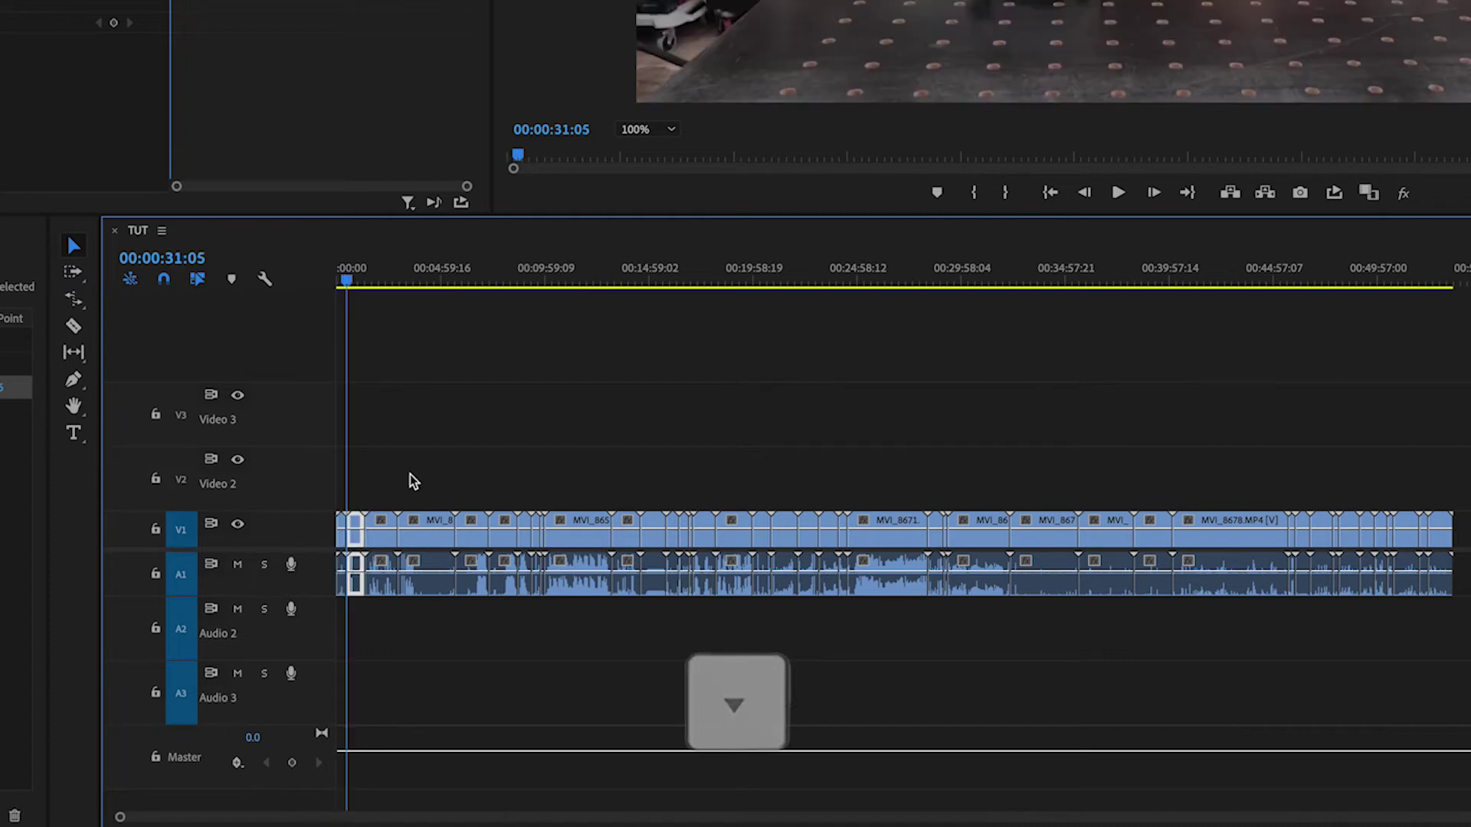
{"action": "key", "text": "Down"}
{"action": "key", "text": "Down"}
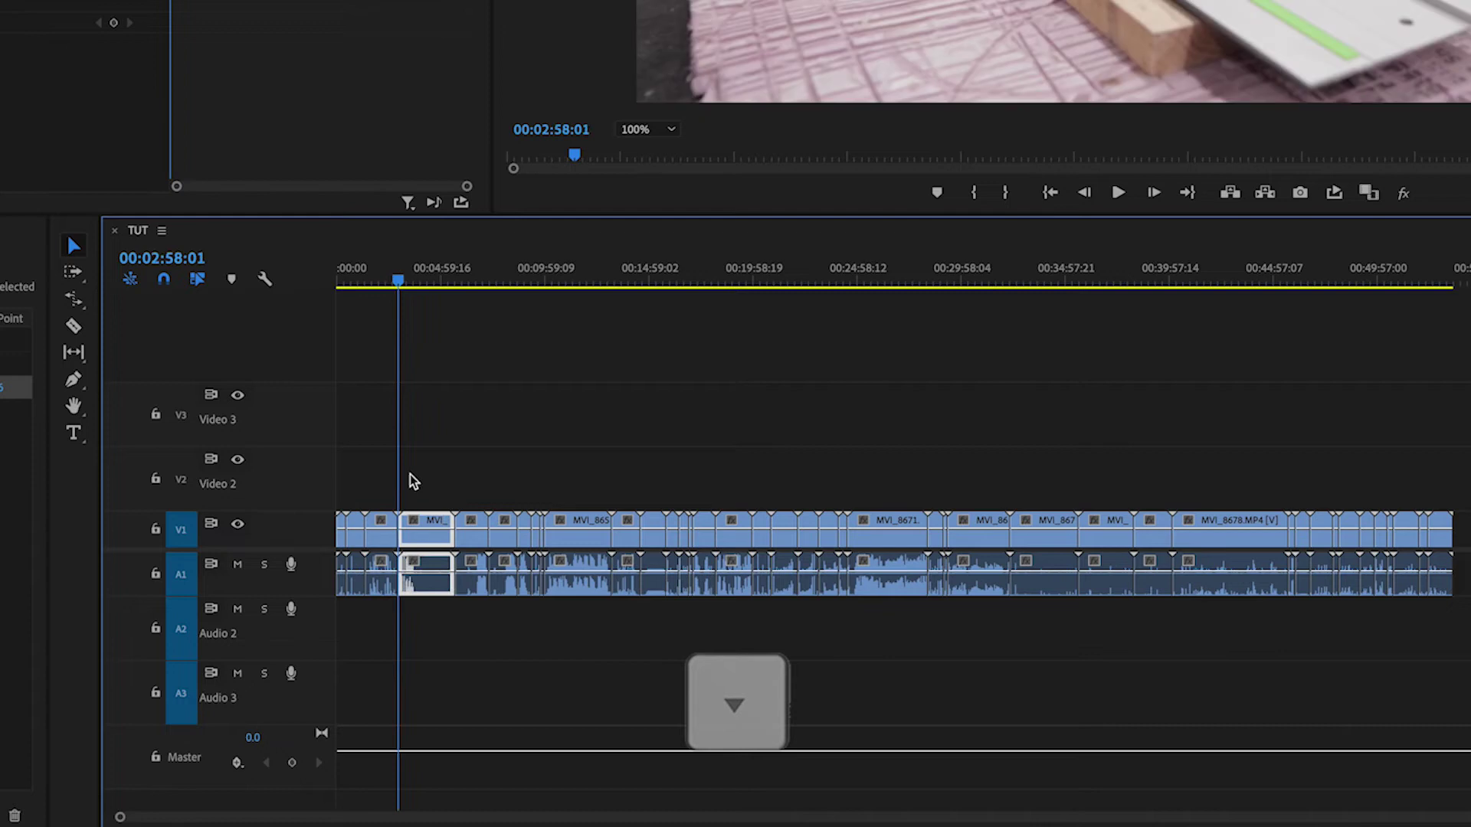
{"action": "key", "text": "Up"}
{"action": "key", "text": "Up"}
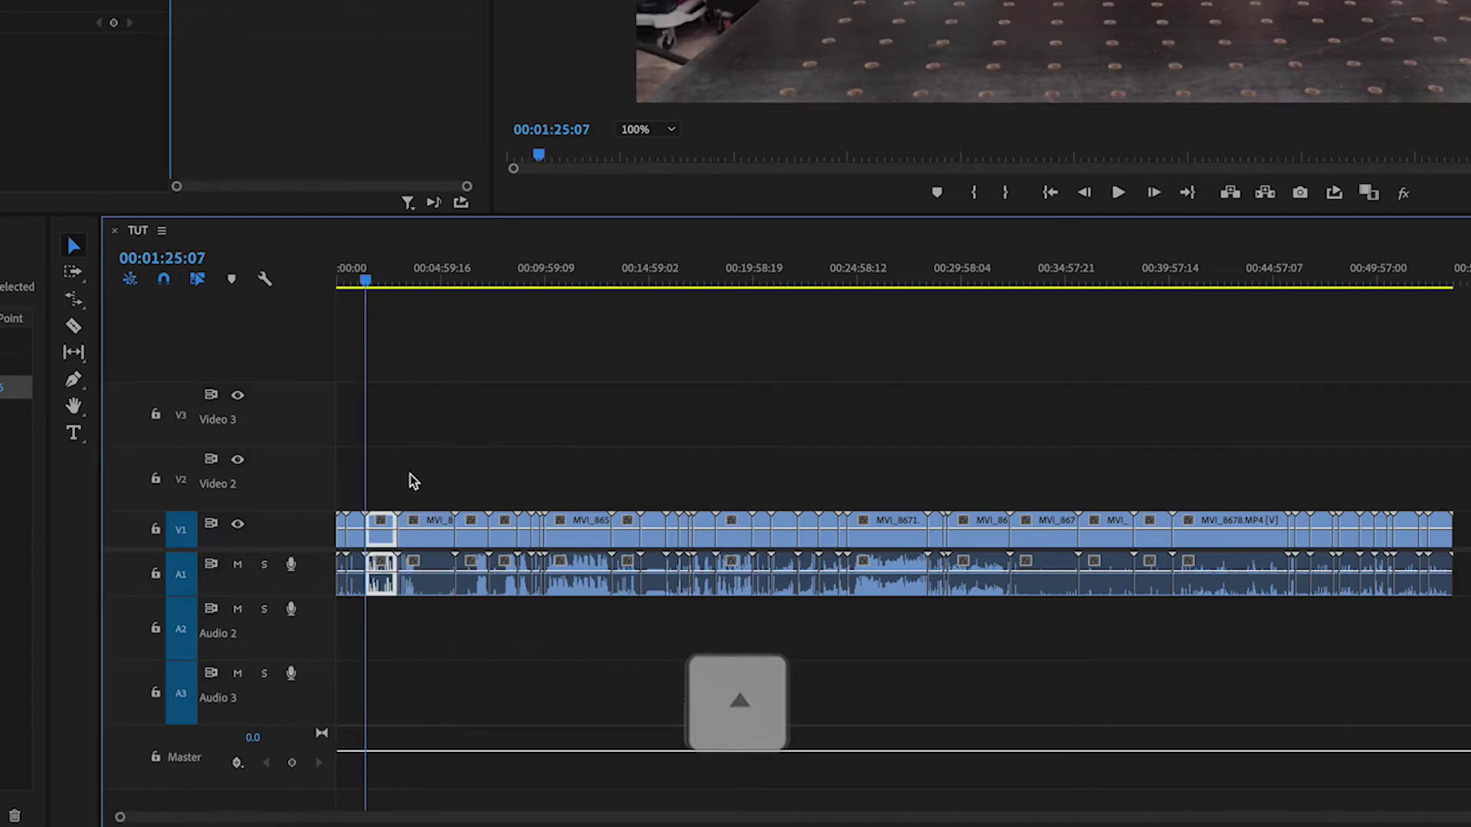
Step the playhead frame by frame to land at 00:02:58:01.
{"action": "key", "text": "Right"}
{"action": "key", "text": "Right"}
{"action": "key", "text": "Right"}
{"action": "key", "text": "Right"}
{"action": "key", "text": "Right"}
{"action": "key", "text": "Right"}
{"action": "key", "text": "Right"}
{"action": "key", "text": "Right"}
{"action": "key", "text": "Right"}
{"action": "key", "text": "Right"}
{"action": "key", "text": "Right"}
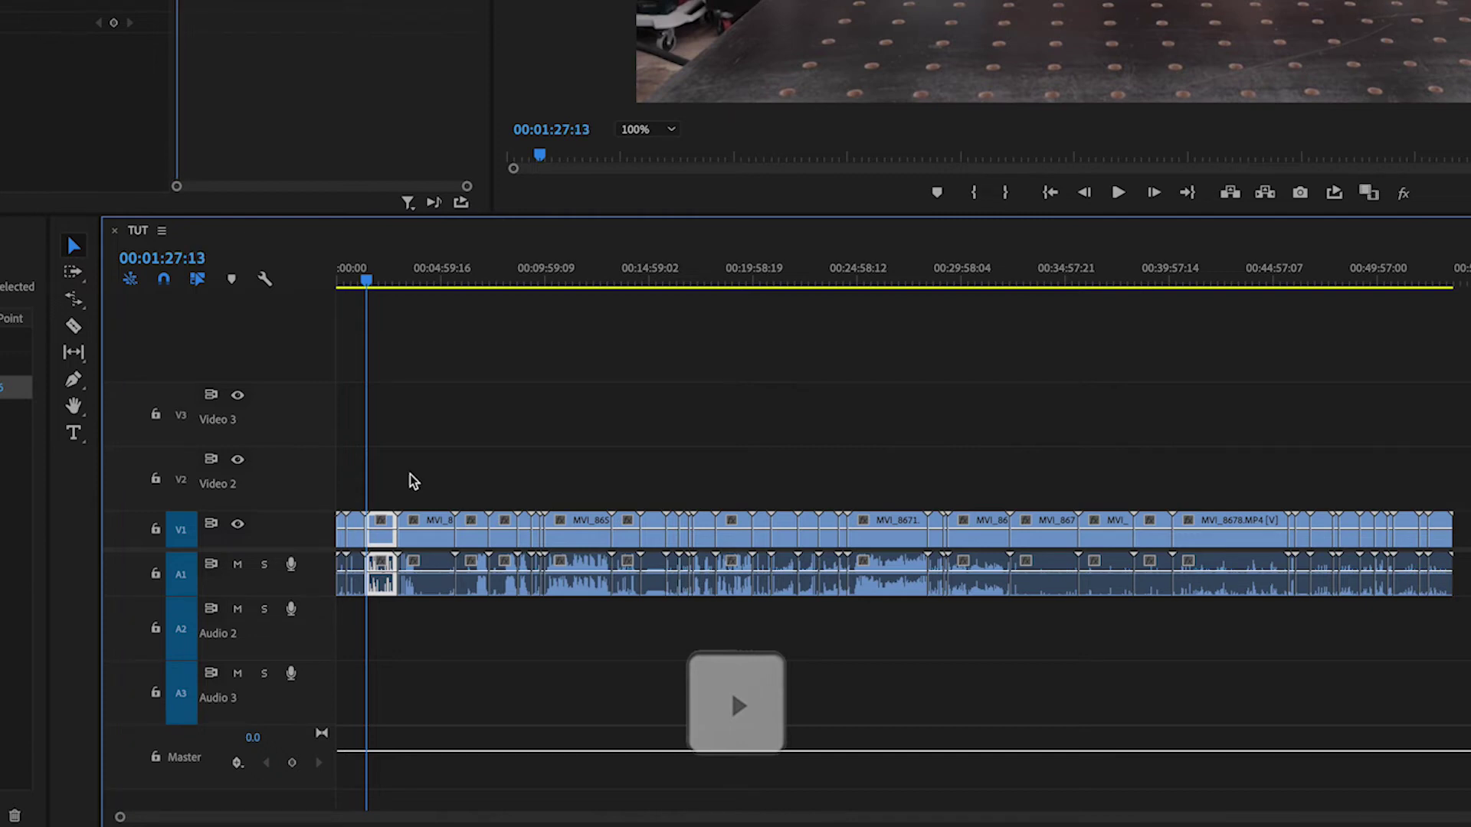
{"action": "key", "text": "Left"}
{"action": "key", "text": "Left"}
{"action": "key", "text": "Left"}
{"action": "key", "text": "Left"}
{"action": "key", "text": "Left"}
{"action": "key", "text": "Left"}
{"action": "key", "text": "Left"}
{"action": "key", "text": "Left"}
{"action": "key", "text": "Left"}
{"action": "key", "text": "Left"}
{"action": "key", "text": "Left"}
{"action": "key", "text": "Left"}
{"action": "key", "text": "Left"}
{"action": "key", "text": "Left"}
{"action": "key", "text": "Left"}
{"action": "key", "text": "Left"}
{"action": "key", "text": "Left"}
{"action": "key", "text": "Left"}
{"action": "key", "text": "Left"}
{"action": "key", "text": "Left"}
{"action": "key", "text": "Left"}
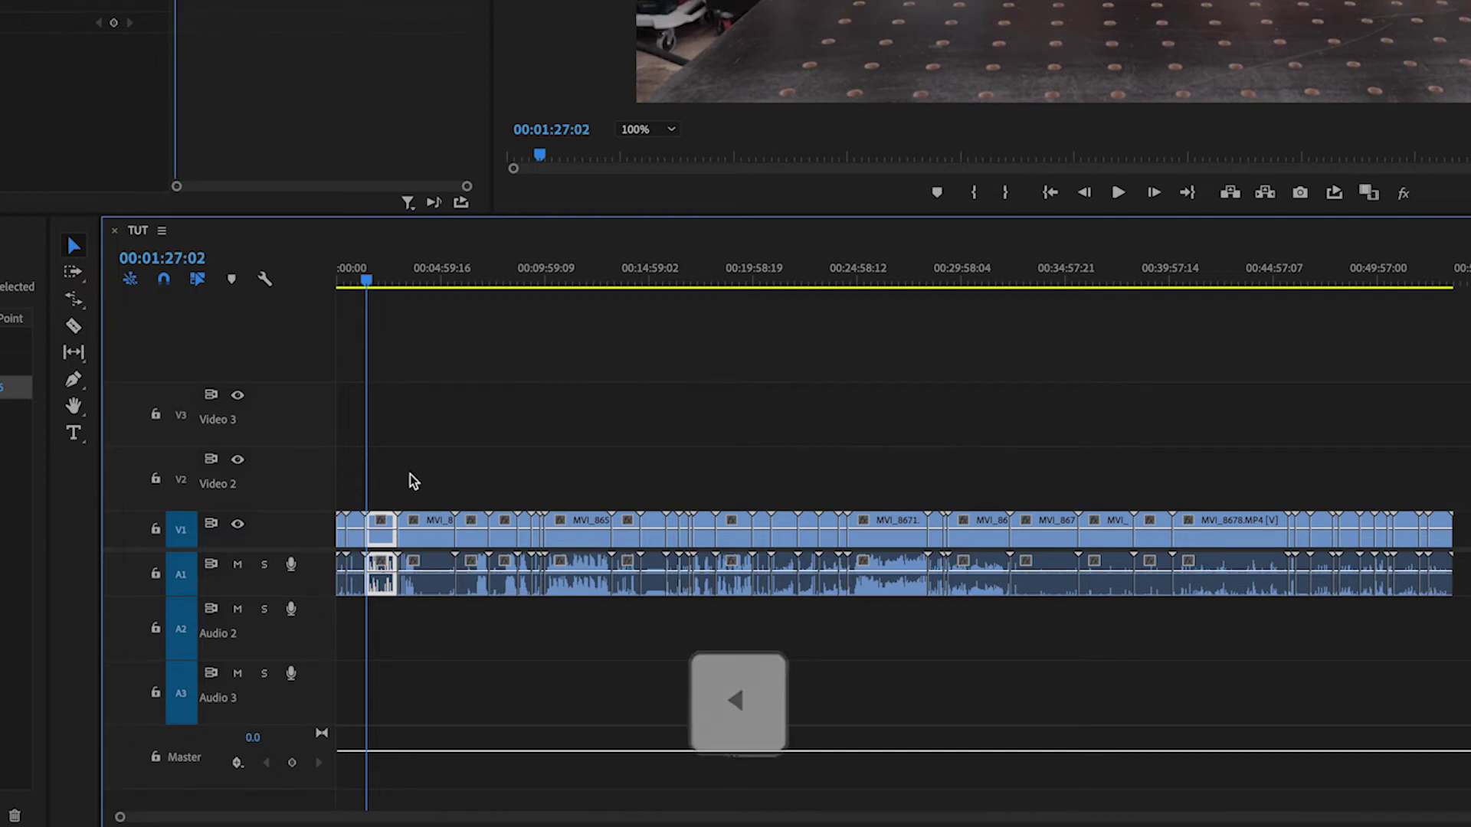
{"action": "key", "text": "Left"}
{"action": "key", "text": "Left"}
{"action": "key", "text": "Left"}
{"action": "key", "text": "Left"}
{"action": "key", "text": "Left"}
{"action": "key", "text": "Left"}
{"action": "key", "text": "Left"}
{"action": "key", "text": "Left"}
{"action": "key", "text": "Left"}
{"action": "key", "text": "Left"}
{"action": "key", "text": "Left"}
{"action": "key", "text": "Left"}
{"action": "key", "text": "Left"}
{"action": "key", "text": "Left"}
{"action": "key", "text": "Left"}
{"action": "key", "text": "Left"}
{"action": "key", "text": "Left"}
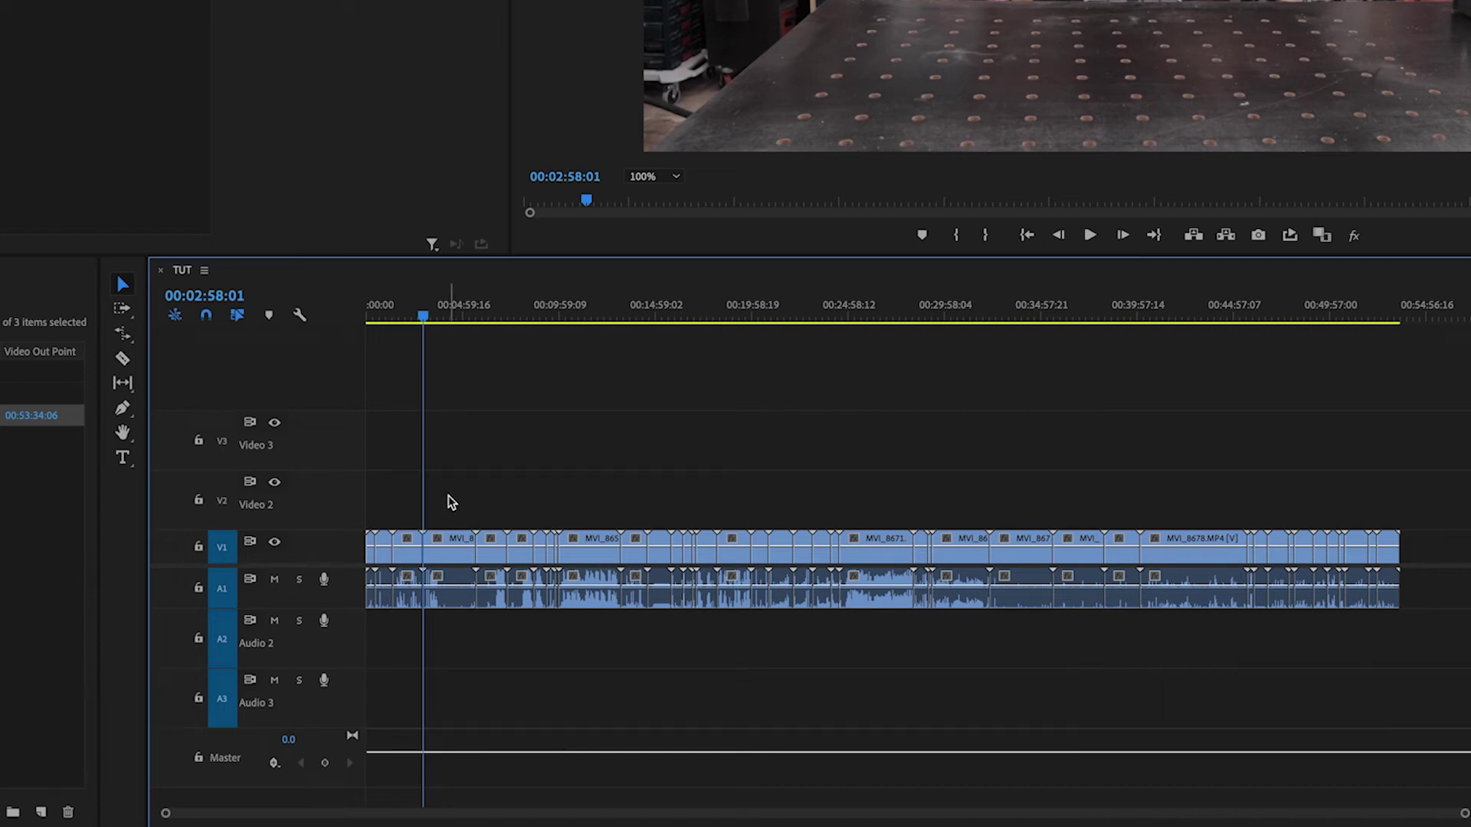
Delete the clips after the first stretch, then delete the gap they leave.
{"action": "left_click_drag", "start_coordinate": [450, 499], "coordinate": [1174, 640]}
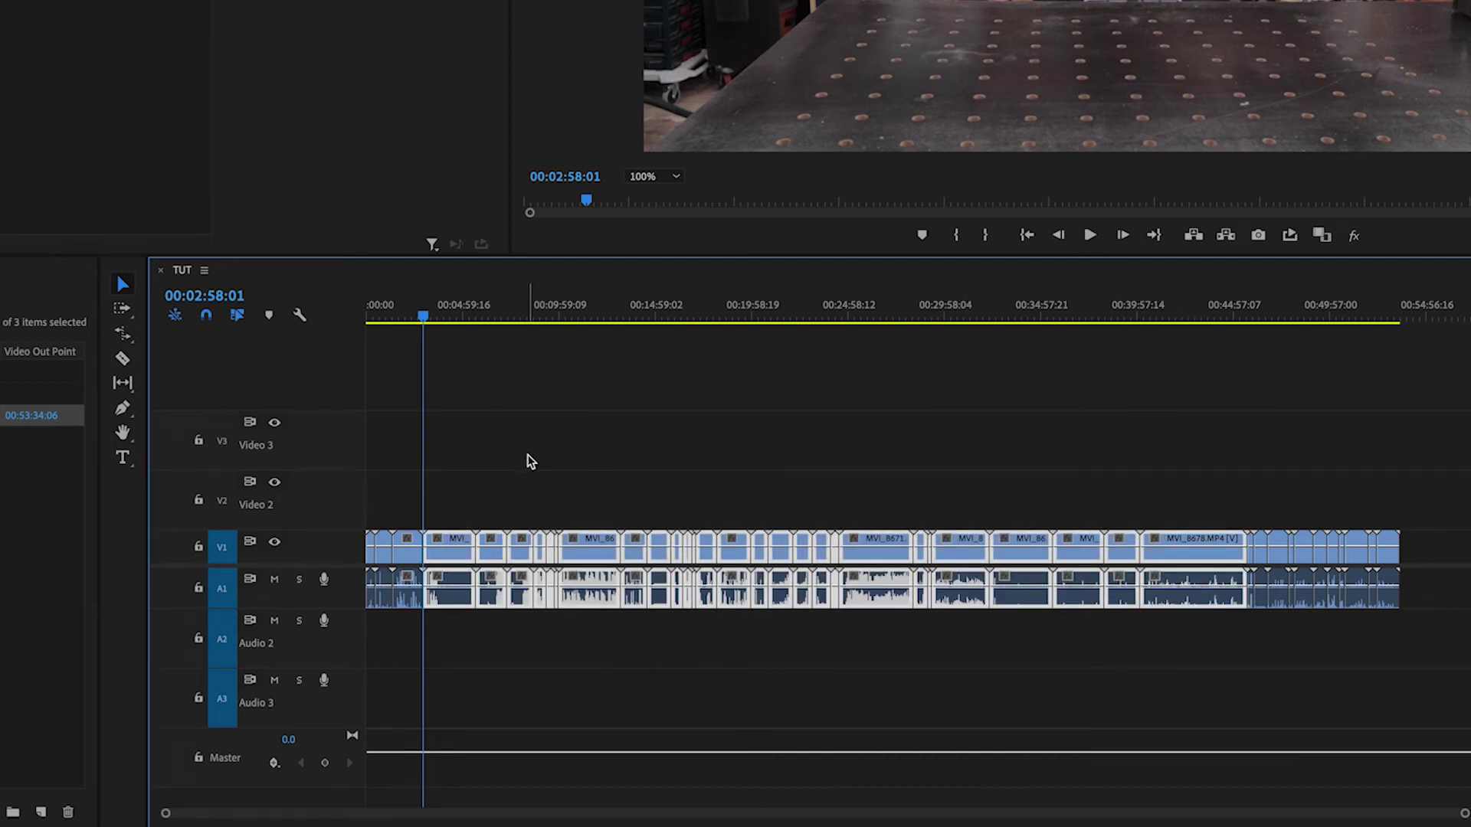
{"action": "key", "text": "Delete"}
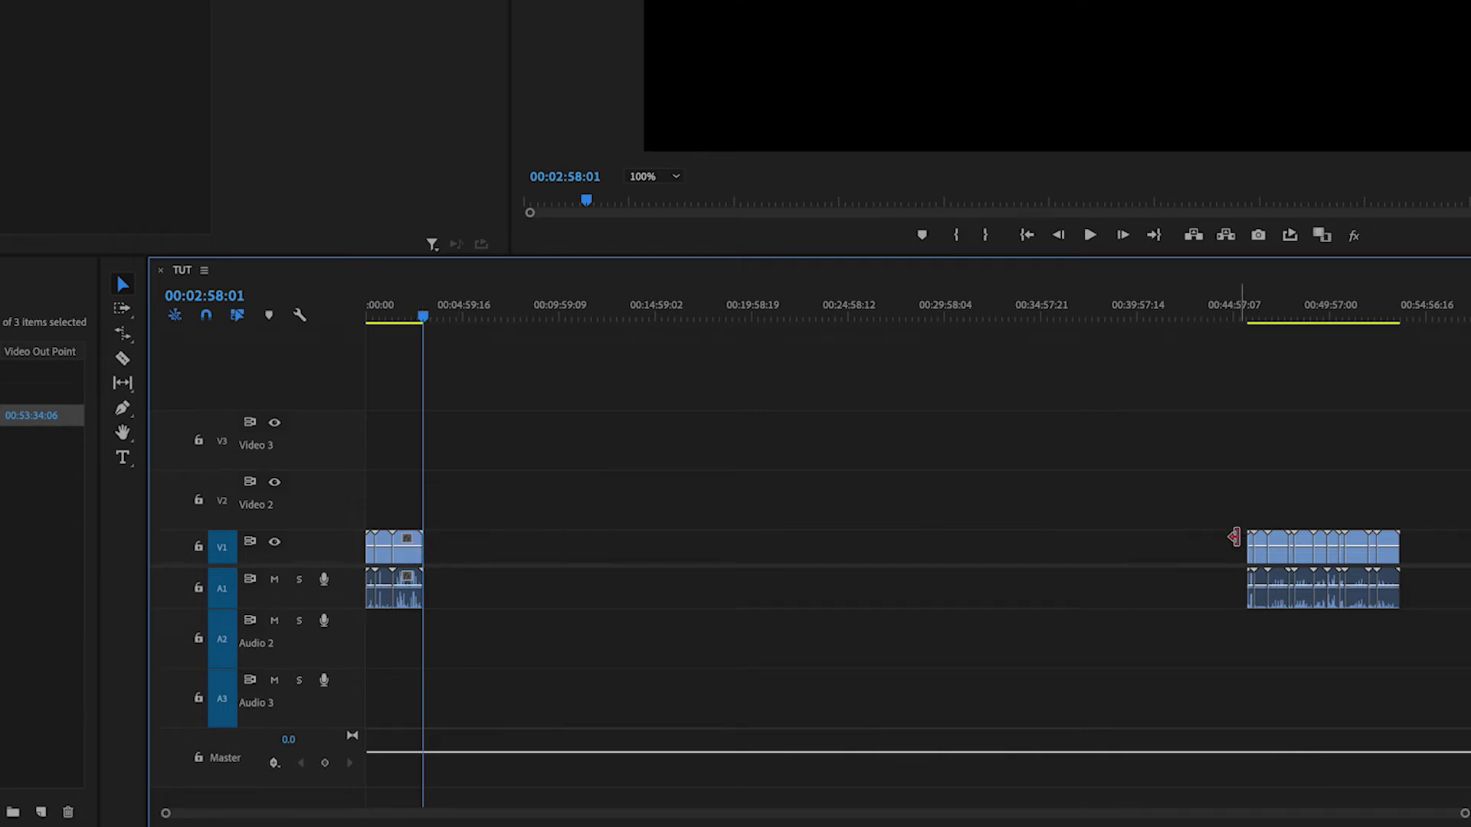
{"action": "left_click", "coordinate": [1039, 546]}
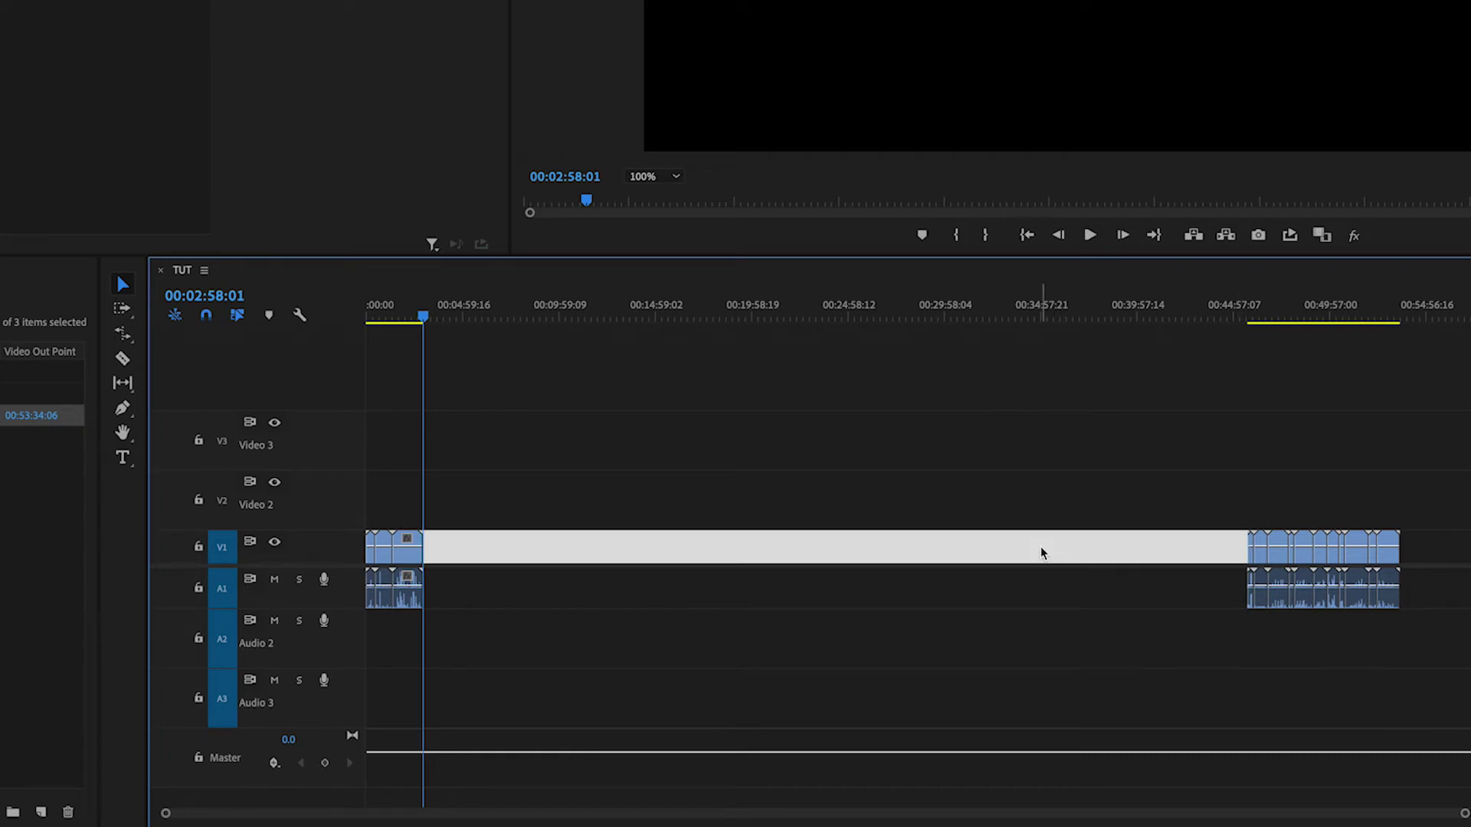
{"action": "key", "text": "Delete"}
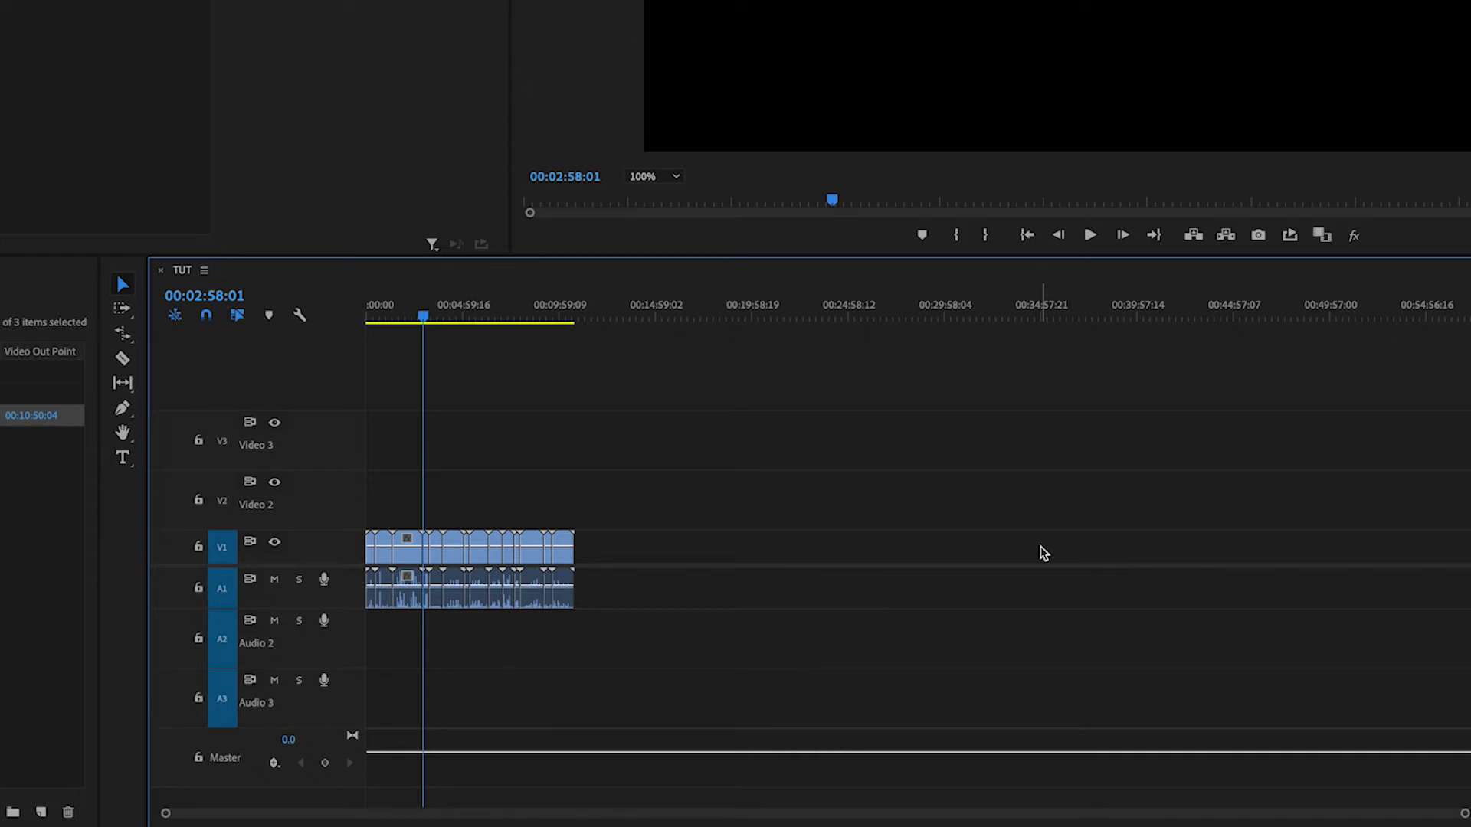
Undo, then ripple-delete the later clips so MVI_8649 and MVI_8650 remain.
{"action": "key", "text": "ctrl+z"}
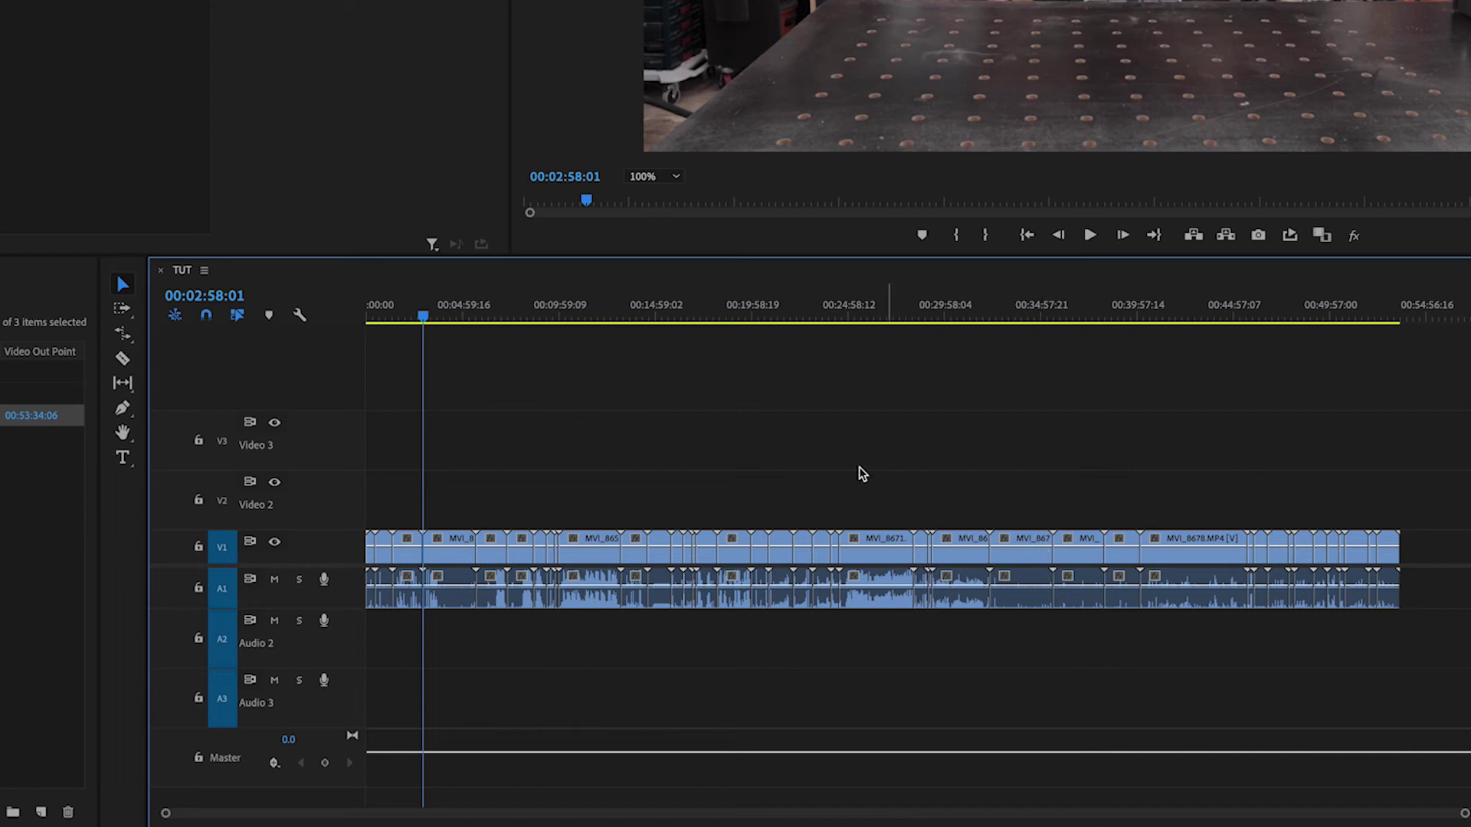
{"action": "left_click", "coordinate": [471, 497]}
{"action": "left_click_drag", "start_coordinate": [471, 496], "coordinate": [1186, 638]}
{"action": "key", "text": "shift+Delete"}
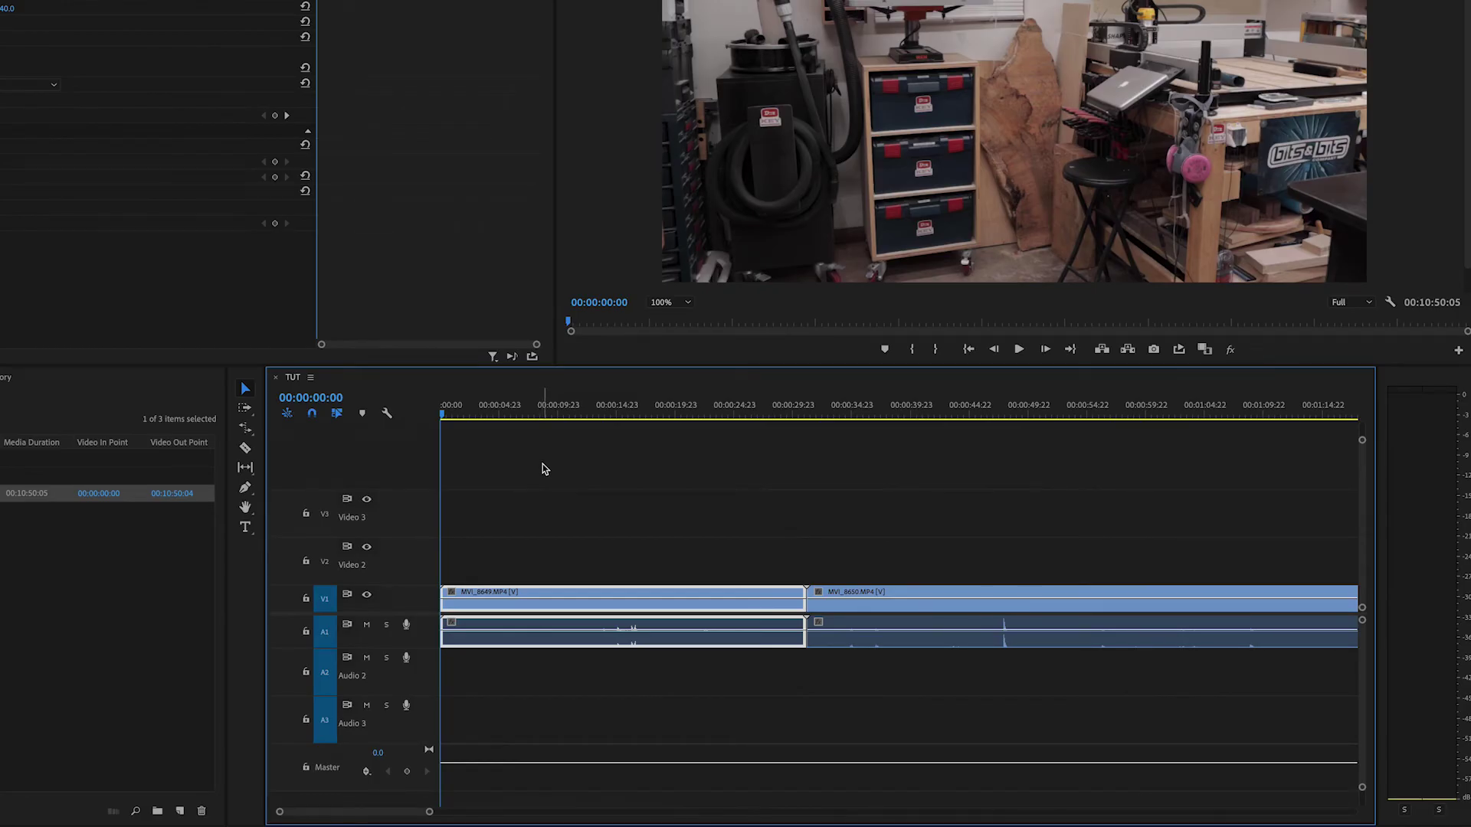
Scrub and play the start of MVI_8649, stopping at 00:00:07:21.
{"action": "mouse_move", "coordinate": [486, 414]}
{"action": "left_mouse_down"}
{"action": "mouse_move", "coordinate": [572, 418]}
{"action": "mouse_move", "coordinate": [485, 421]}
{"action": "left_mouse_up"}
{"action": "key", "text": "space"}
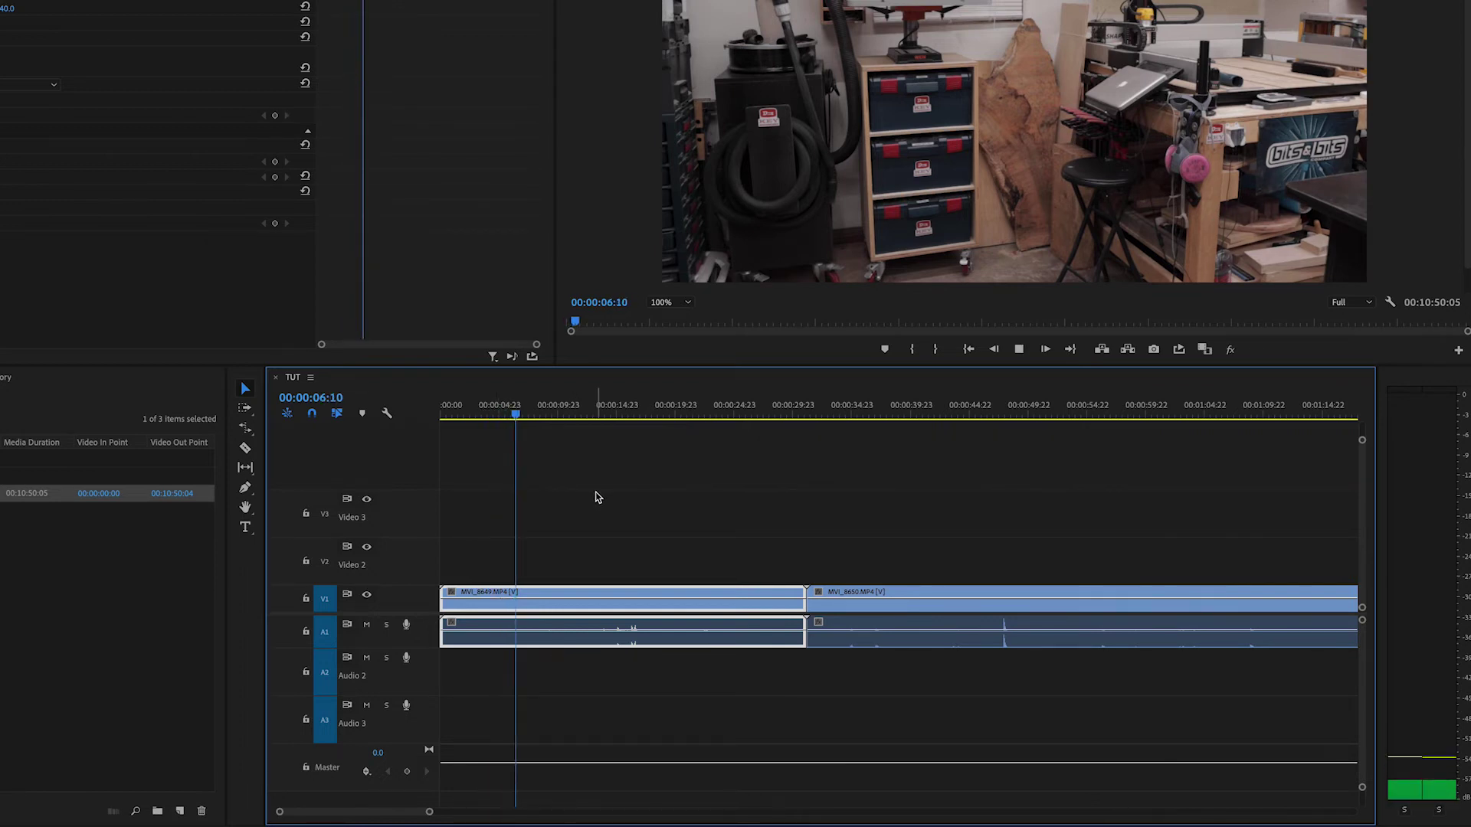
{"action": "key", "text": "space"}
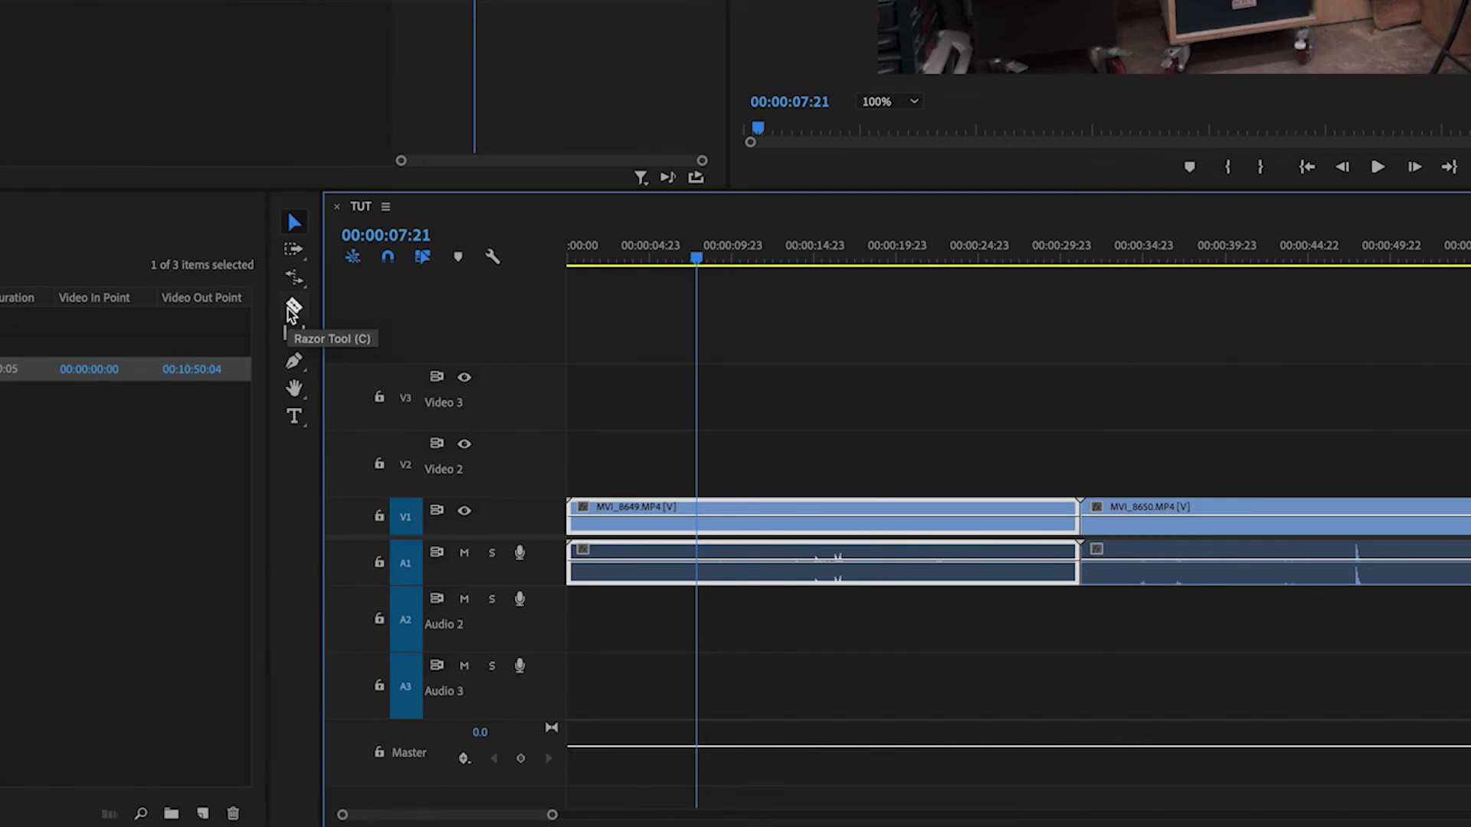
{"action": "key", "text": "c"}
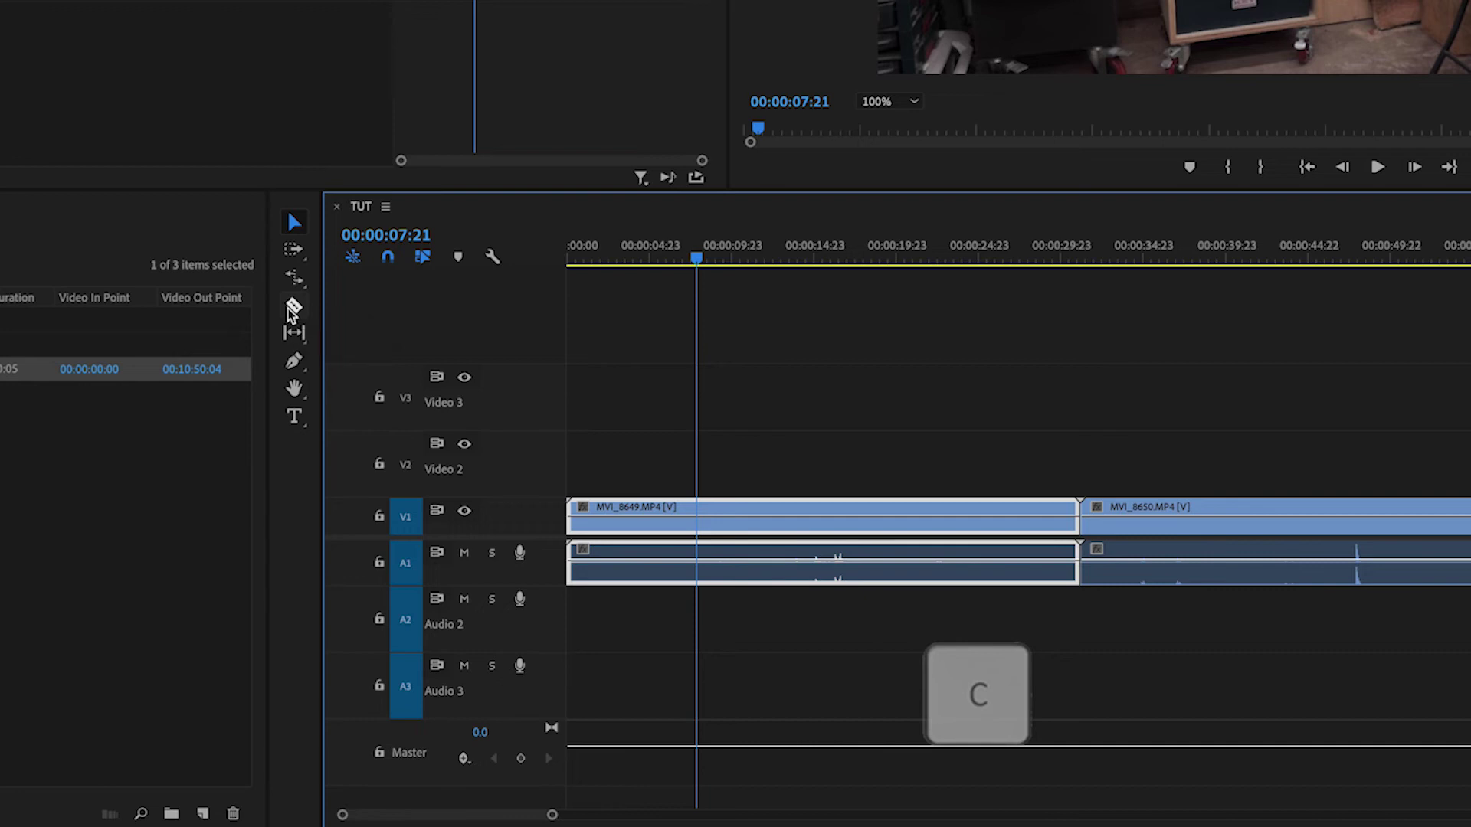
{"action": "left_click", "coordinate": [294, 308]}
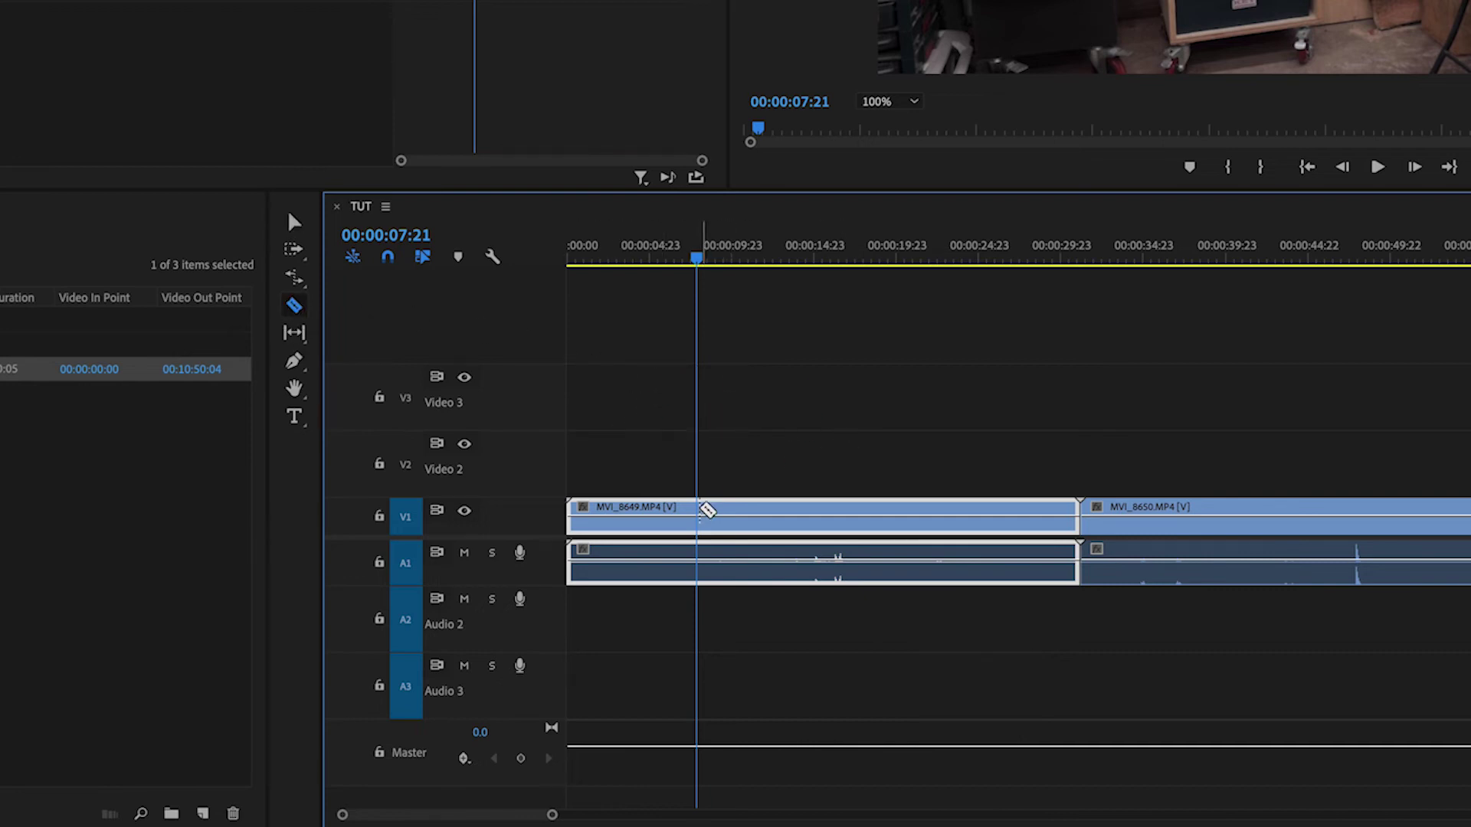
{"action": "left_click", "coordinate": [706, 513]}
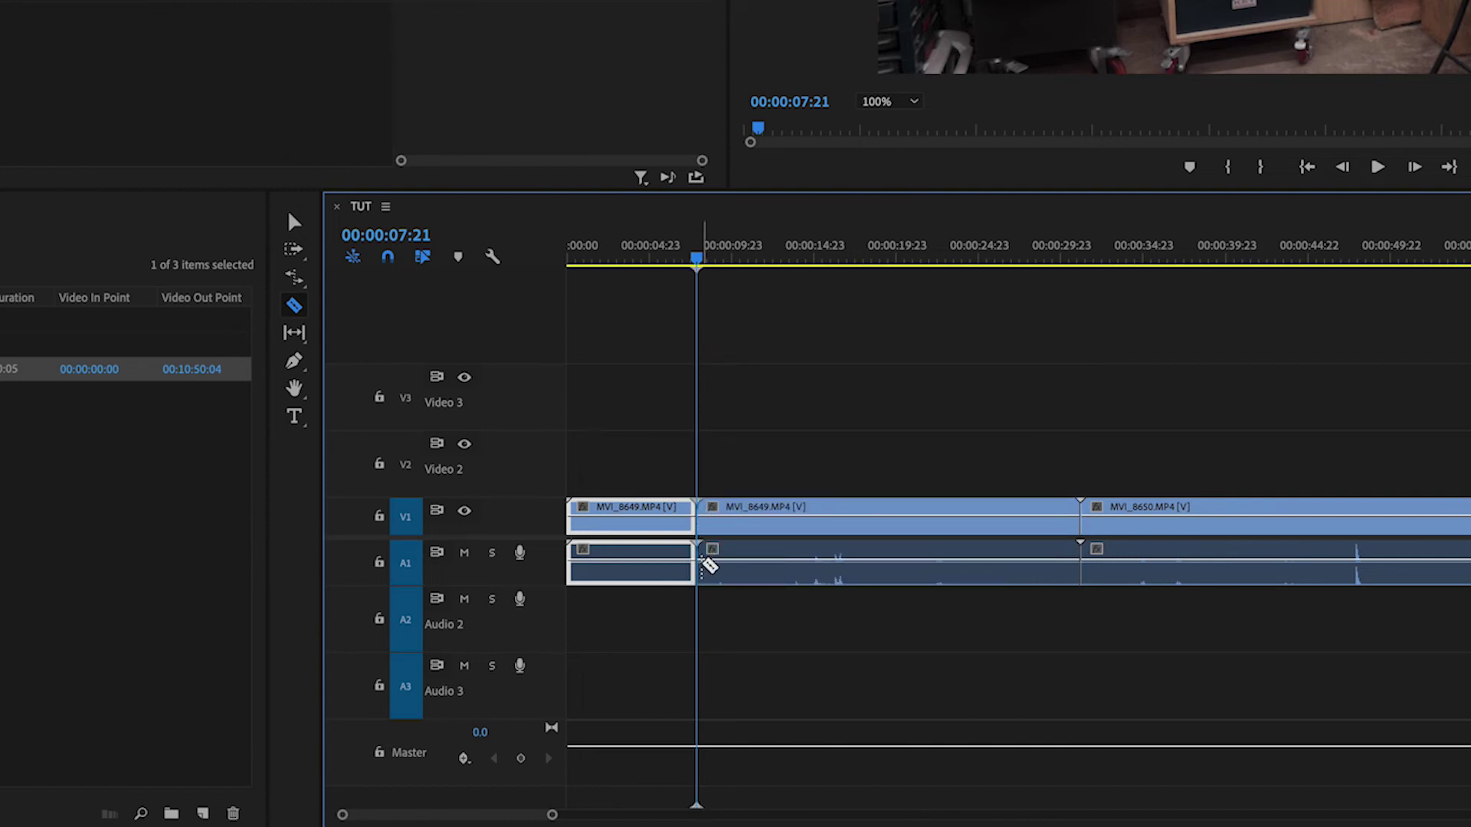
{"action": "left_click", "coordinate": [716, 566]}
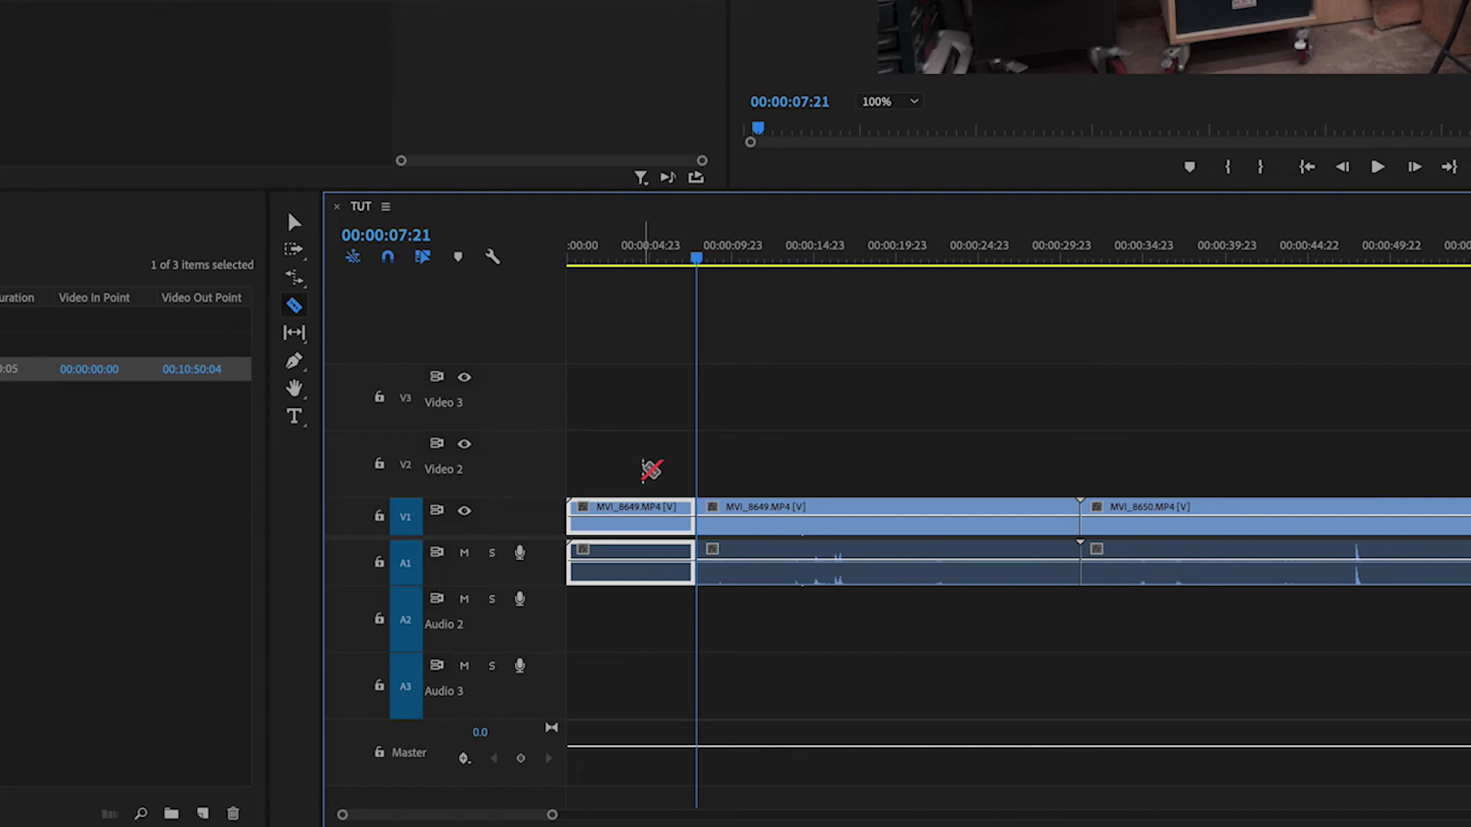
{"action": "key", "text": "Delete"}
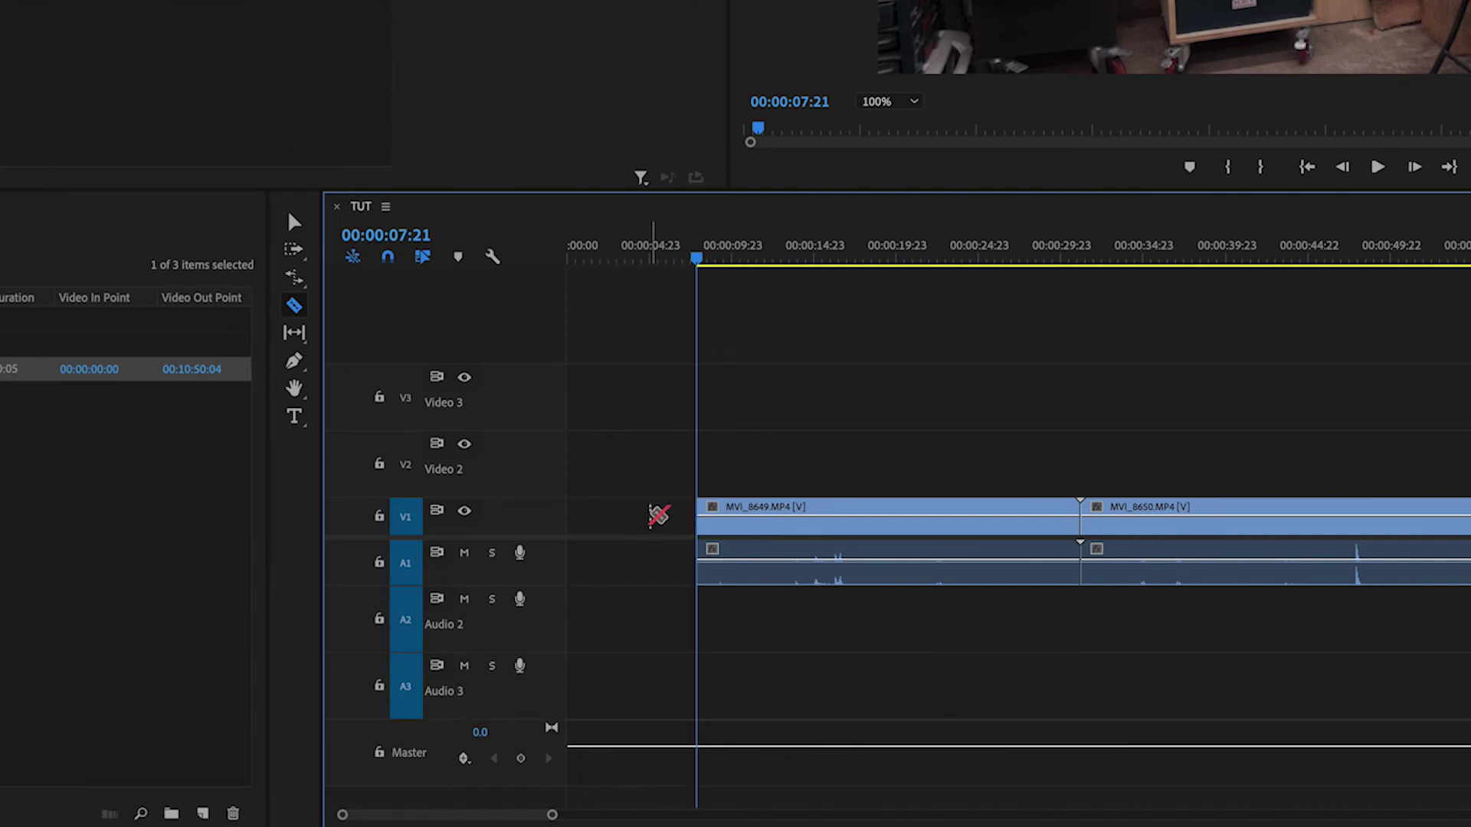
{"action": "key", "text": "ctrl+z"}
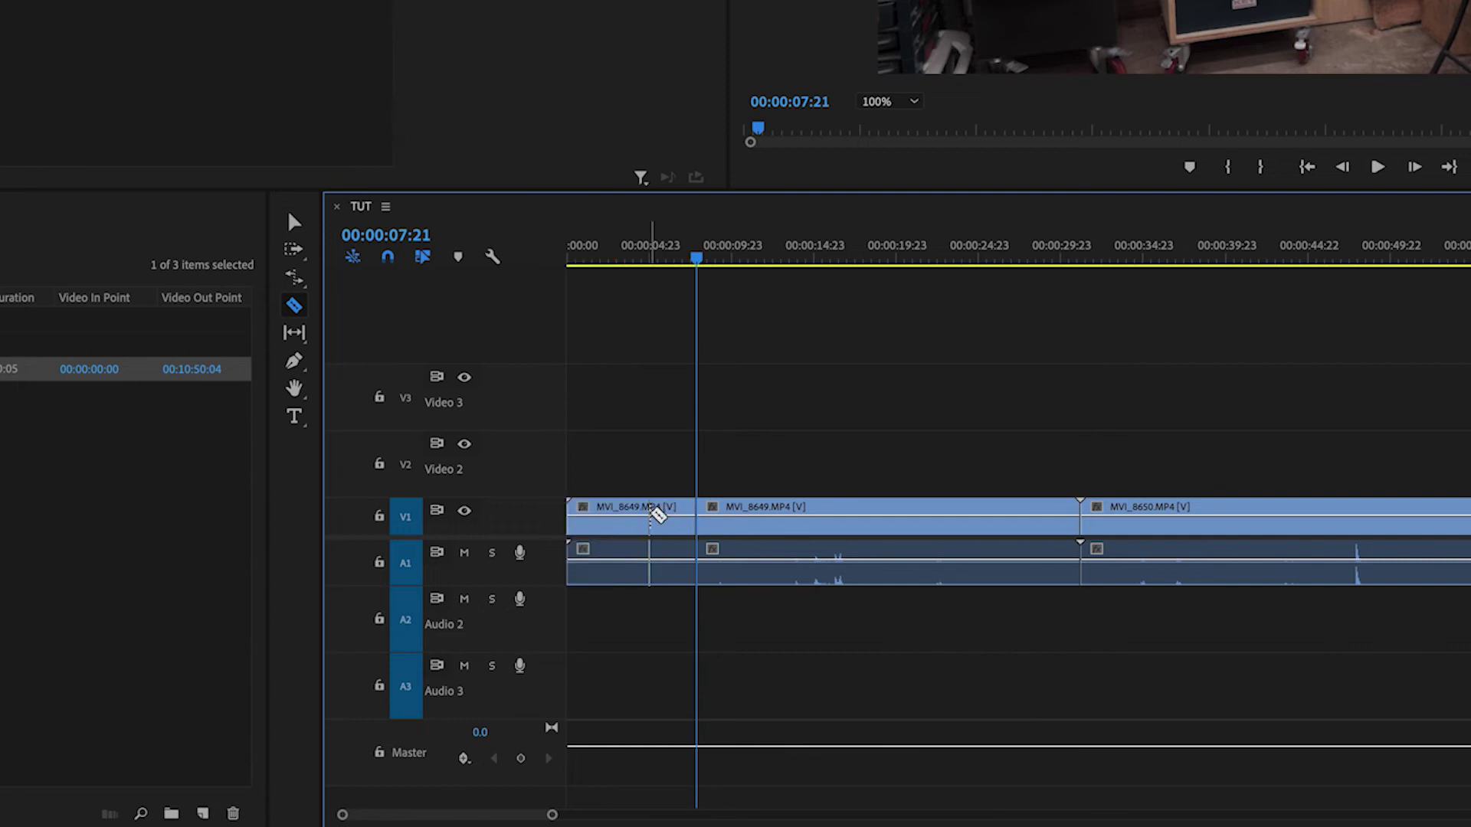
{"action": "key", "text": "v"}
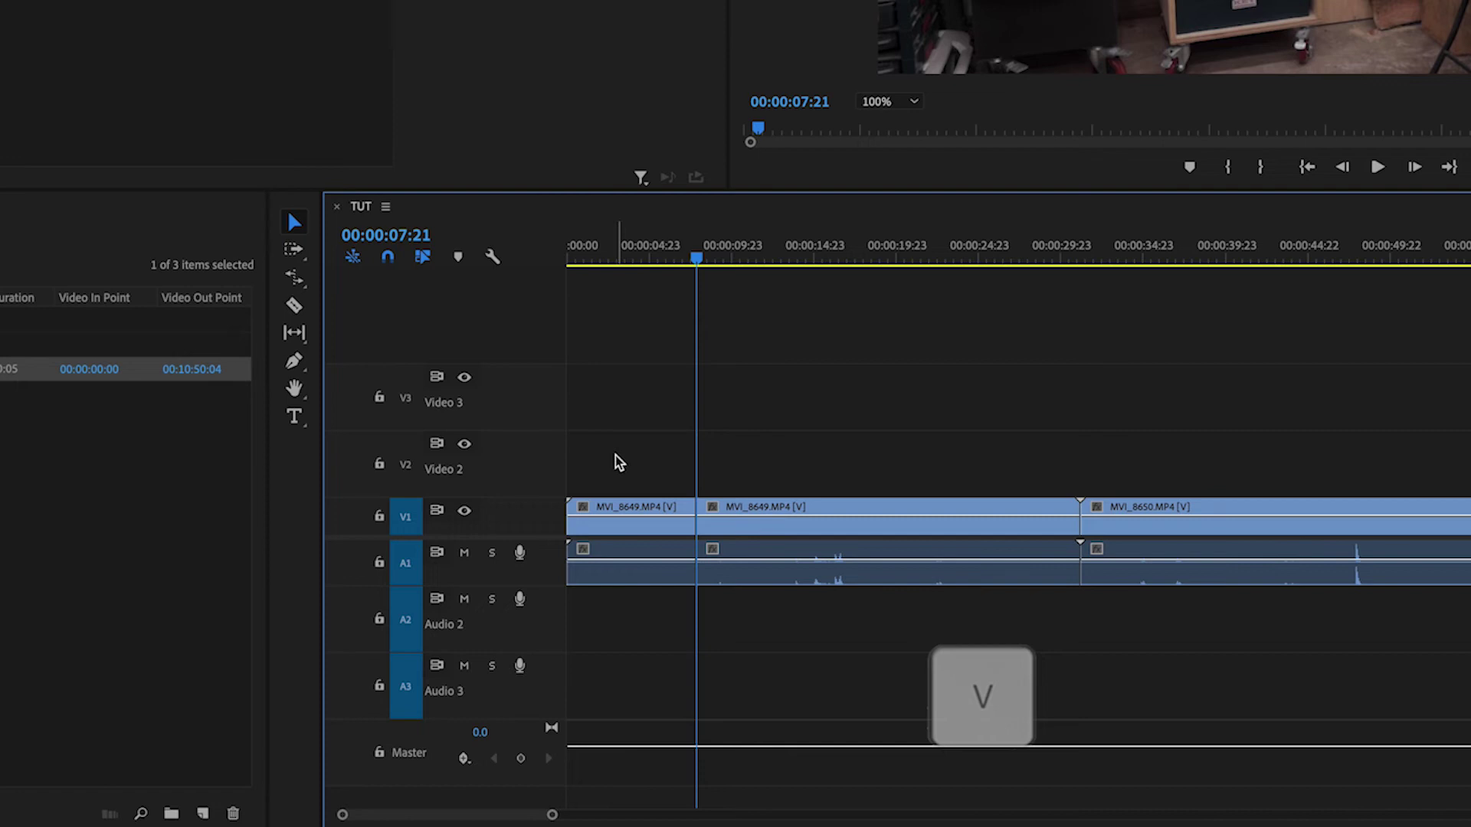
{"action": "left_click", "coordinate": [622, 519]}
{"action": "key", "text": "shift+Delete"}
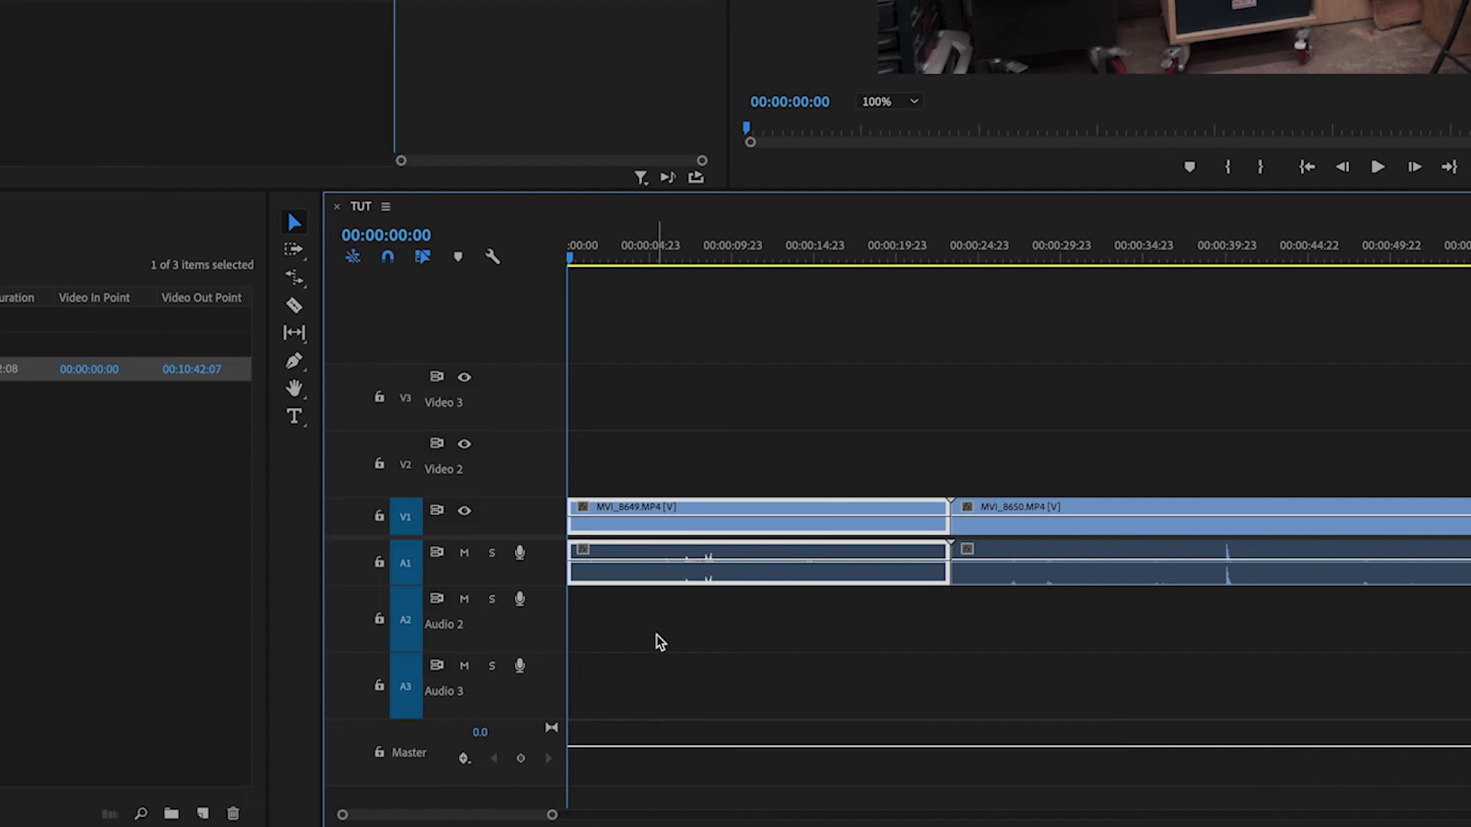
{"action": "key", "text": "comma"}
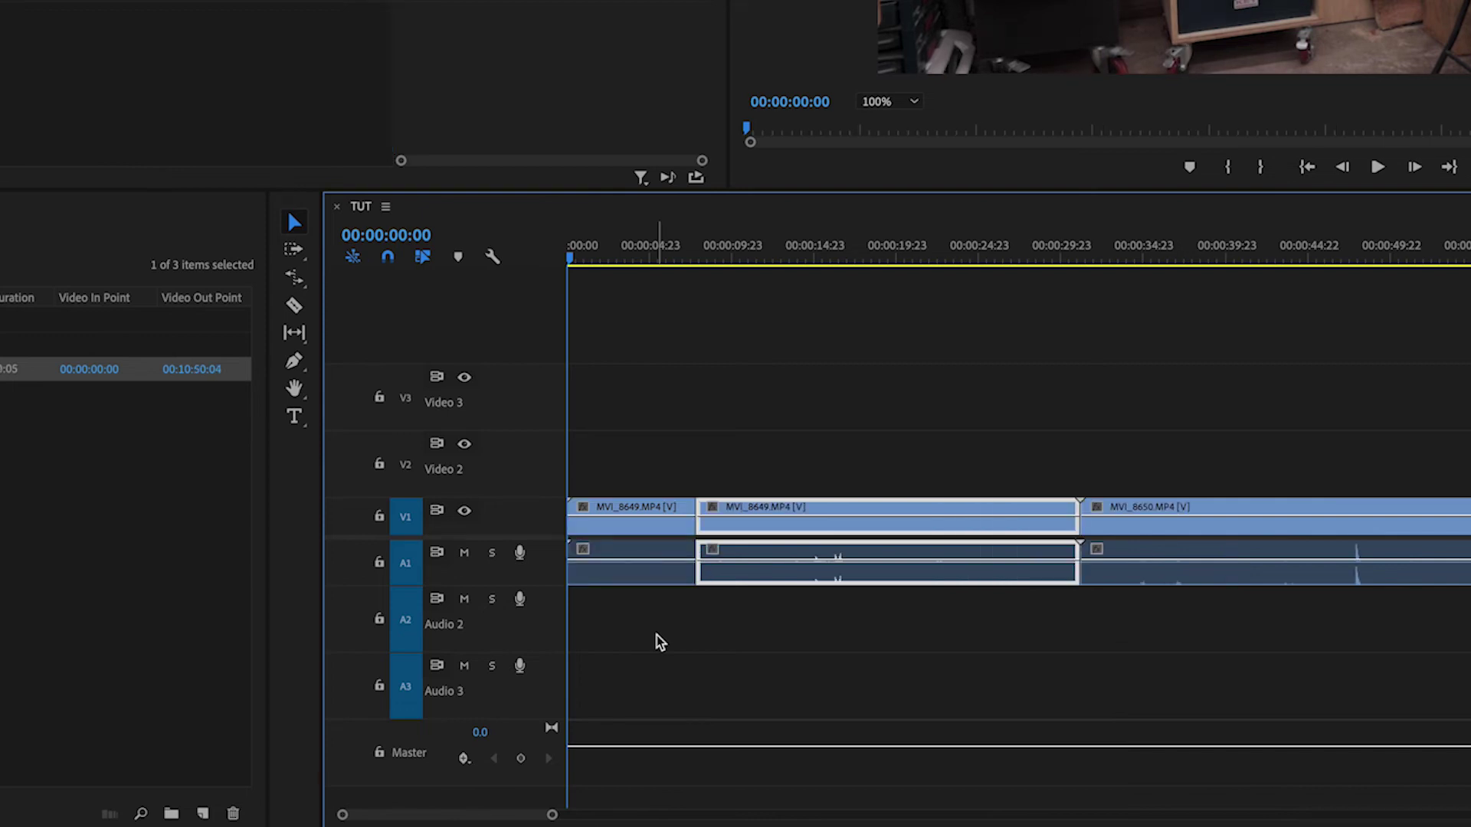
{"action": "key", "text": "ctrl+z"}
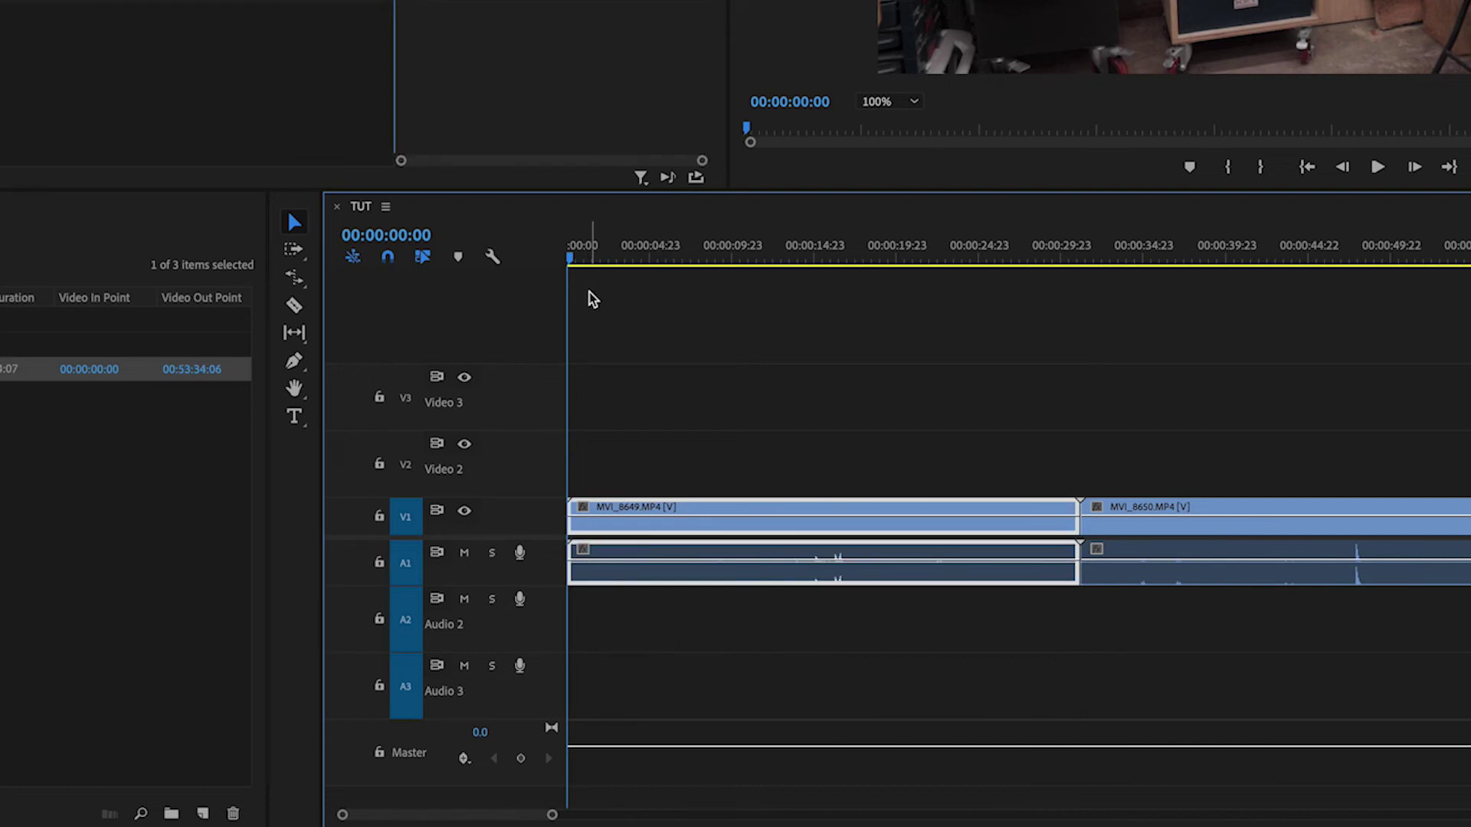
Split MVI_8649 at 00:00:07:19, then undo the cut to rejoin the clip.
{"action": "left_click_drag", "start_coordinate": [572, 261], "coordinate": [698, 267]}
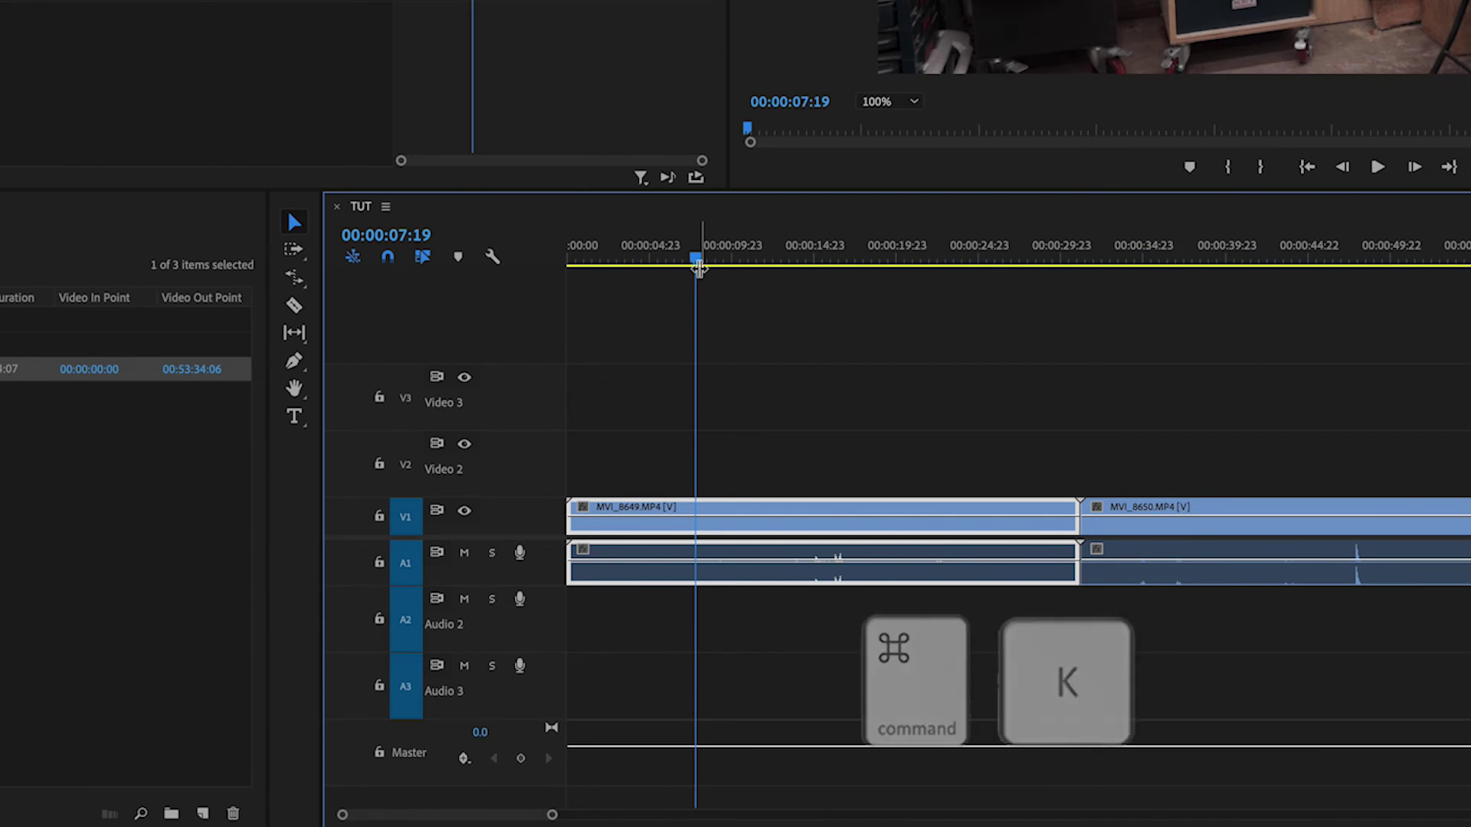
{"action": "key", "text": "ctrl+k"}
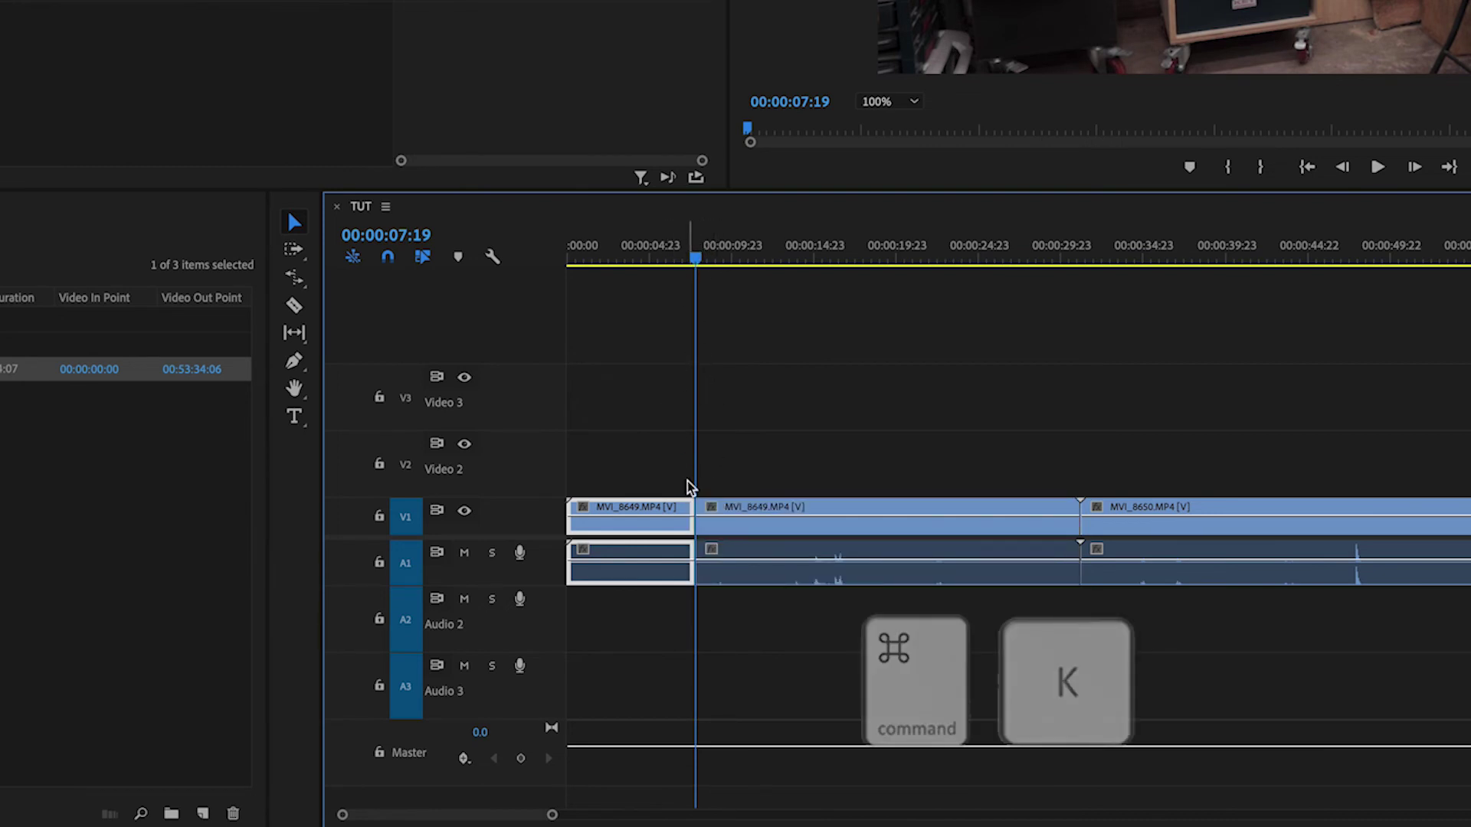
{"action": "left_click", "coordinate": [641, 589]}
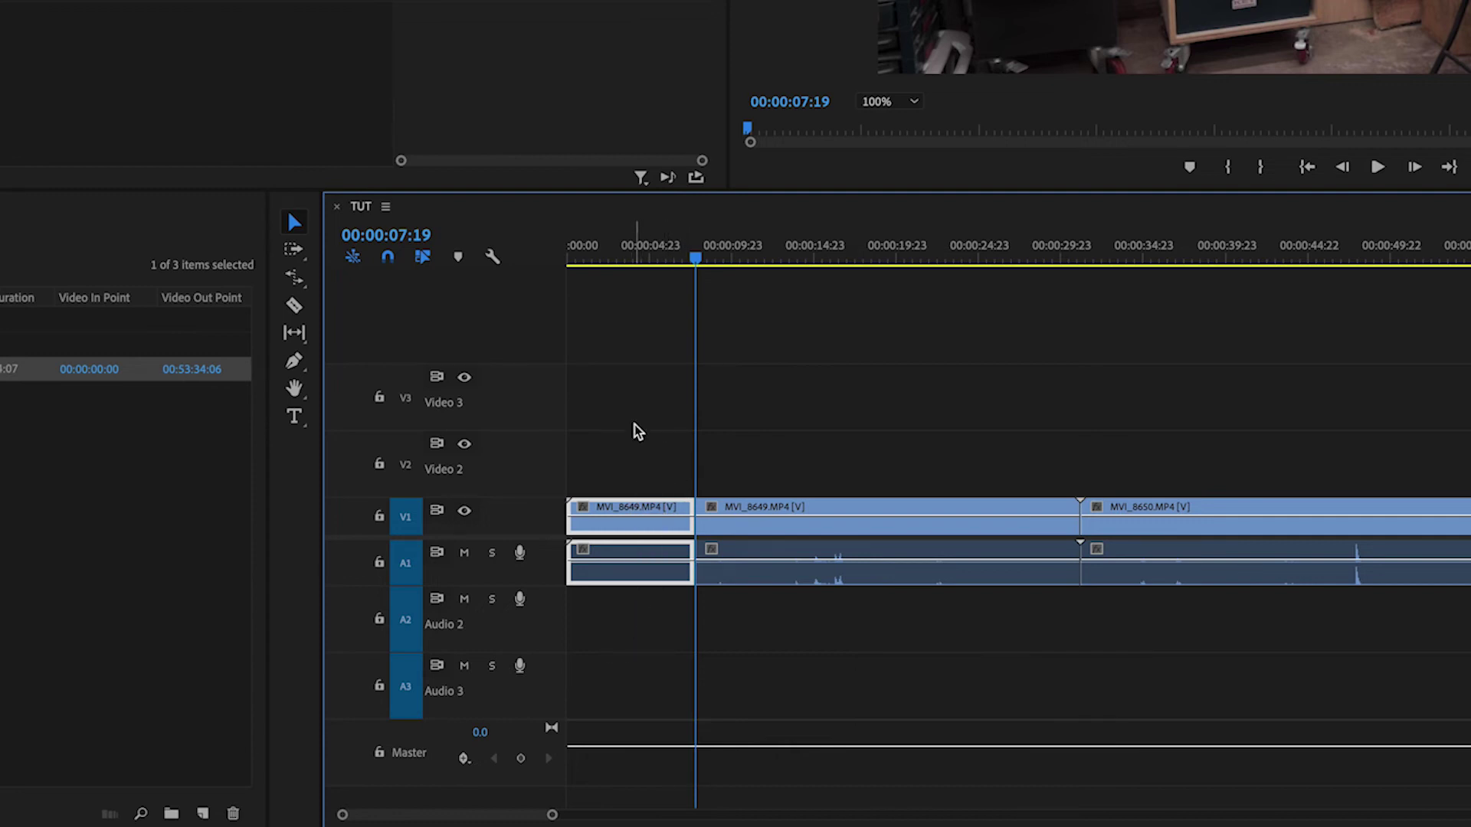
{"action": "key", "text": "super+z"}
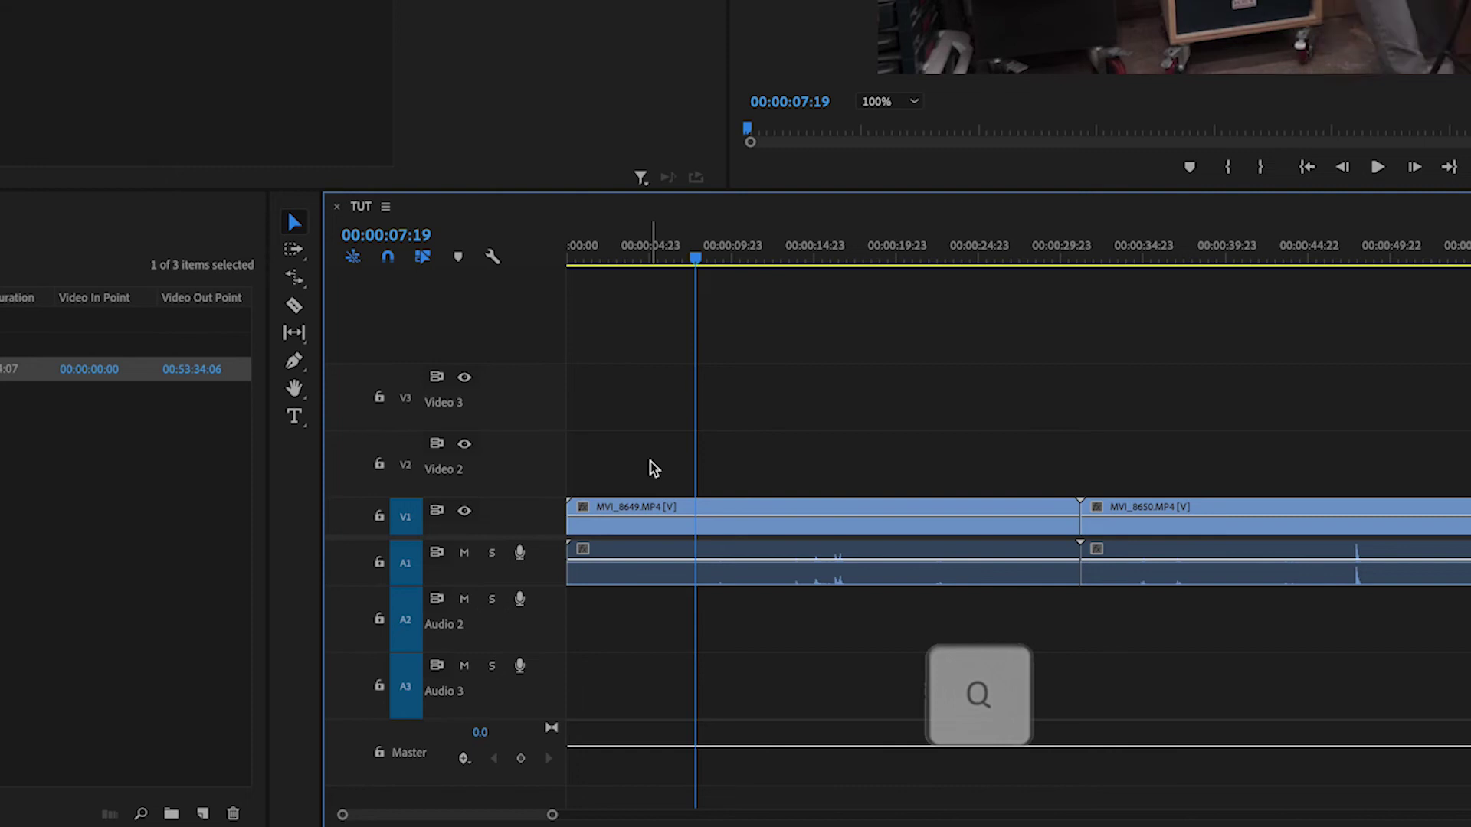
Ripple-trim MVI_8649 to start at 00:00:07:19 and end at 00:00:13:22.
{"action": "key", "text": "q"}
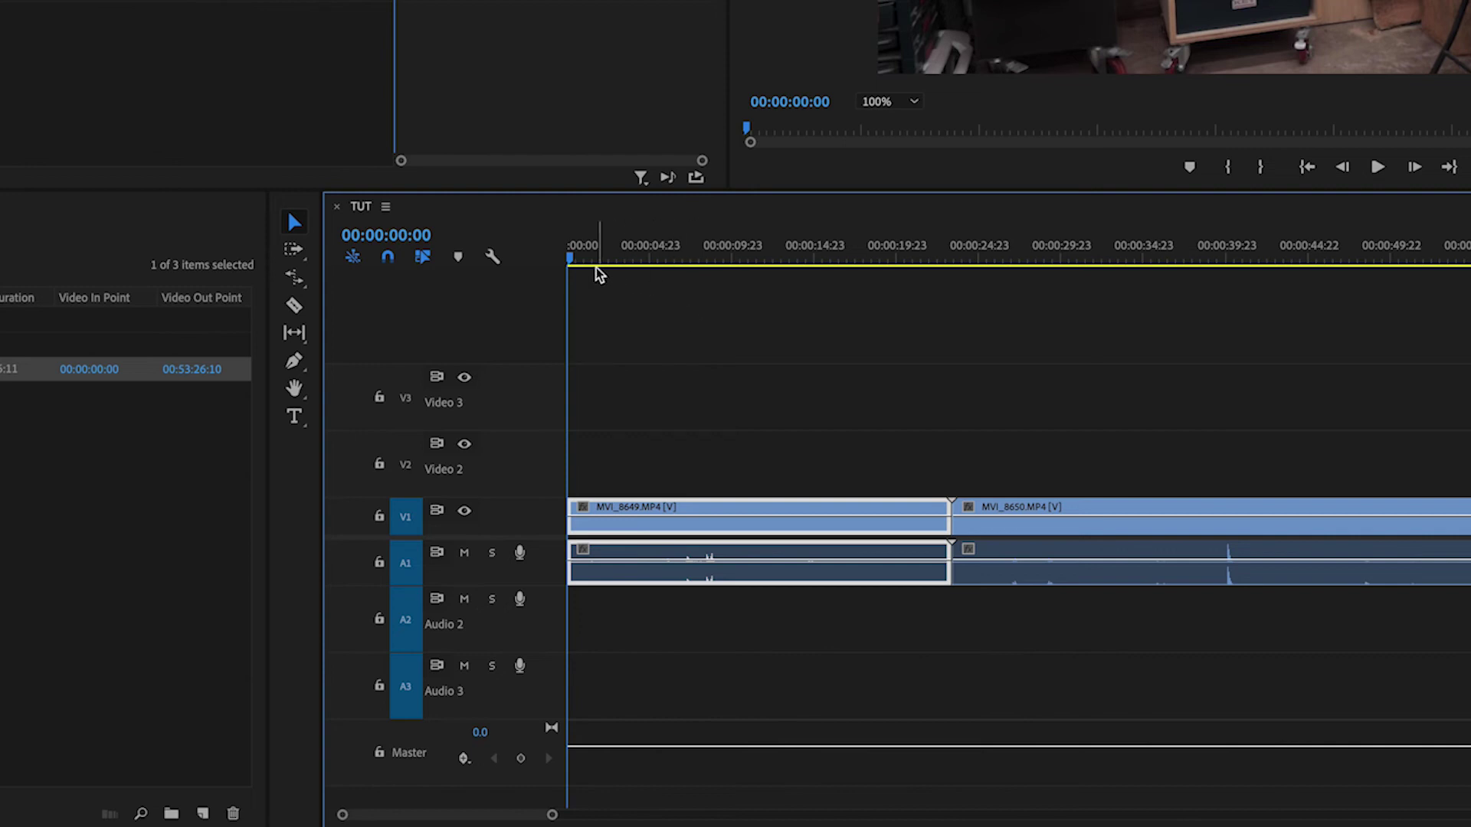
{"action": "left_click_drag", "start_coordinate": [573, 255], "coordinate": [797, 264]}
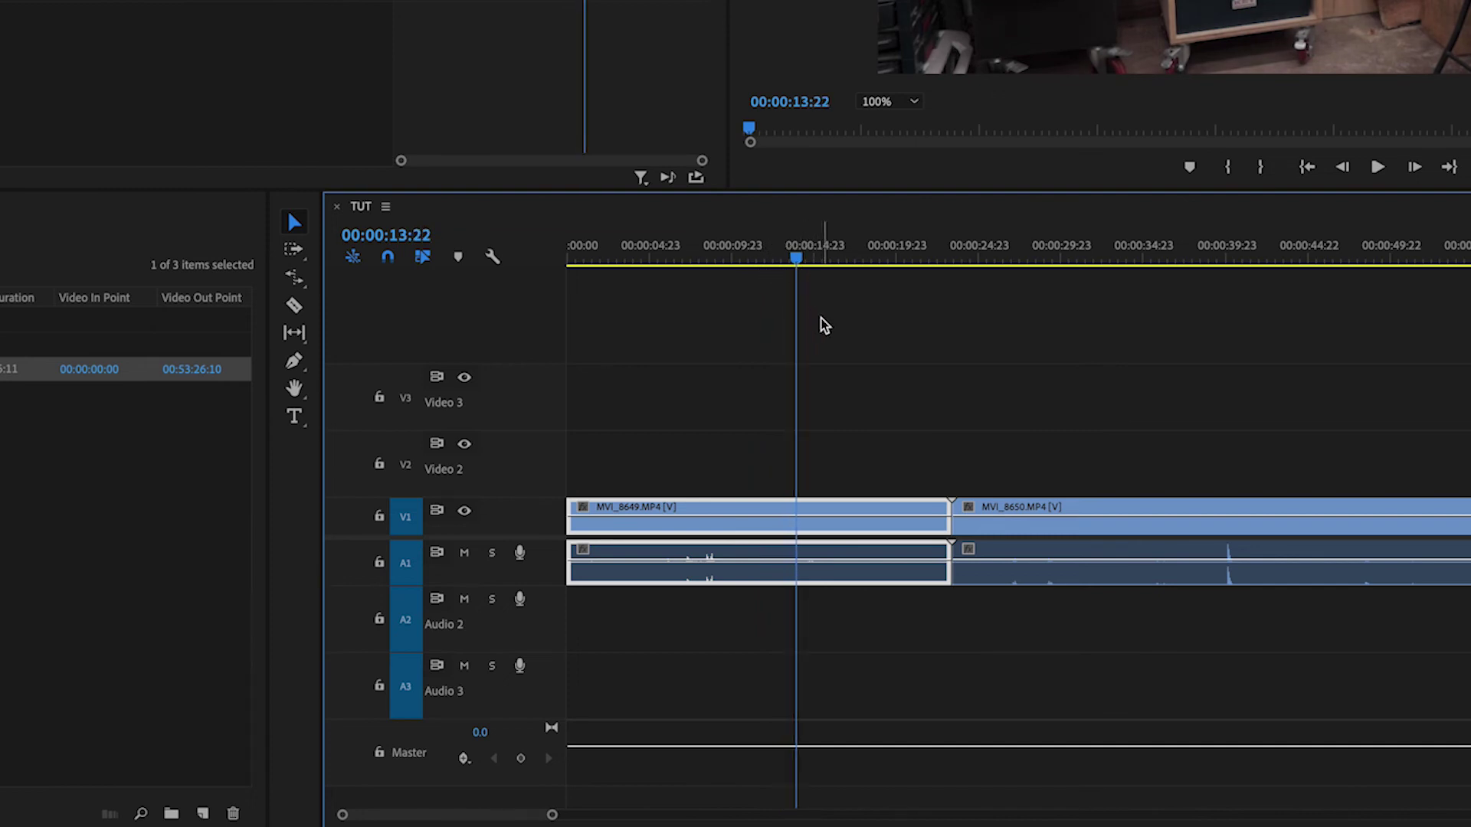
{"action": "key", "text": "w"}
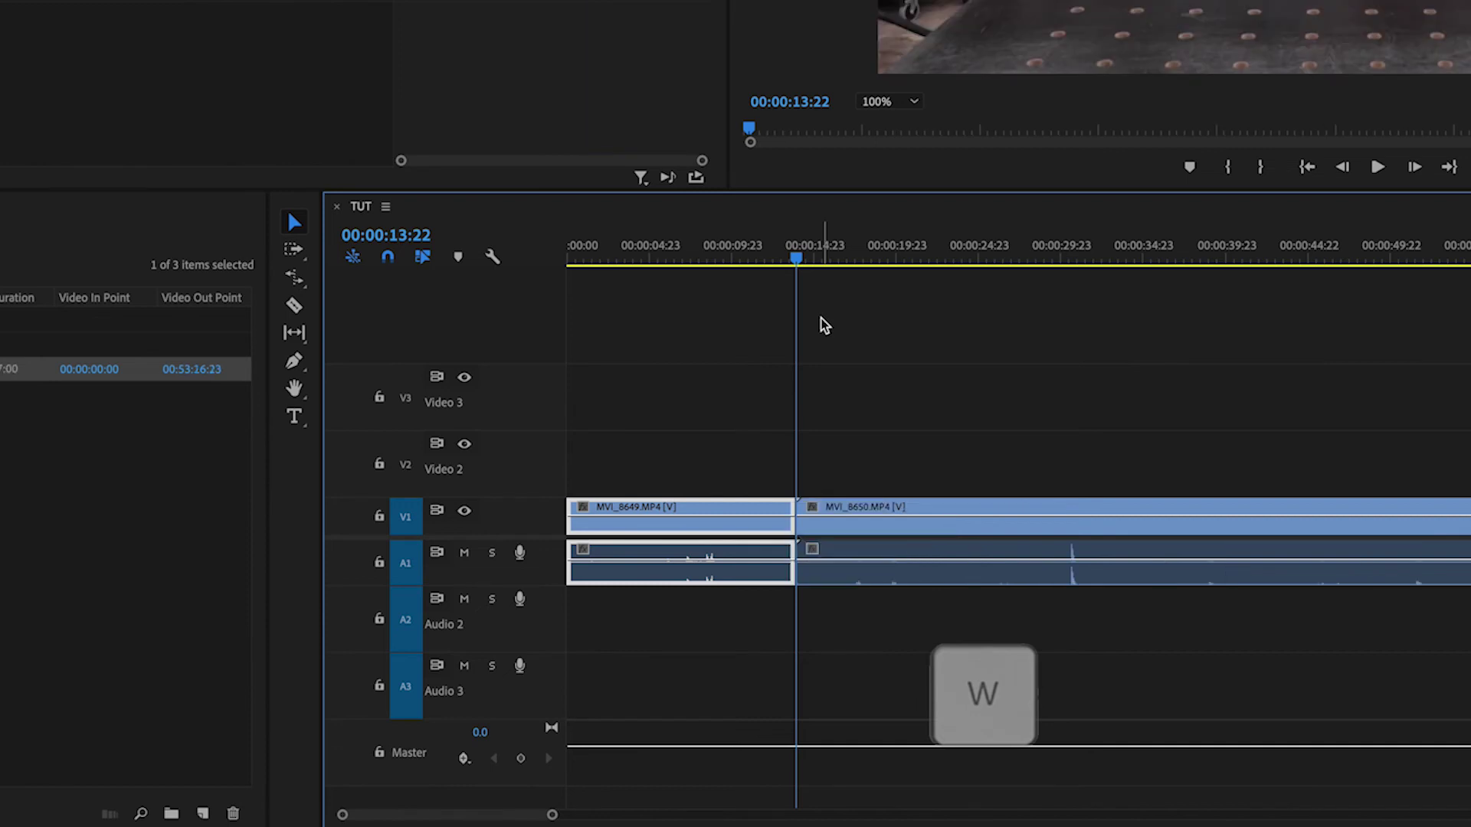
Ripple-trim the tail of MVI_8650 at 00:00:39:23, closing the gap.
{"action": "left_click_drag", "start_coordinate": [813, 258], "coordinate": [1084, 271]}
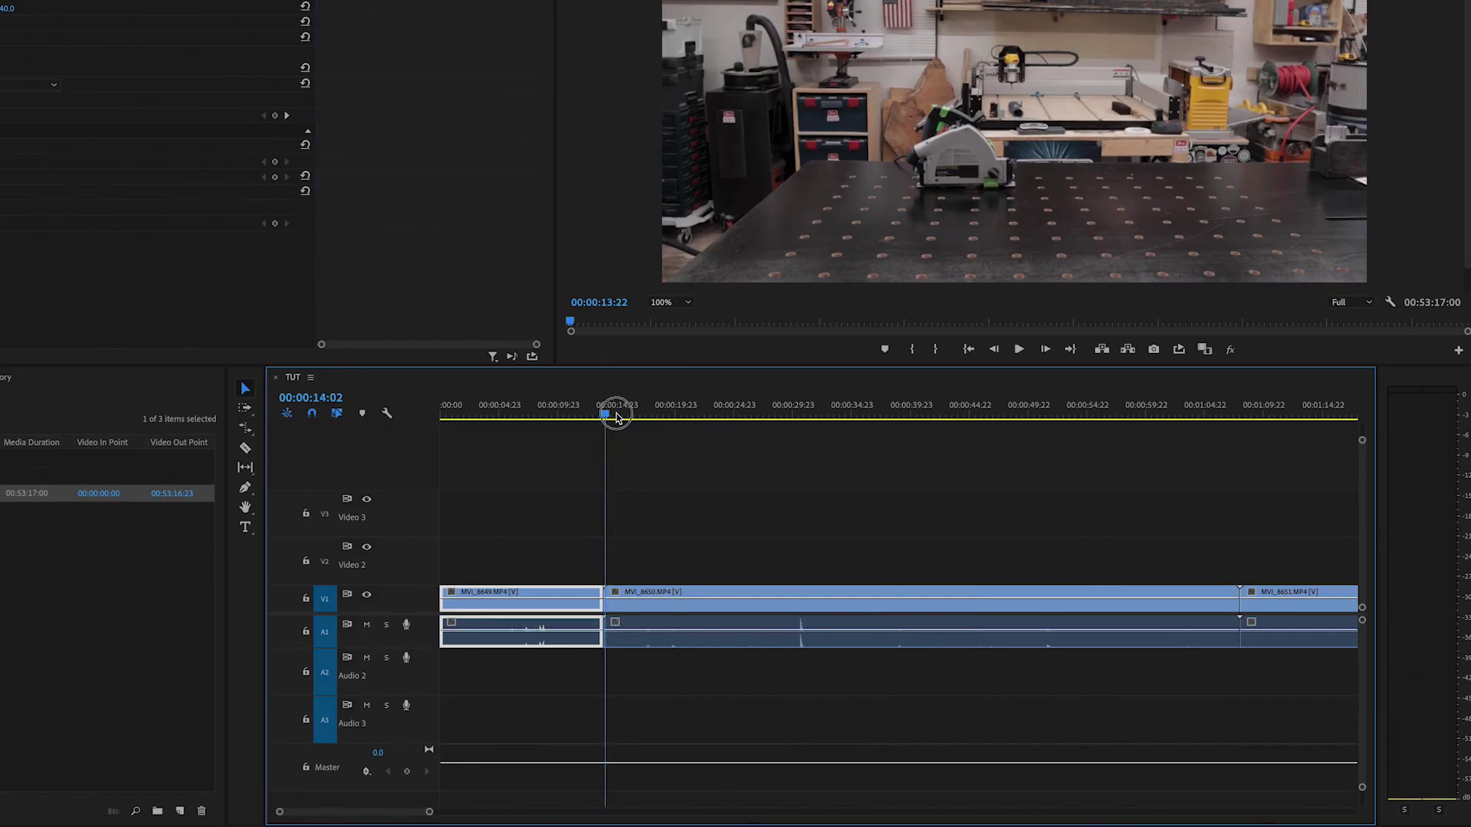
{"action": "left_click_drag", "start_coordinate": [803, 423], "coordinate": [1174, 419]}
{"action": "key", "text": "w"}
{"action": "key", "text": "w"}
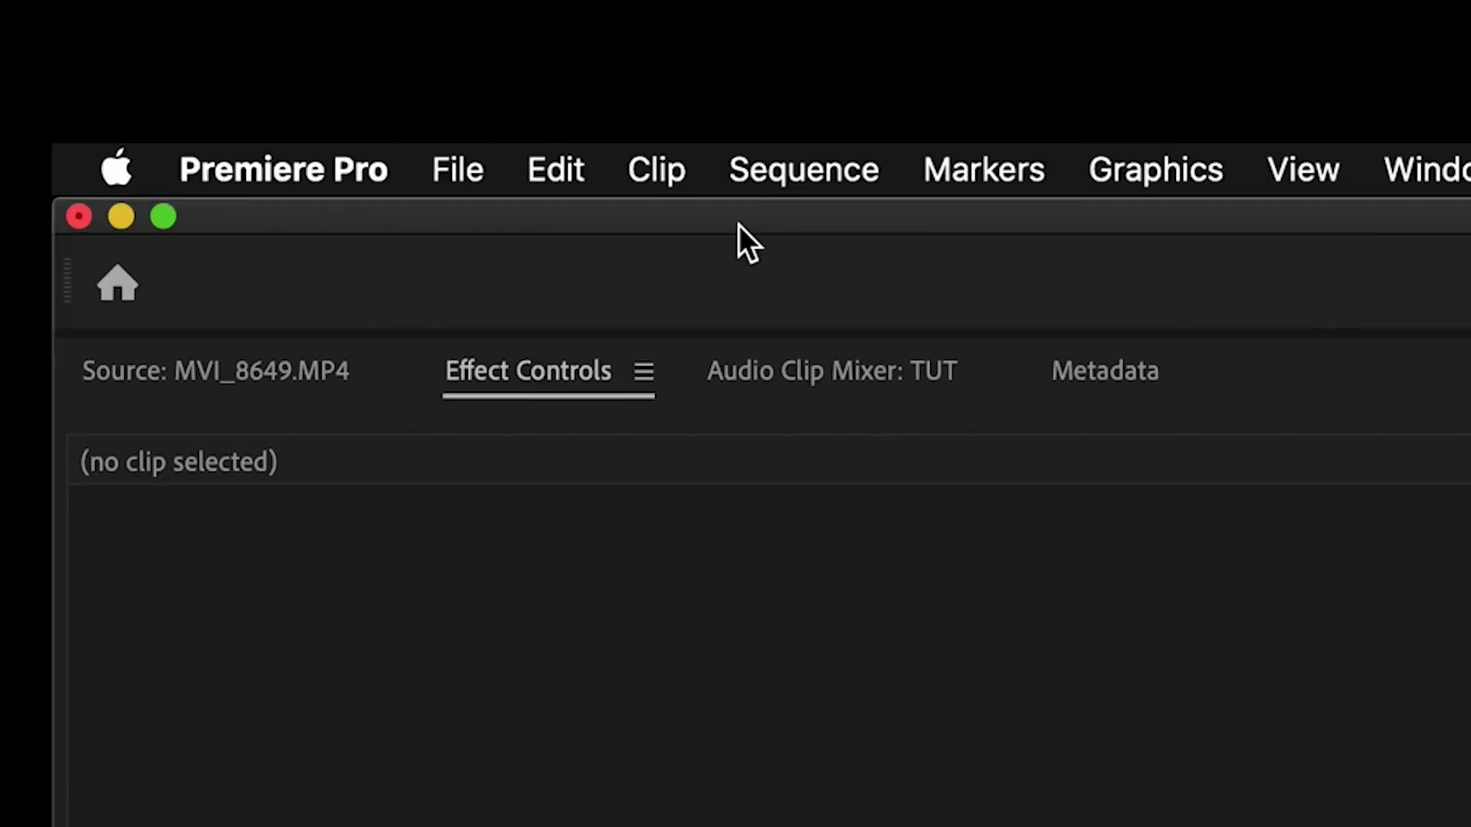
Open the Export Media settings from the File > Export menu.
{"action": "left_click", "coordinate": [485, 178]}
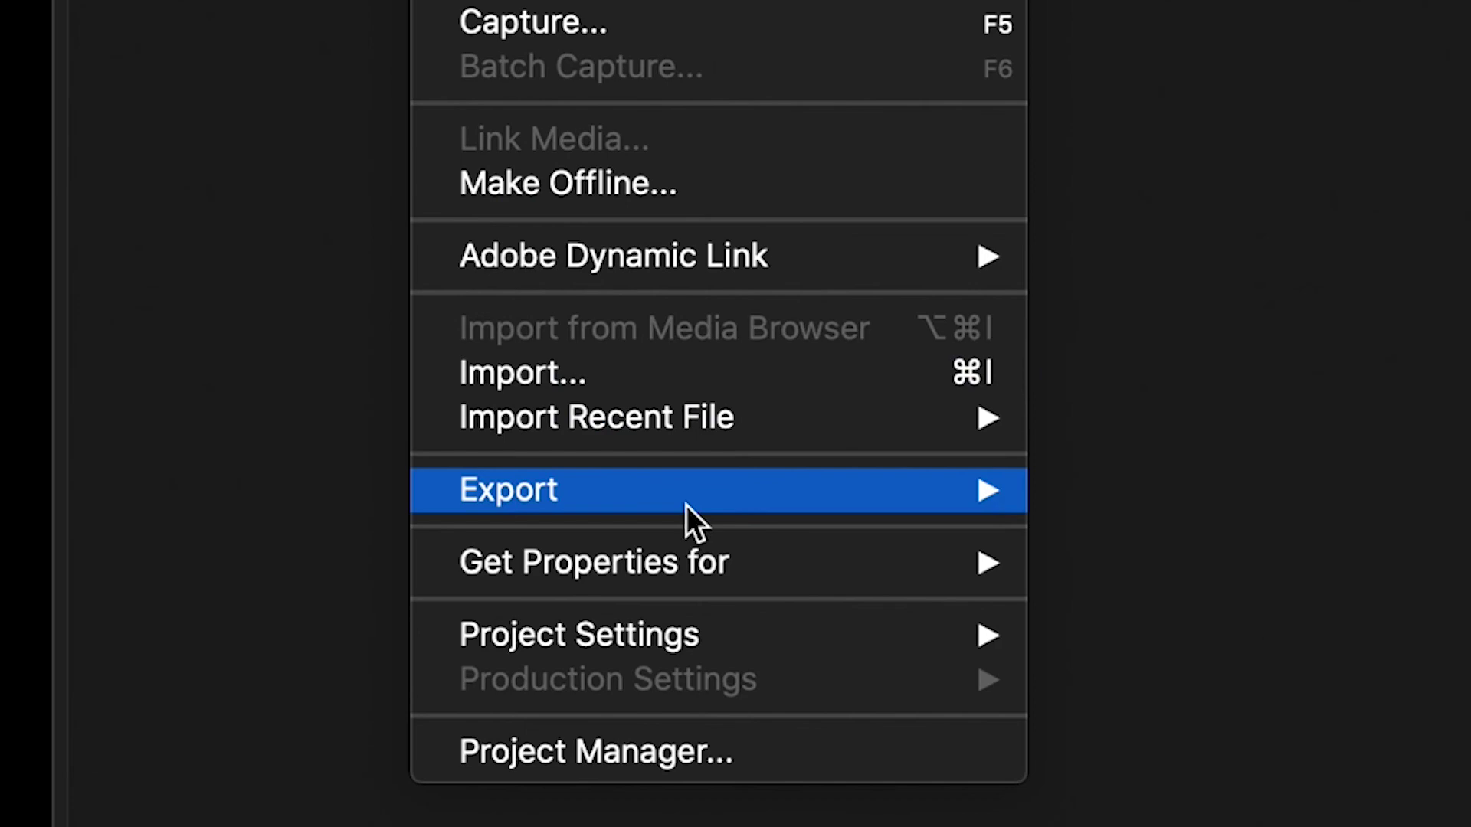
{"action": "mouse_move", "coordinate": [650, 489]}
{"action": "left_click", "coordinate": [834, 489]}
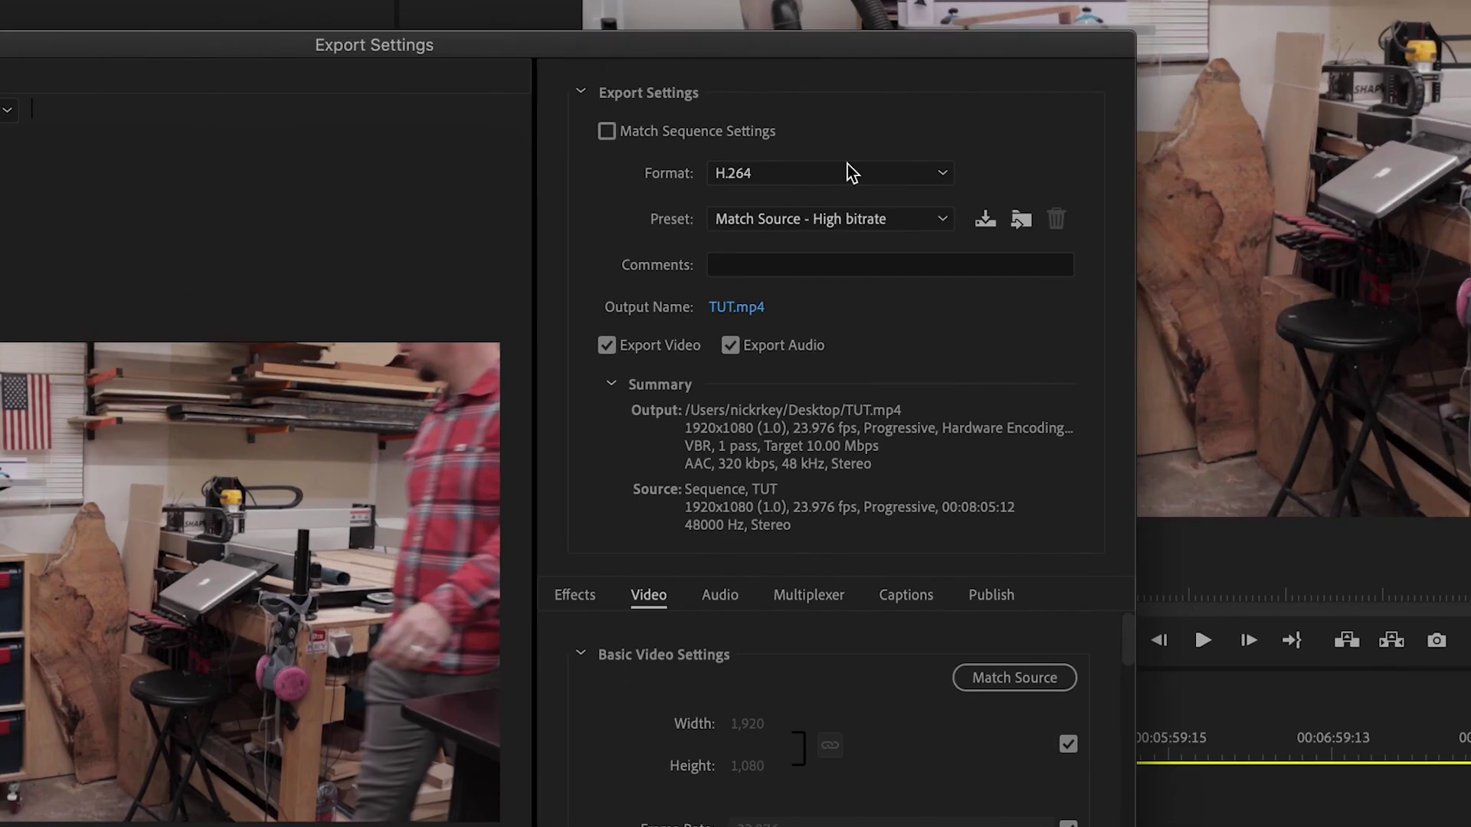
Keep H.264 format, choose the YouTube 1080p Full HD preset, and edit the output name.
{"action": "left_click", "coordinate": [1019, 159]}
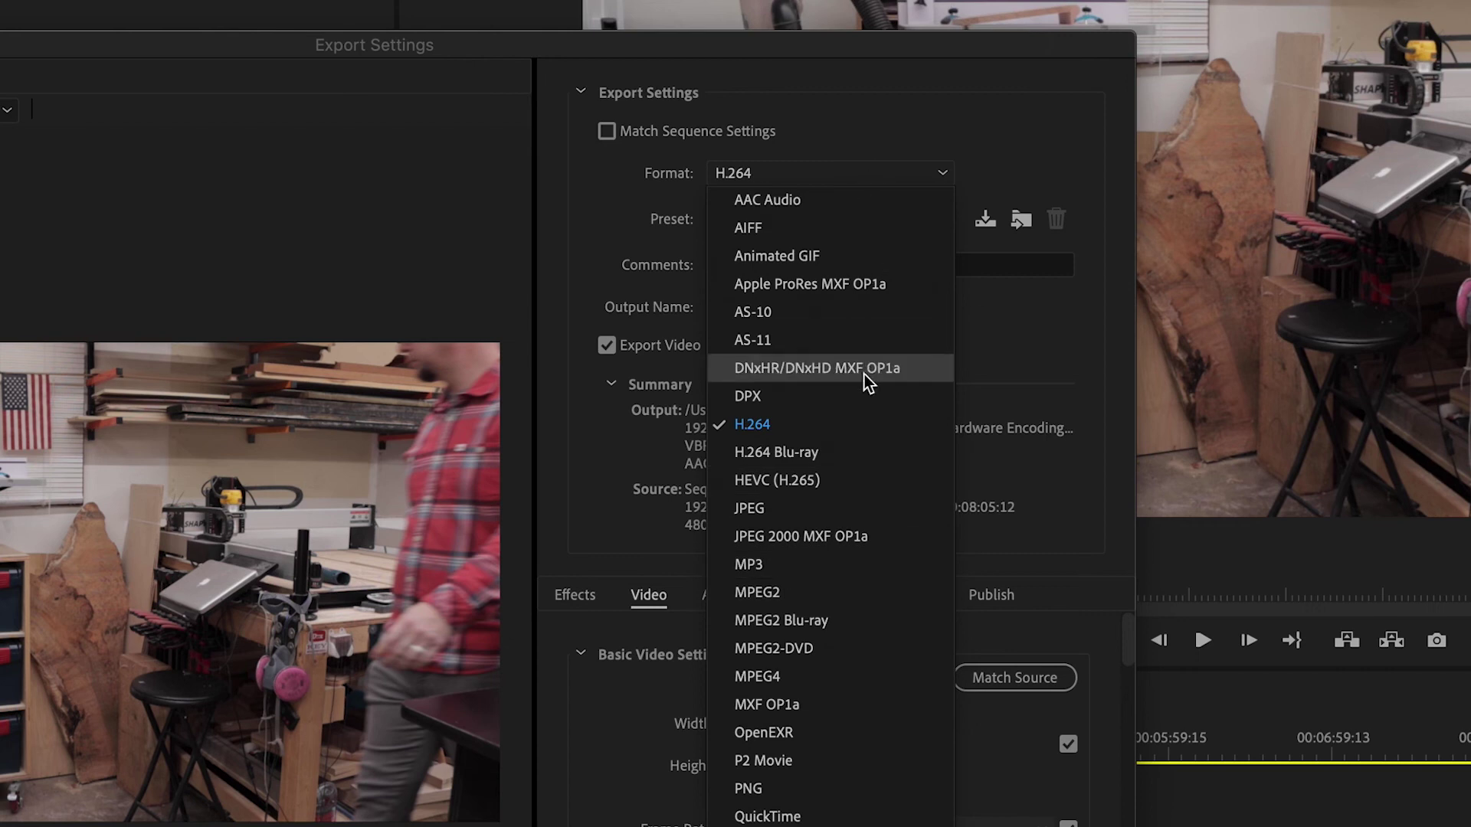
{"action": "left_click", "coordinate": [858, 429]}
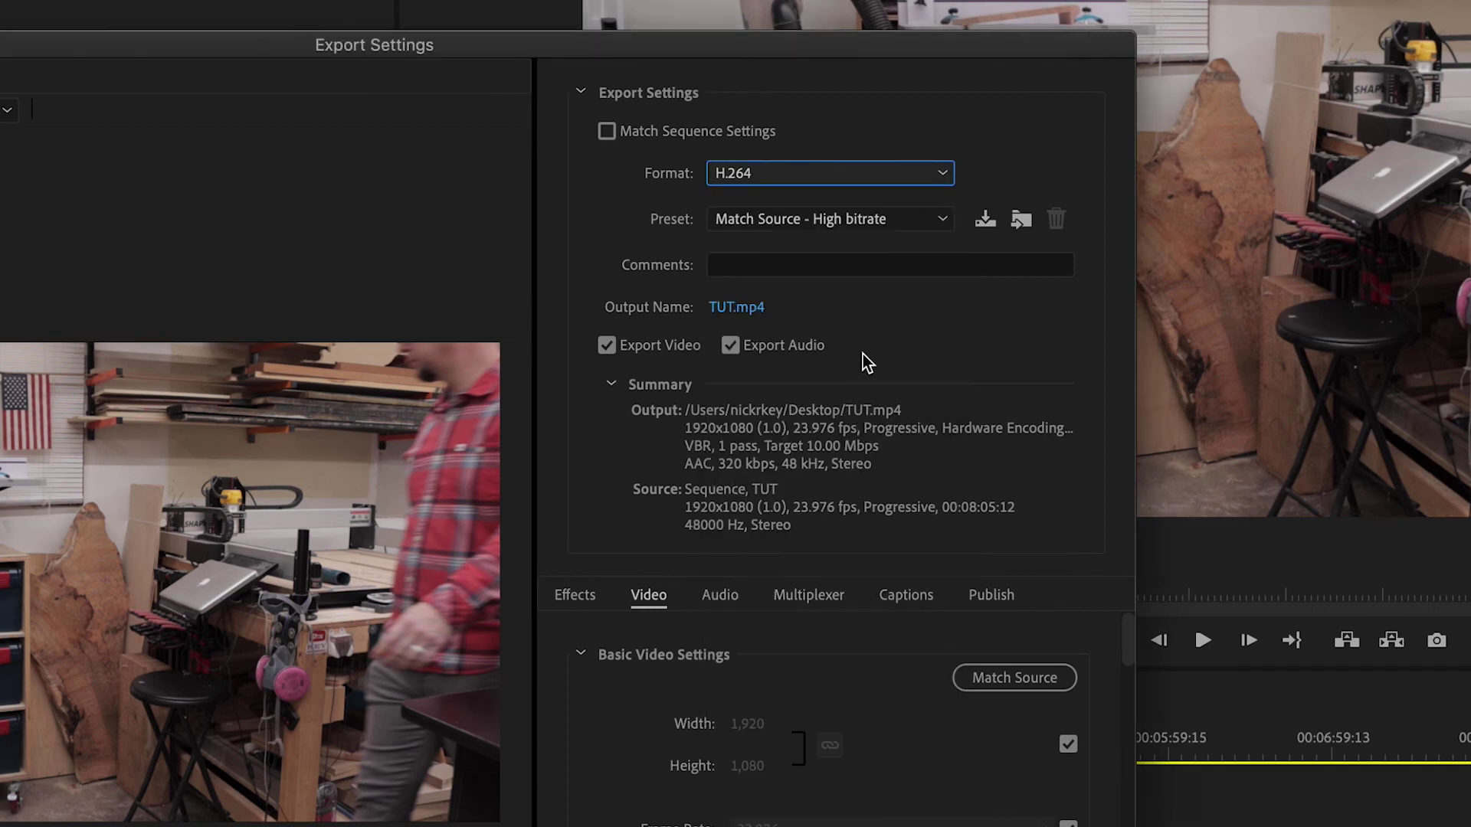
{"action": "left_click", "coordinate": [928, 221]}
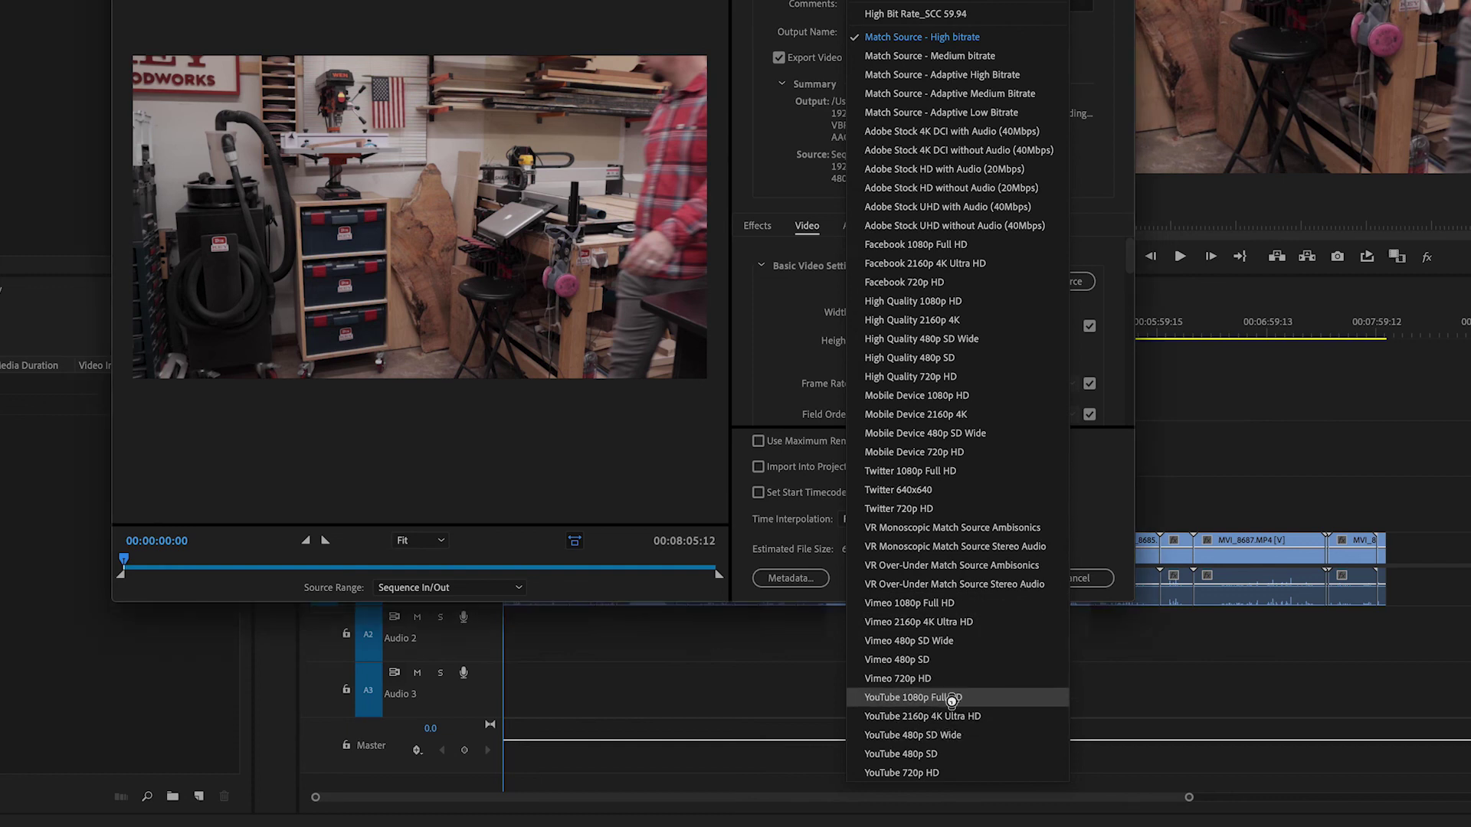
{"action": "left_click", "coordinate": [954, 704]}
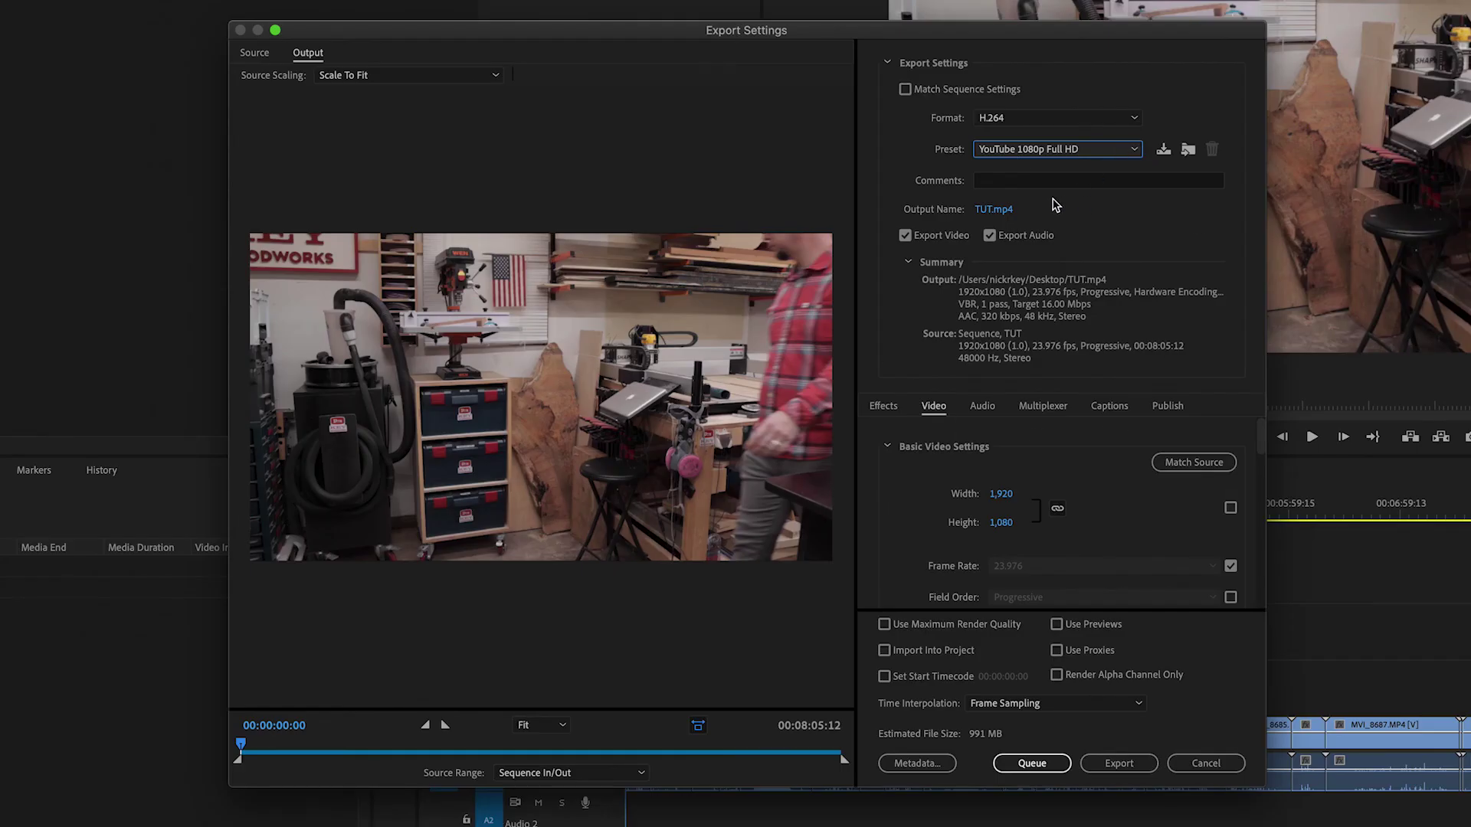
{"action": "left_click", "coordinate": [998, 211]}
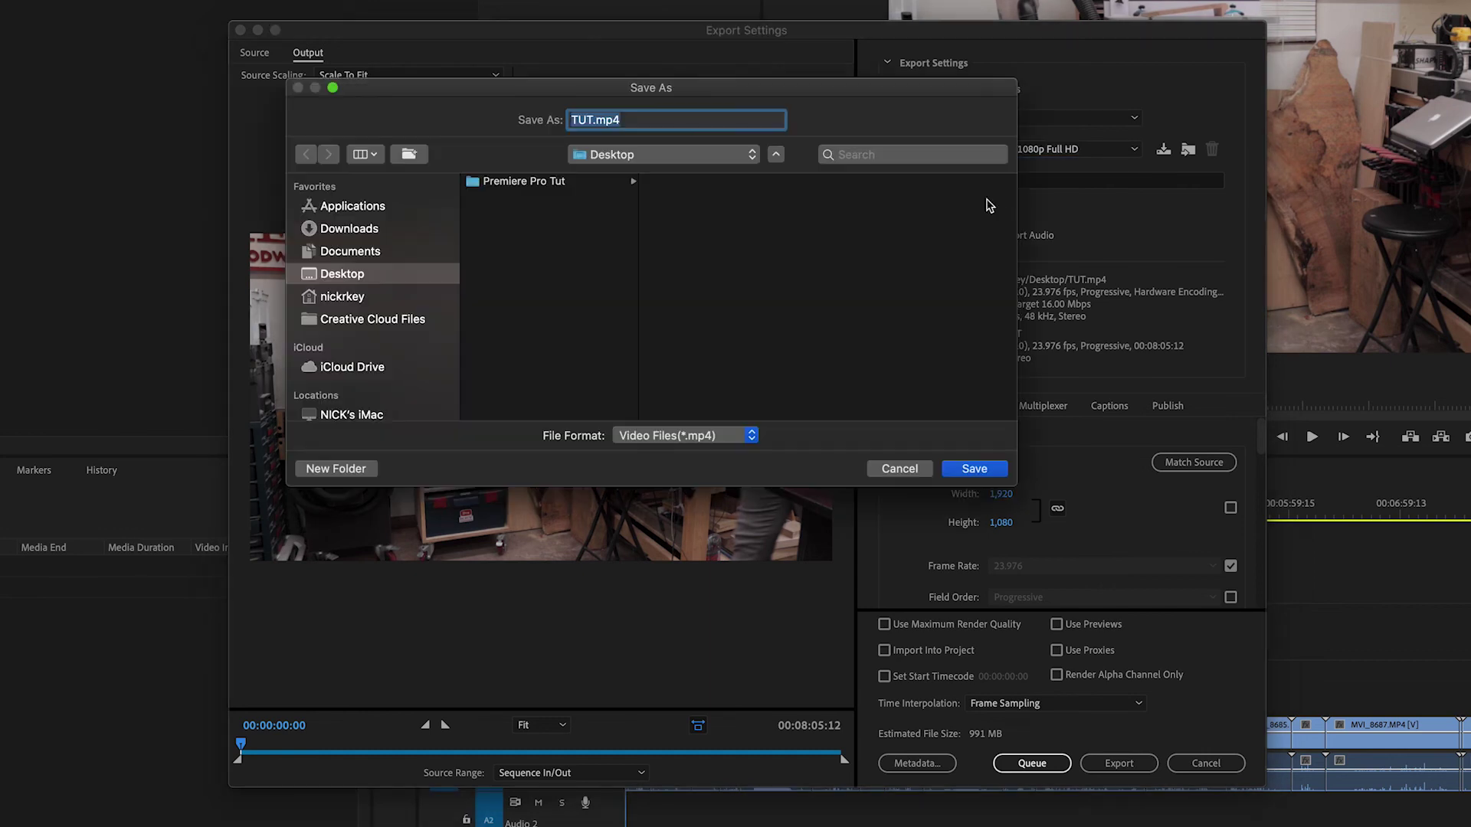
Save the export as TUTfinal.mp4 in Desktop > Premiere Pro Tut > output.
{"action": "left_click", "coordinate": [579, 183]}
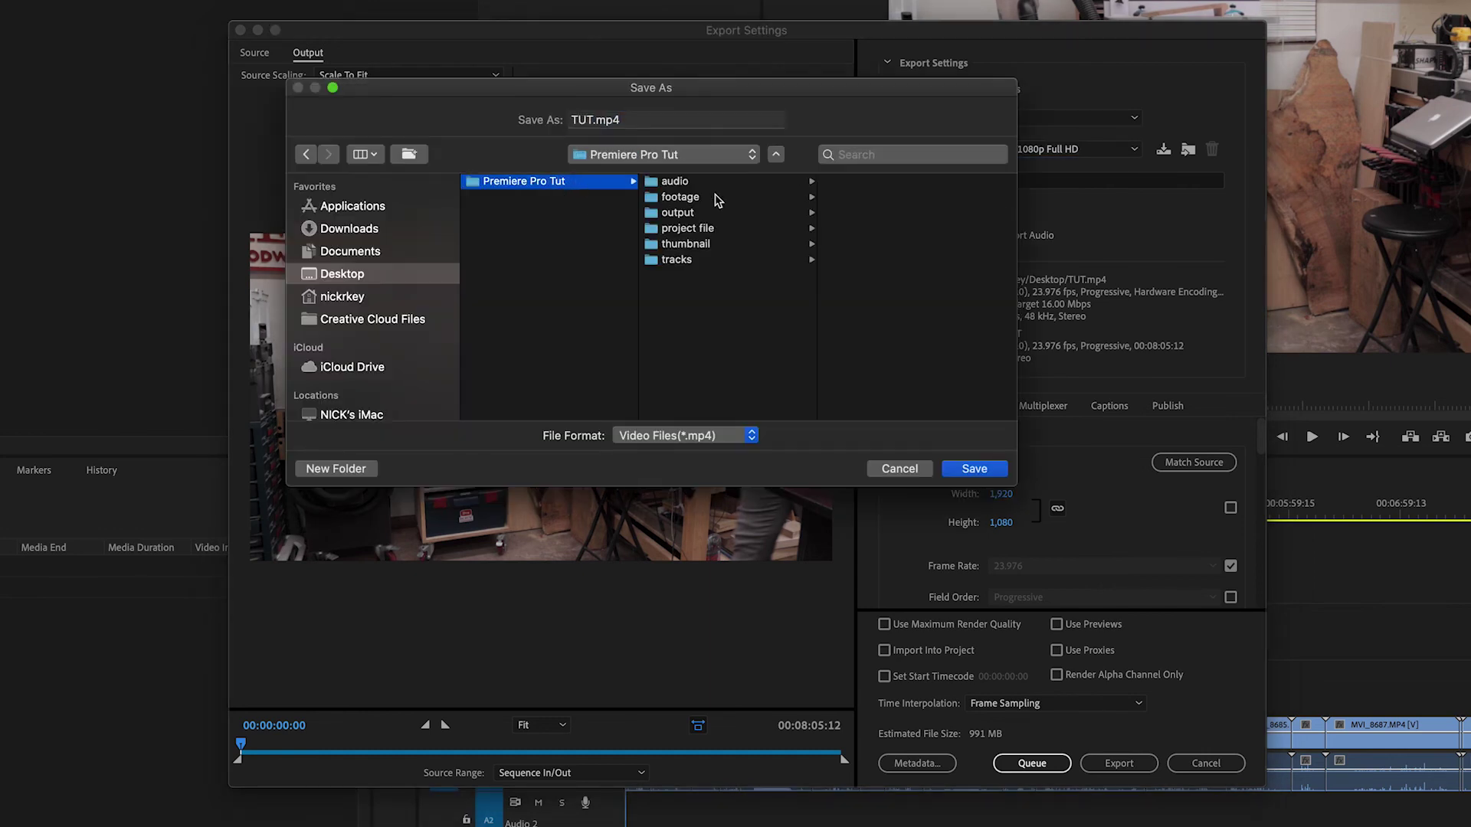
{"action": "left_click", "coordinate": [716, 212]}
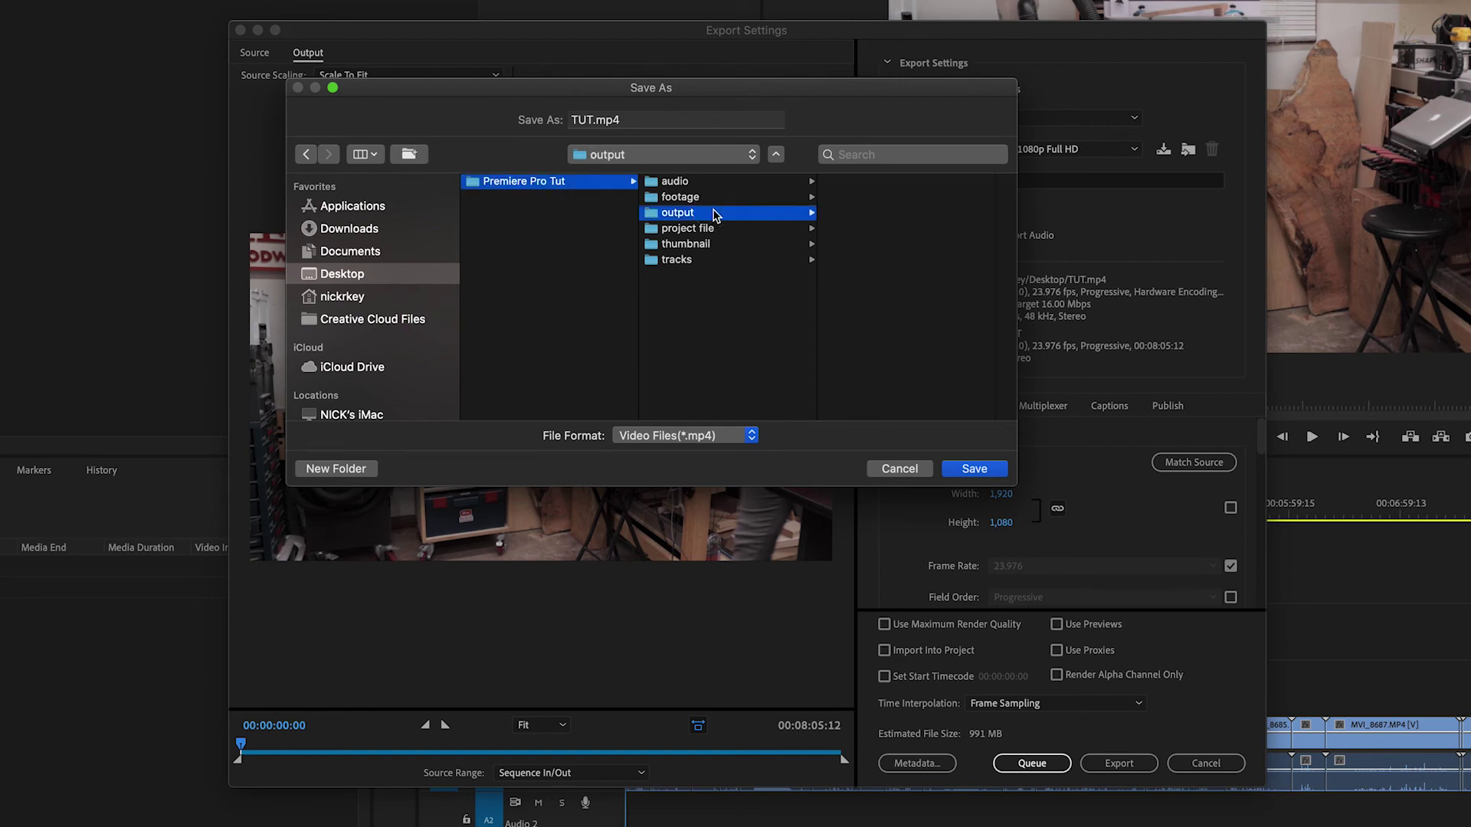
{"action": "left_click", "coordinate": [592, 121]}
{"action": "type", "text": "final"}
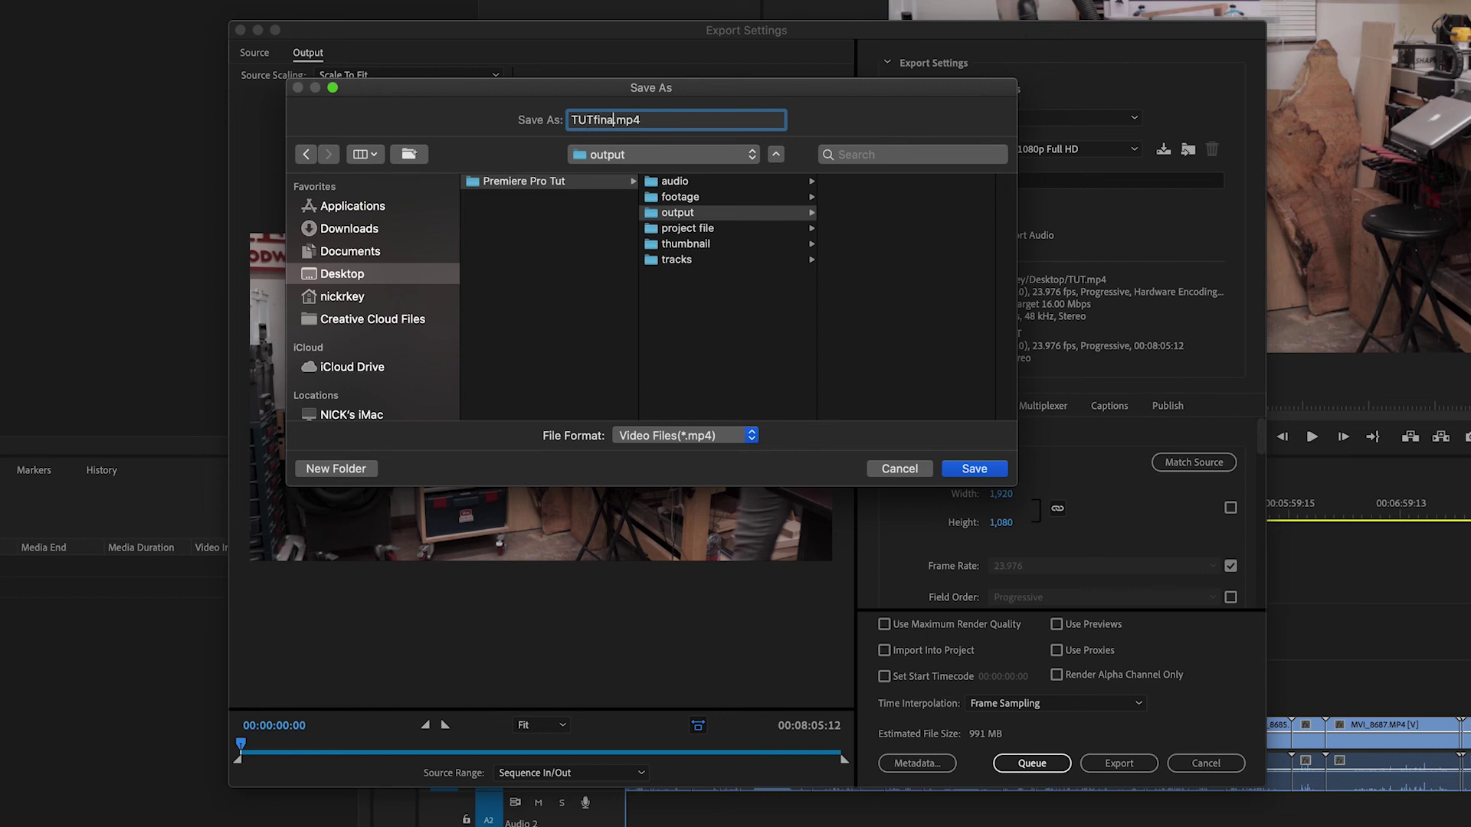
{"action": "left_click", "coordinate": [966, 468]}
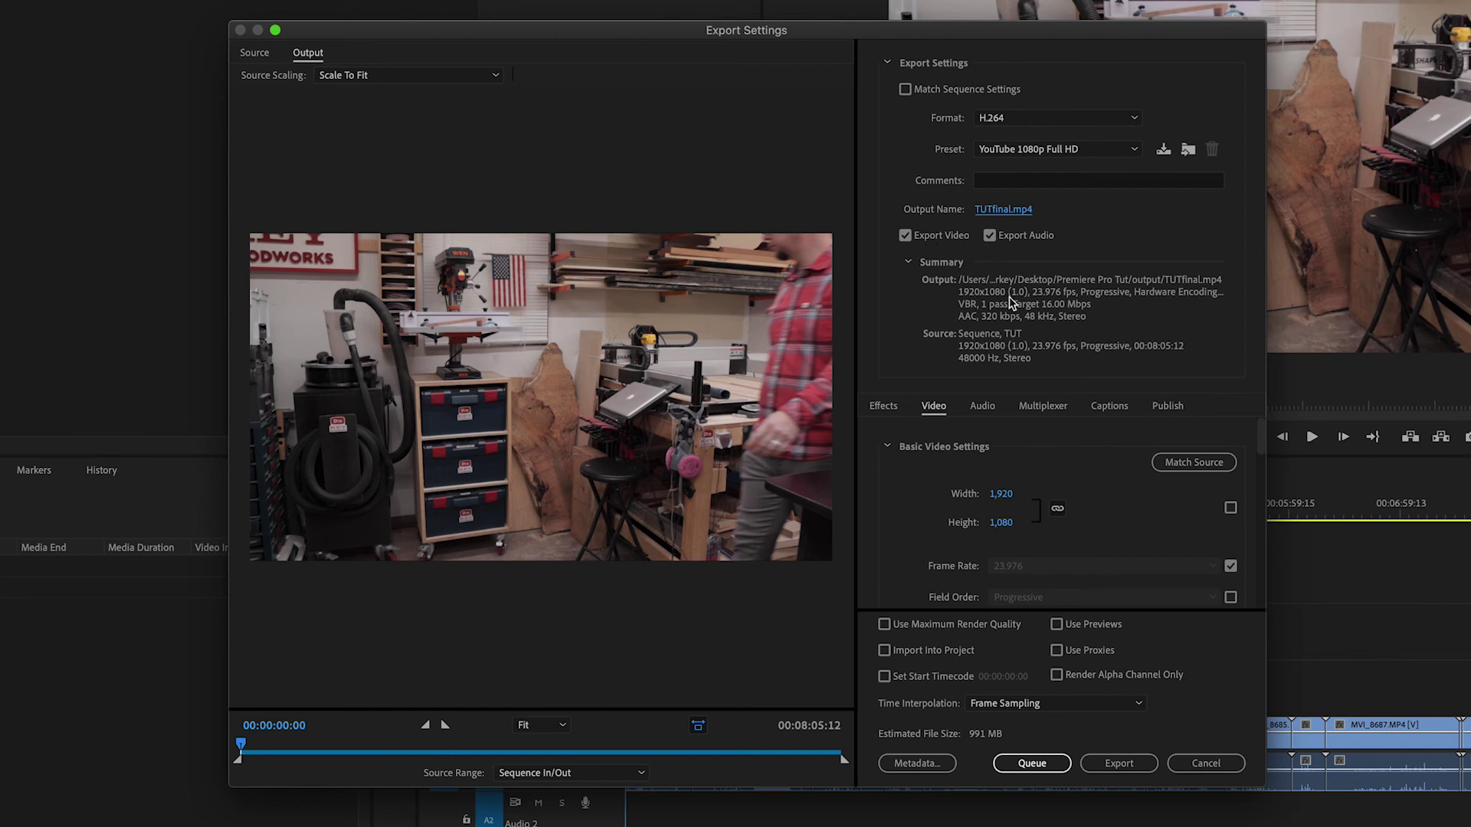
Enable Render at Maximum Depth and set VBR 2-pass encoding with a 32 Mbps target bitrate.
{"action": "left_click_drag", "start_coordinate": [1264, 447], "coordinate": [1262, 478]}
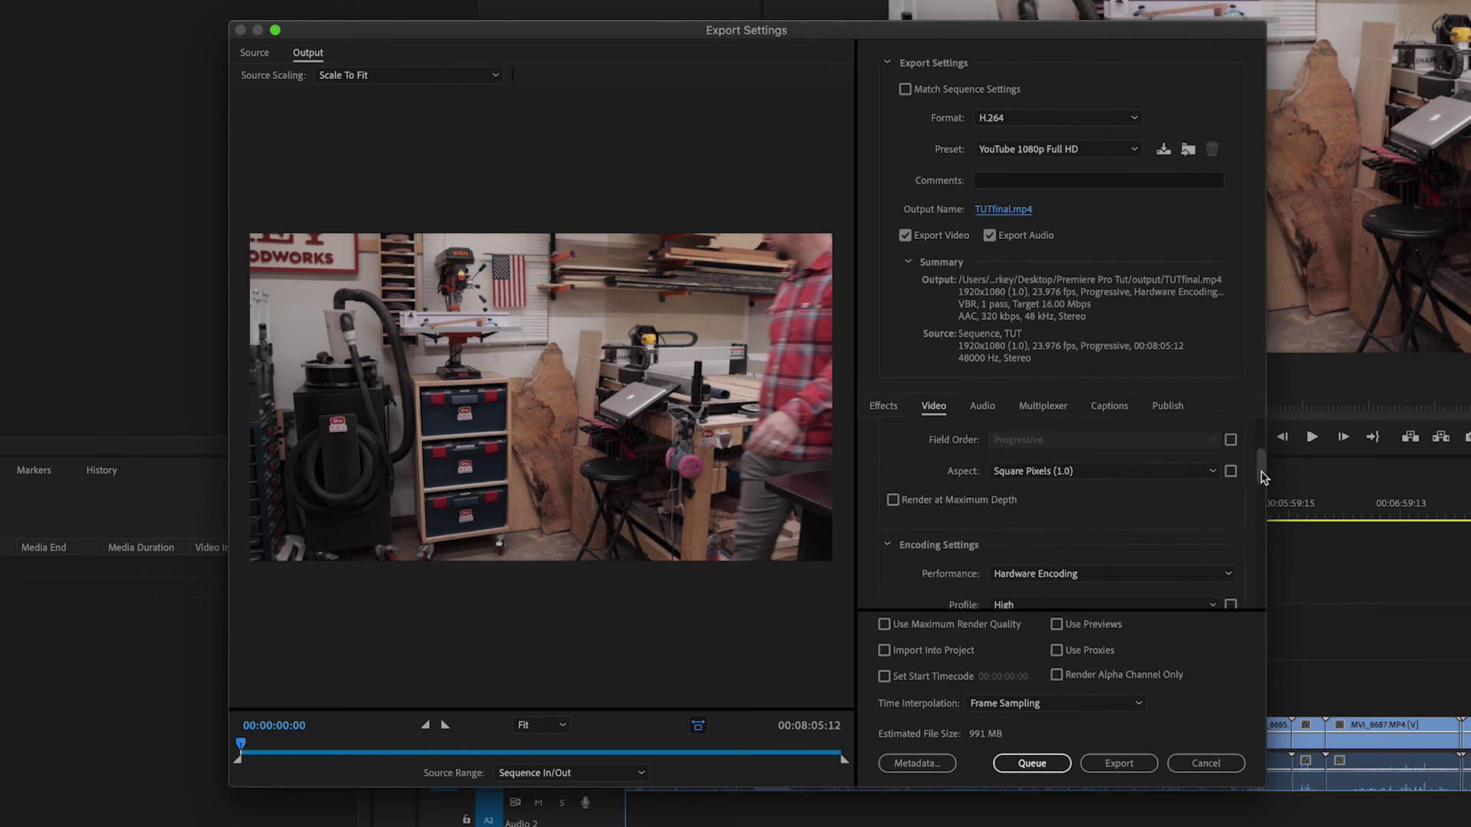
{"action": "left_click", "coordinate": [893, 500]}
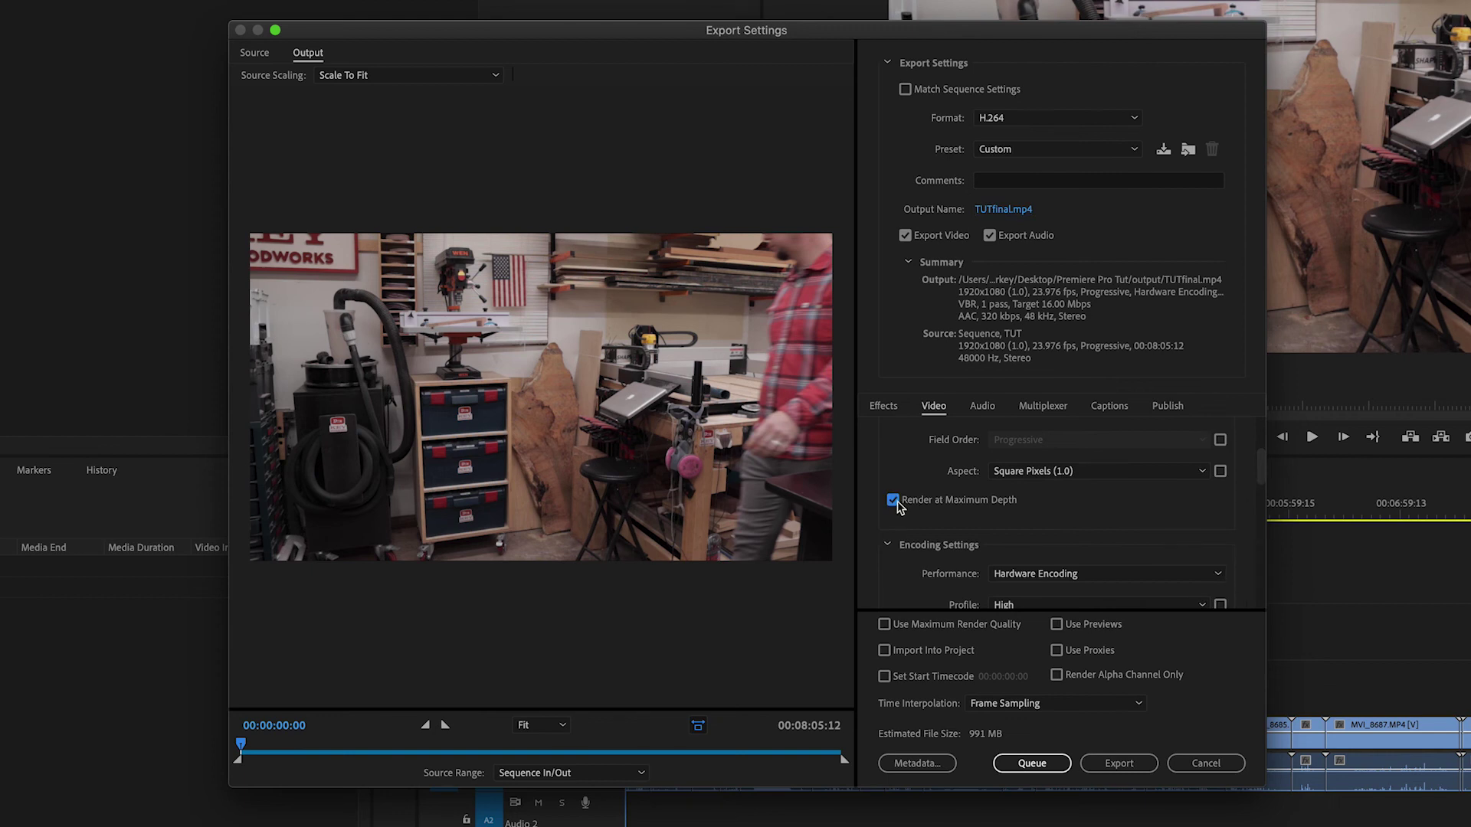
{"action": "left_click_drag", "start_coordinate": [1257, 465], "coordinate": [1261, 577]}
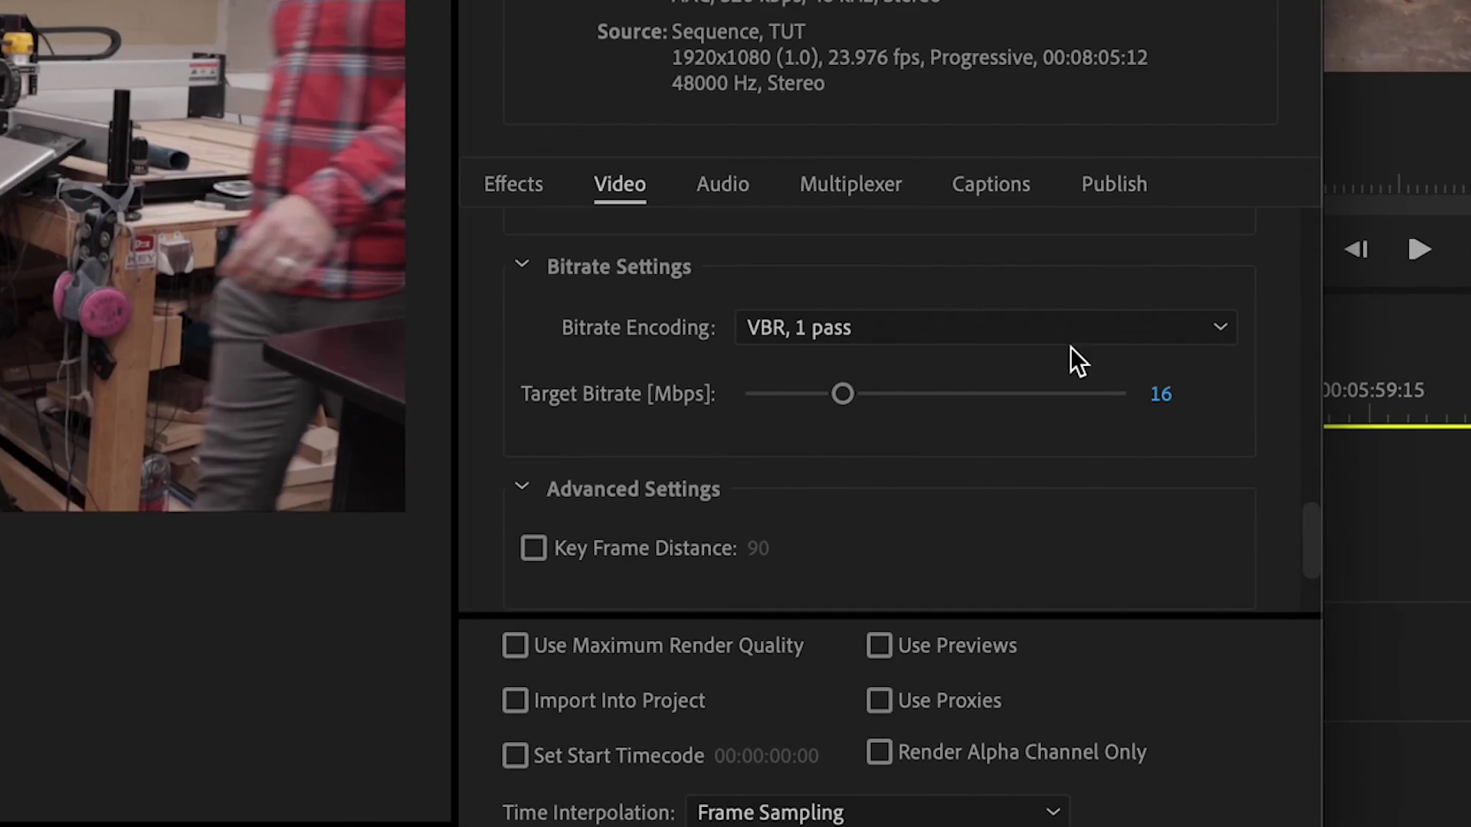
{"action": "left_click", "coordinate": [1152, 476]}
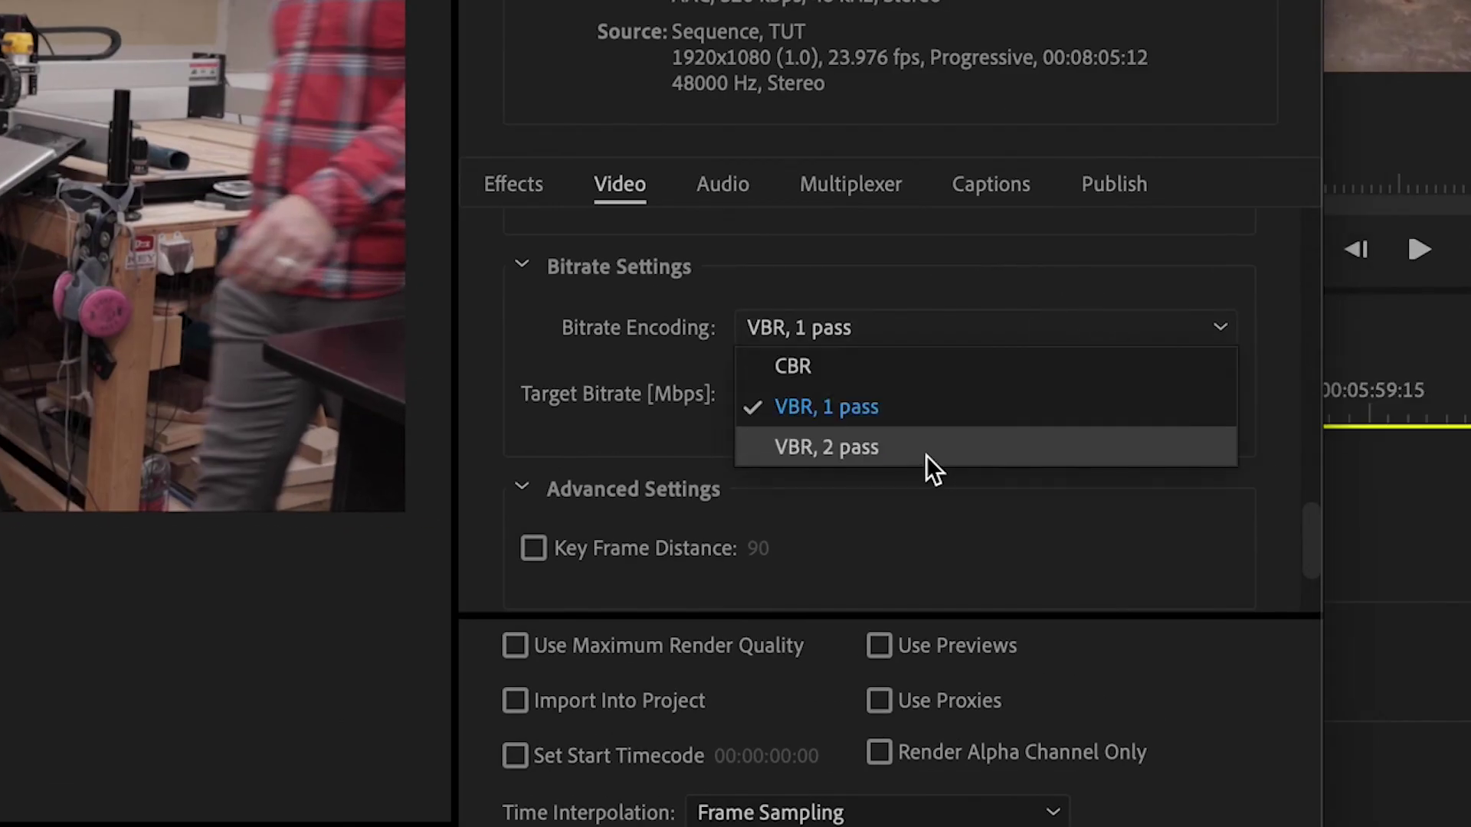
{"action": "left_click", "coordinate": [925, 452]}
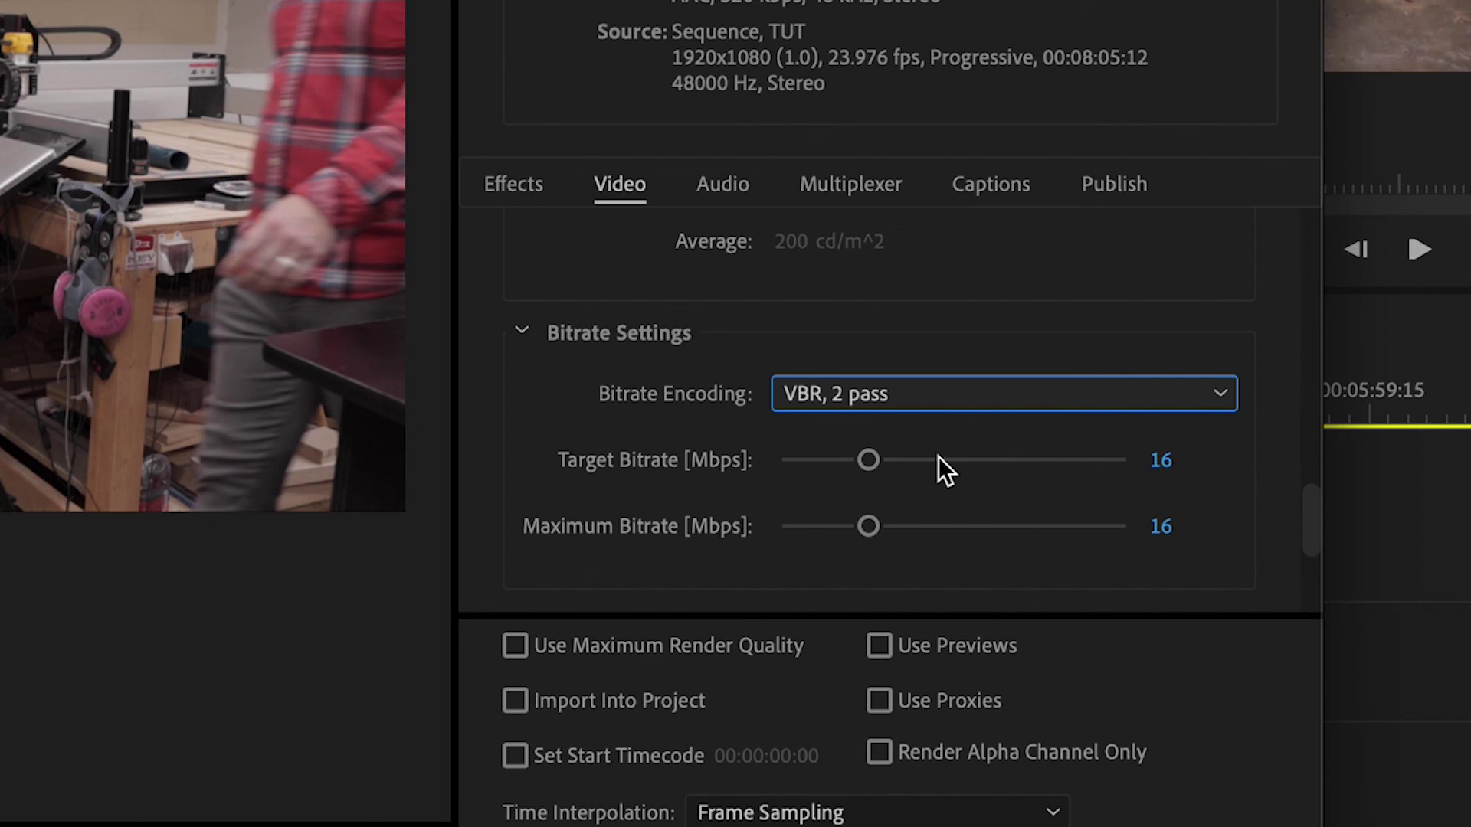
{"action": "left_click", "coordinate": [1167, 463]}
{"action": "type", "text": "32"}
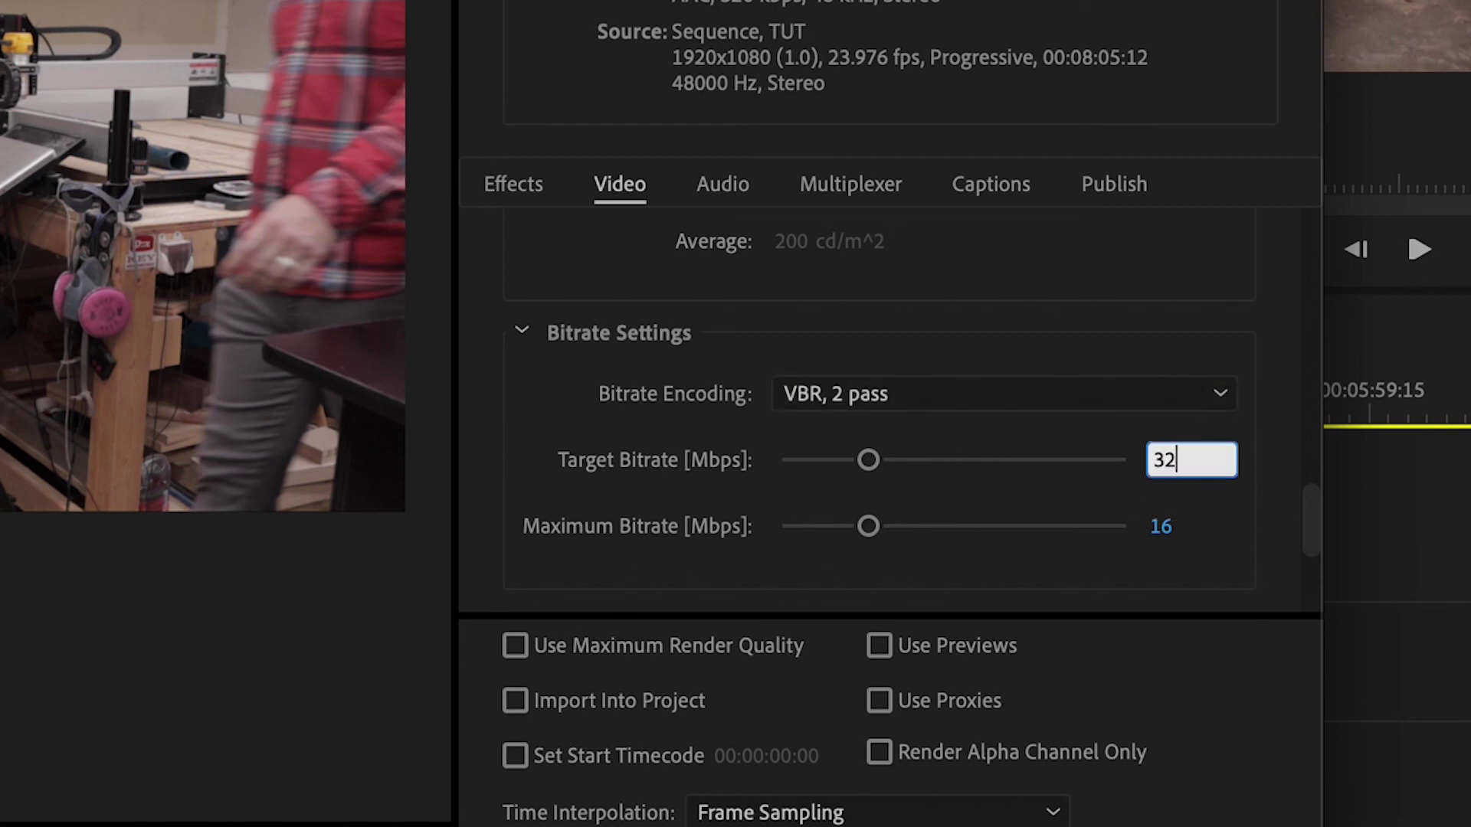
{"action": "key", "text": "Return"}
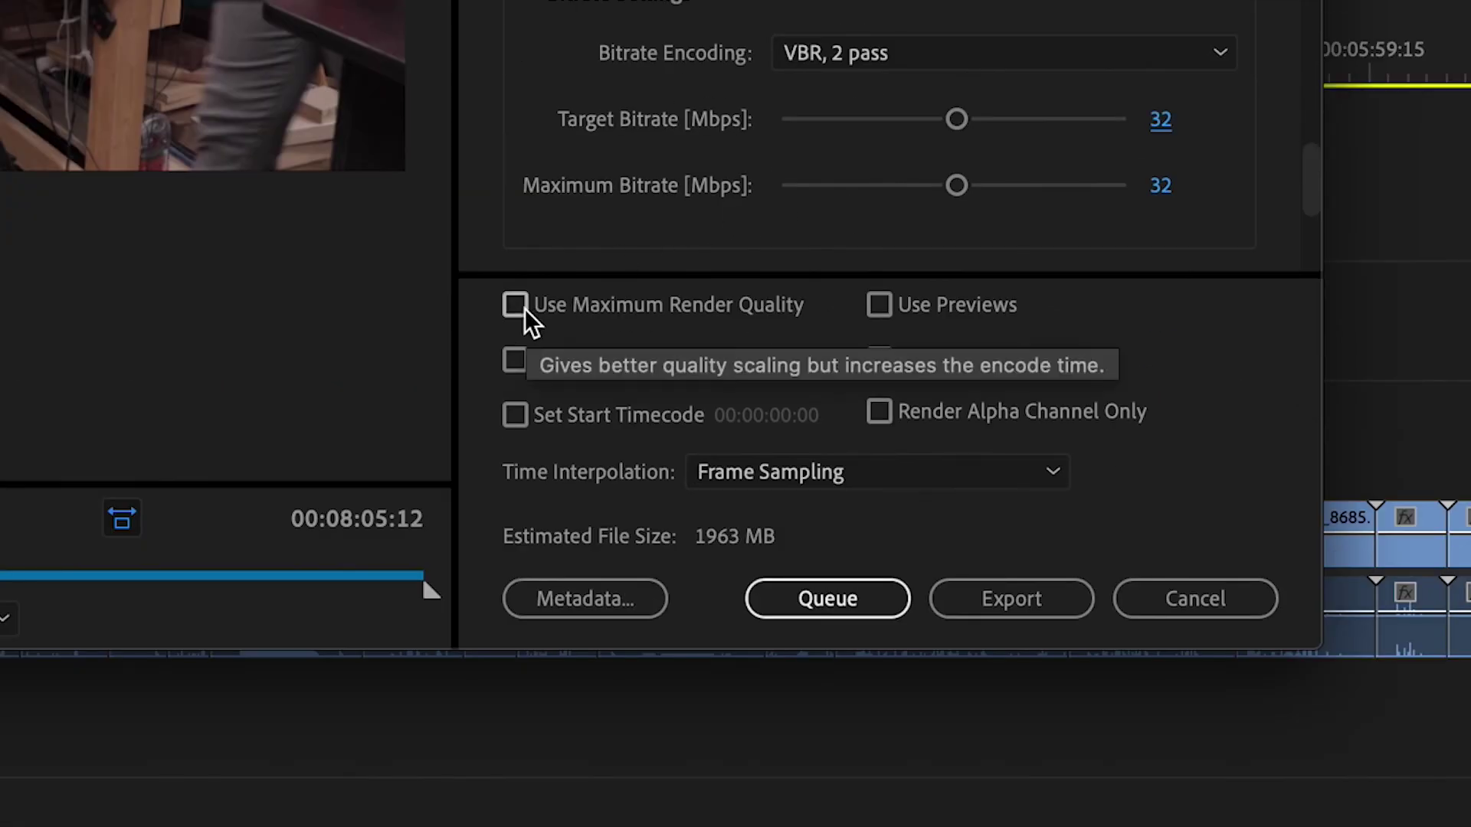
Turn on Use Maximum Render Quality and Use Previews, then start the export.
{"action": "left_click", "coordinate": [524, 308]}
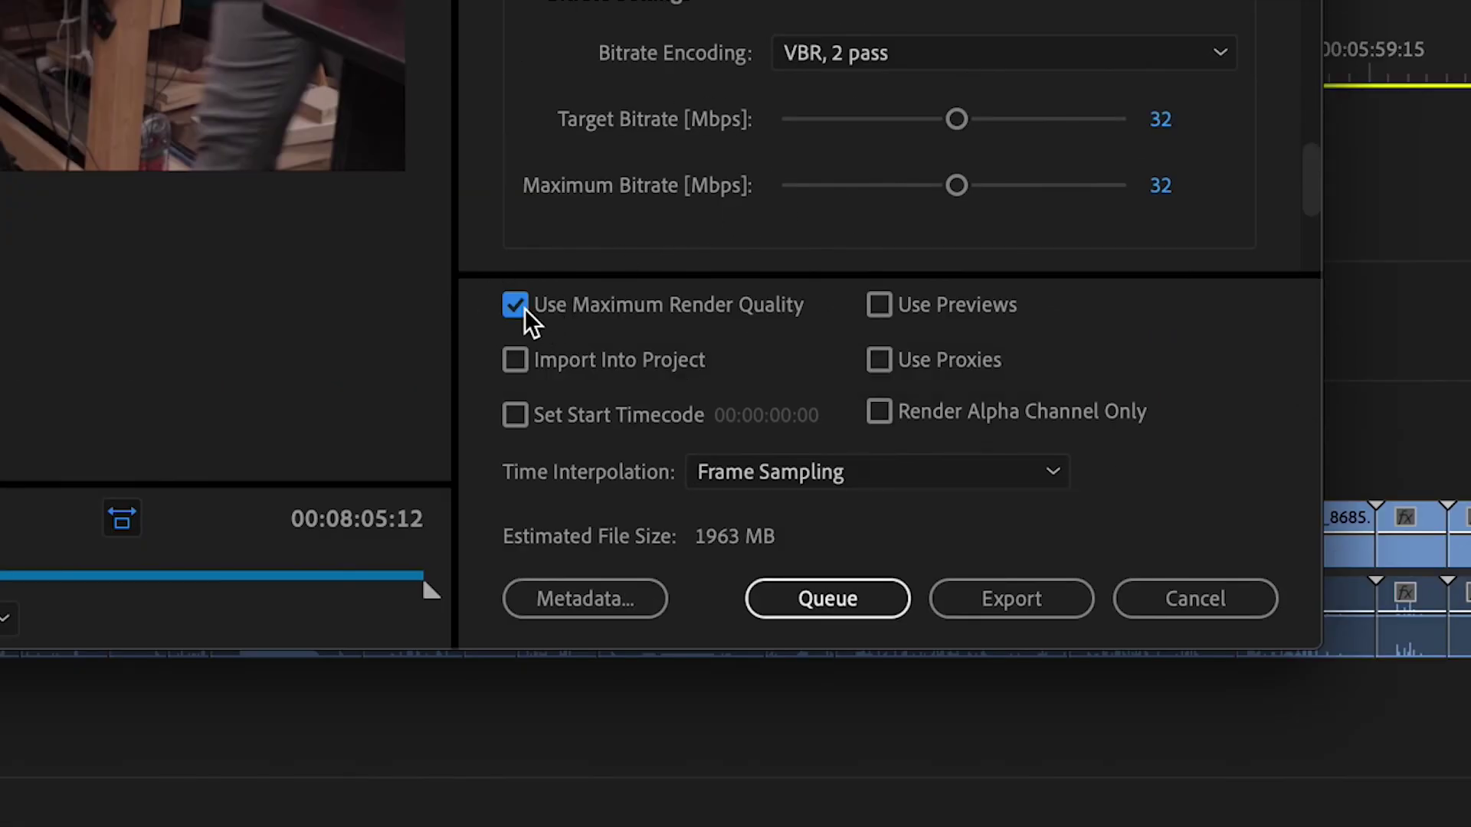
{"action": "left_click", "coordinate": [889, 304]}
{"action": "left_click", "coordinate": [1002, 599]}
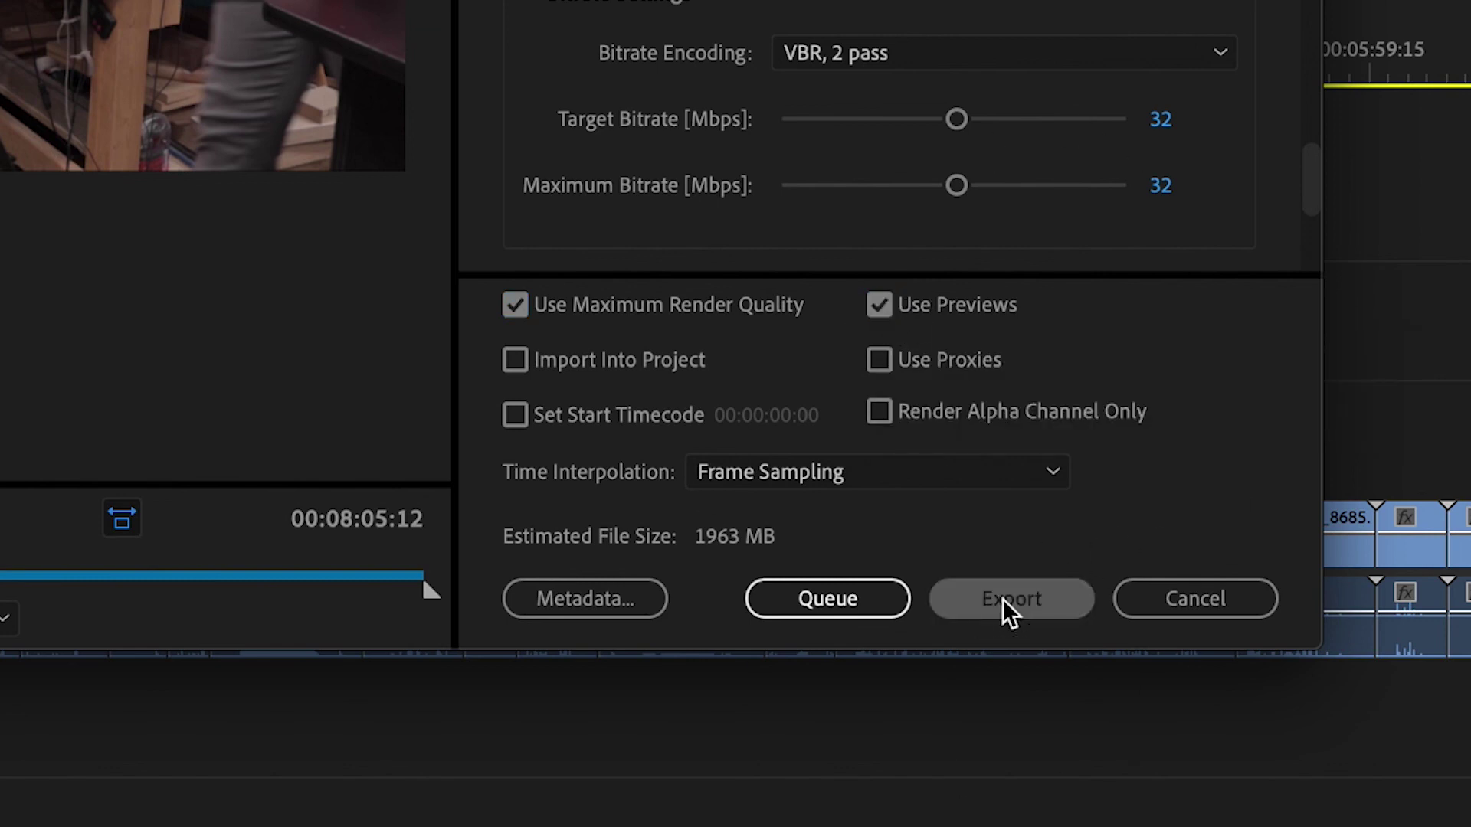